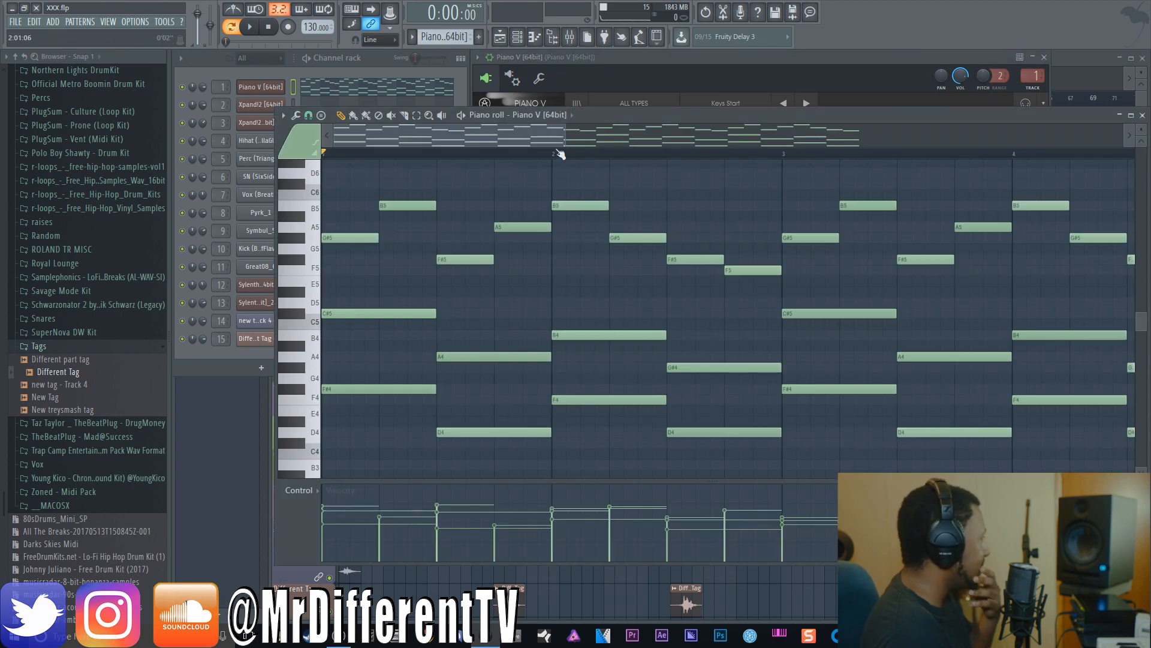
Extend the piano roll view to the full eight-bar Piano V pattern and play it back
{"action": "left_click_drag", "start_coordinate": [565, 142], "coordinate": [869, 141]}
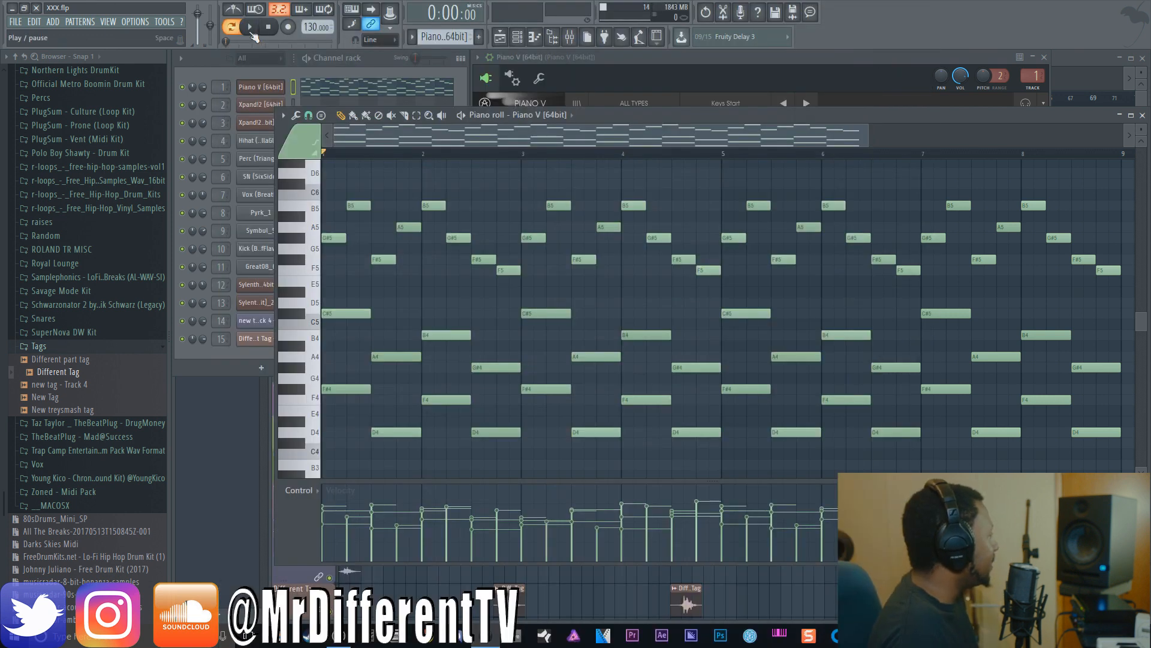
{"action": "left_click", "coordinate": [251, 32]}
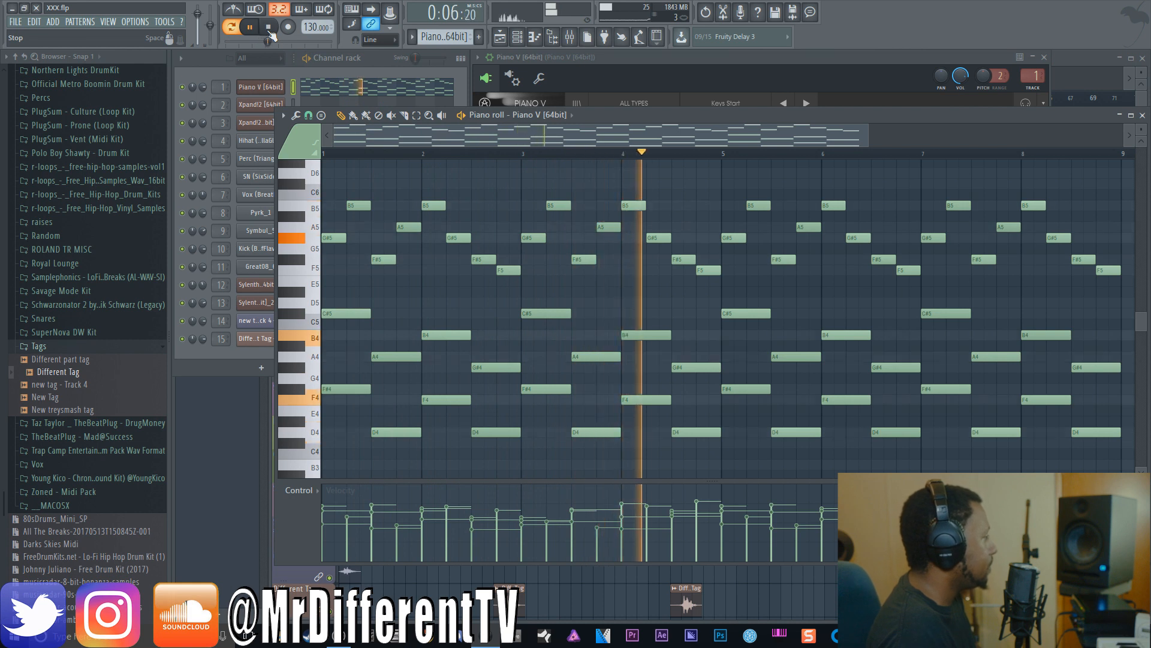
{"action": "left_click", "coordinate": [269, 27]}
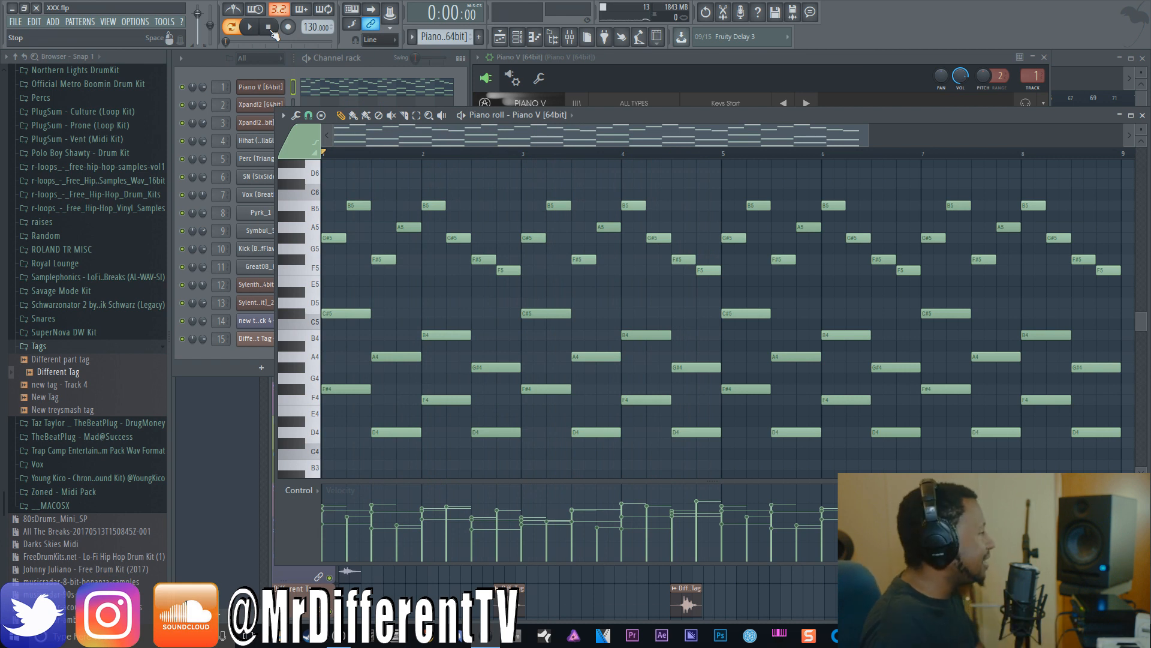
Open Backmask on the Piano V mixer track and bypass EchoBoy, ValhallaVintageVerb and the 20Hz + 18kHz cut EQ
{"action": "left_click", "coordinate": [571, 38]}
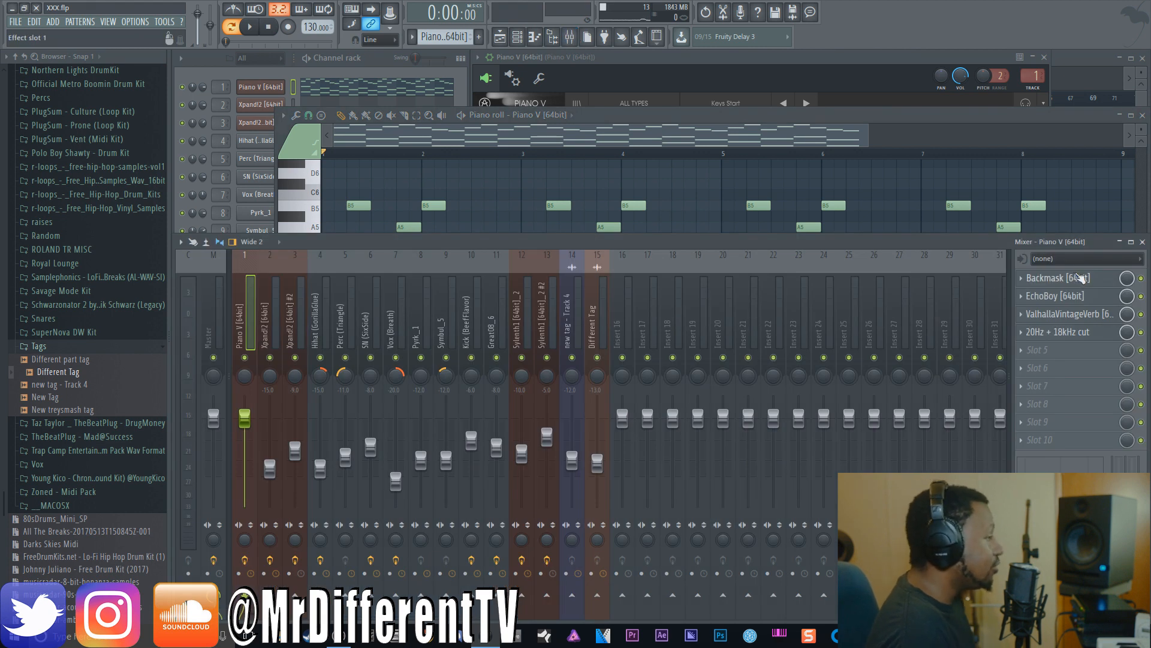
{"action": "left_click", "coordinate": [1056, 278]}
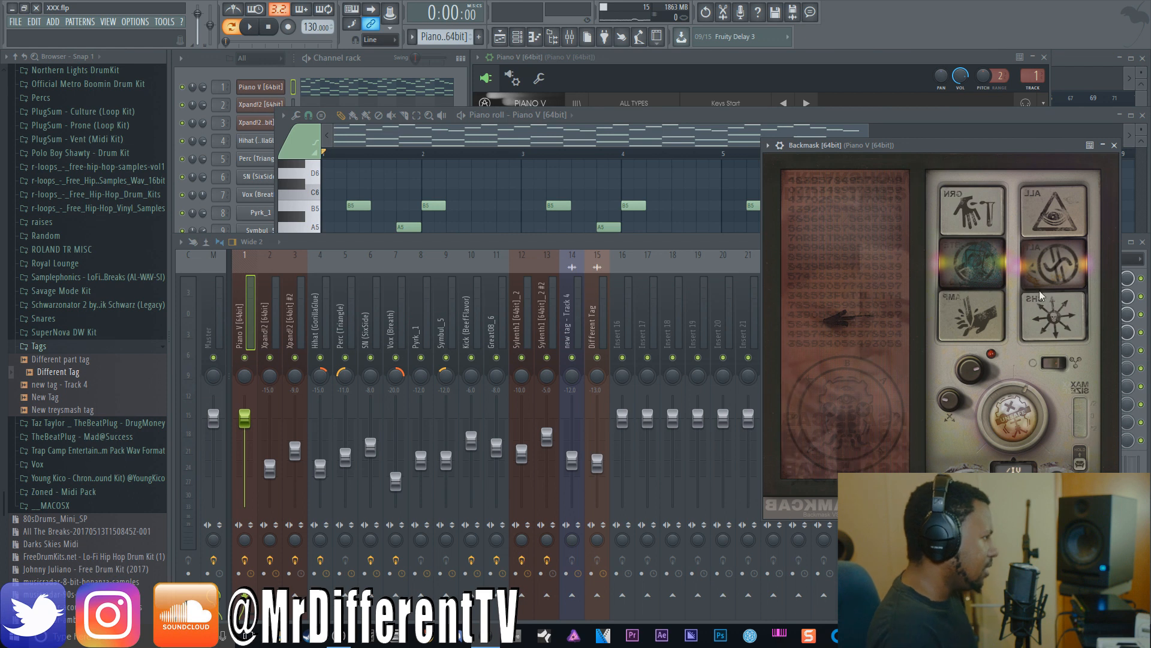
{"action": "left_click_drag", "start_coordinate": [1001, 157], "coordinate": [862, 142]}
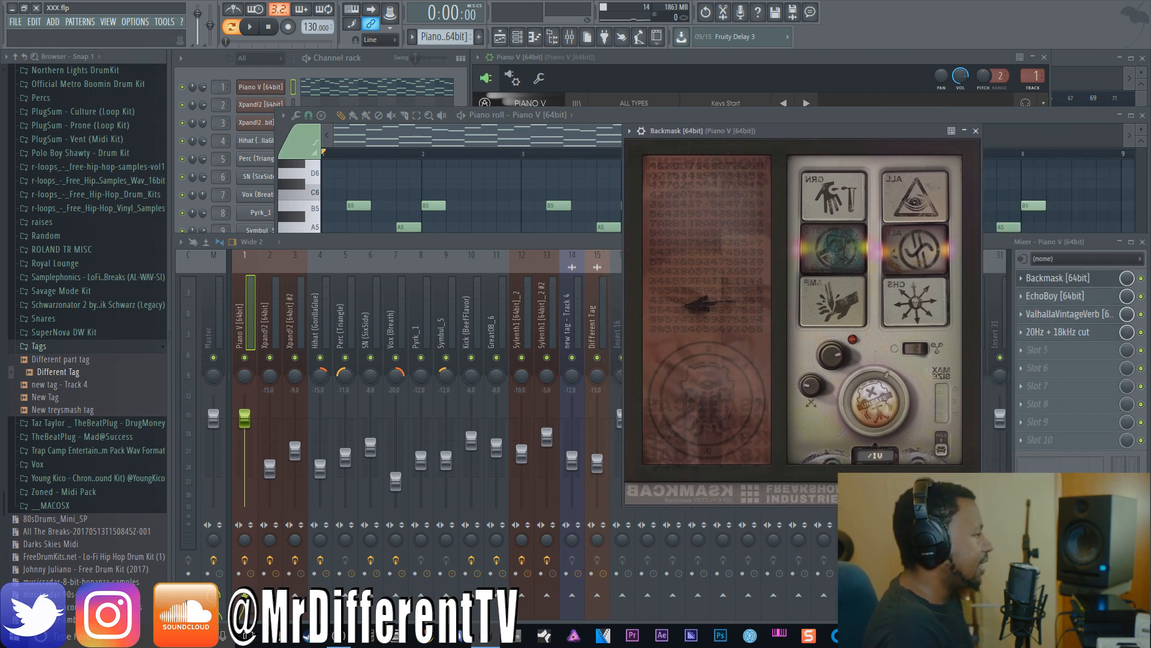
{"action": "left_click", "coordinate": [1142, 332]}
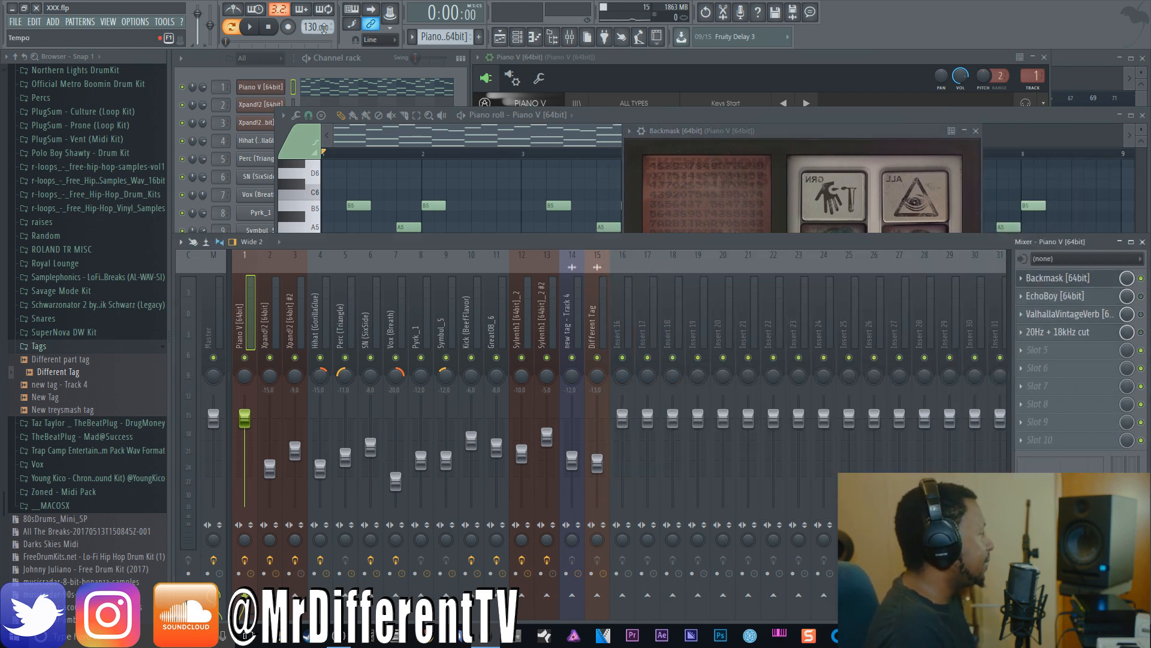
Play back the Piano V pattern with only Backmask active and bring up the Backmask settings
{"action": "key", "text": "space"}
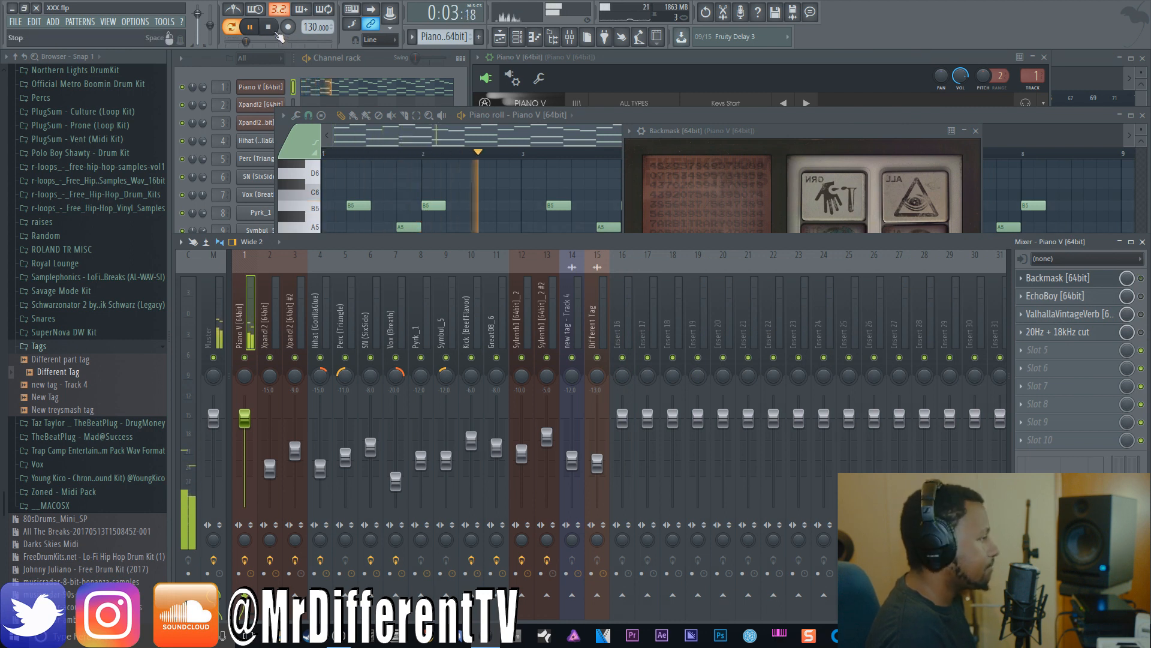
{"action": "left_click", "coordinate": [277, 34]}
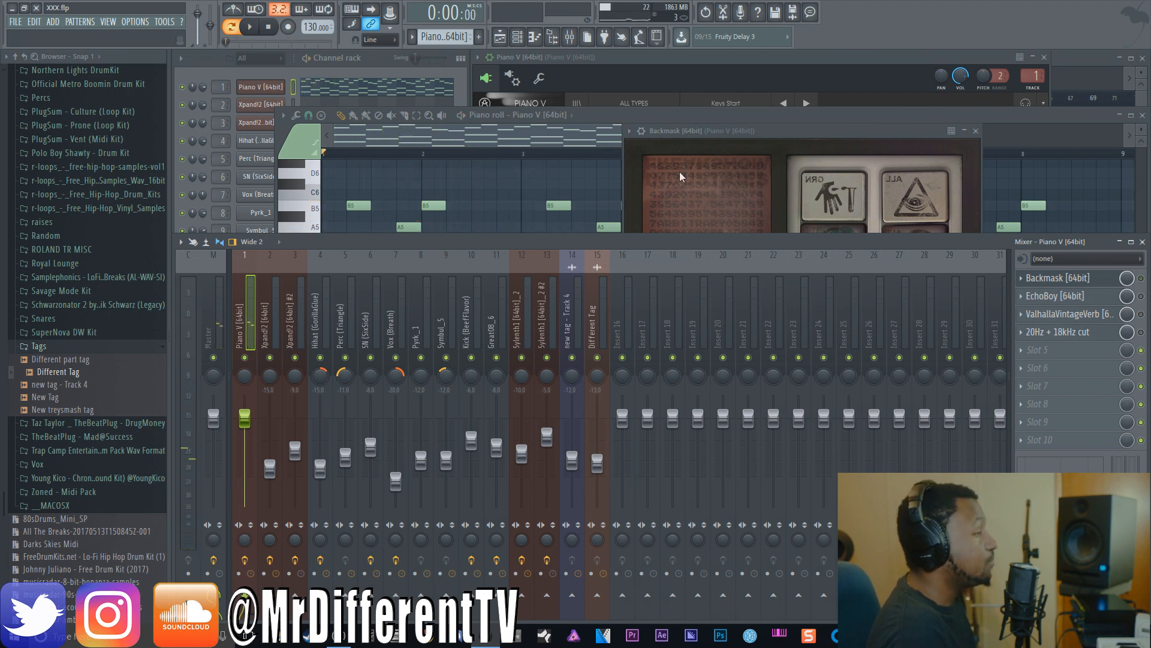
{"action": "left_click", "coordinate": [1056, 277]}
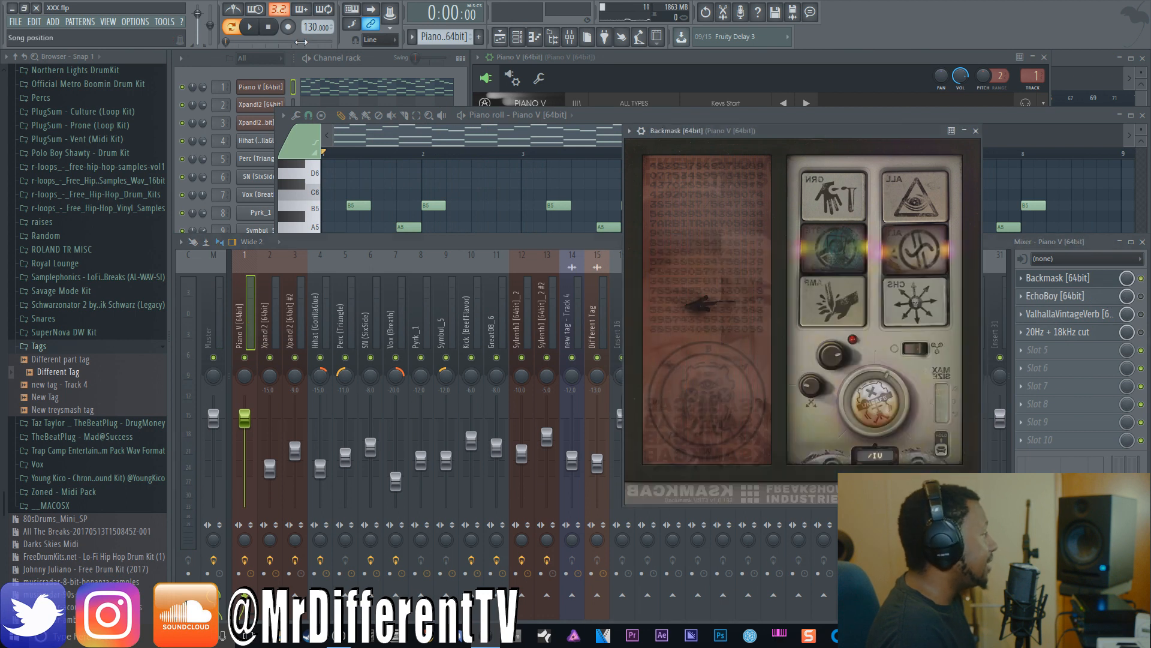
{"action": "left_click", "coordinate": [253, 30]}
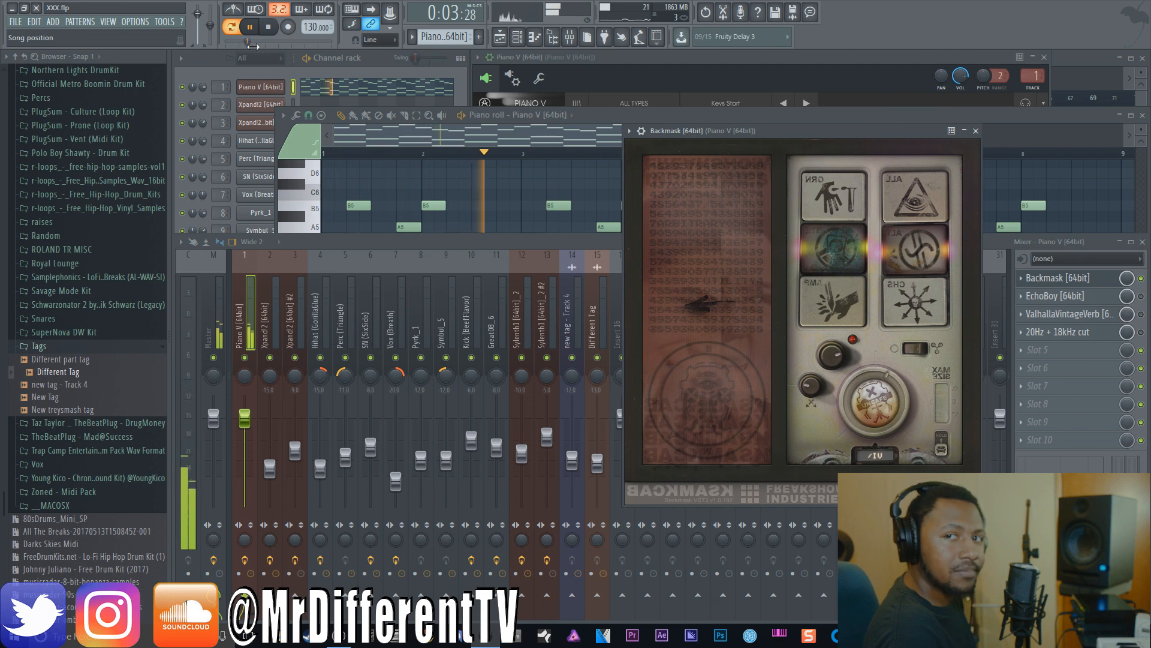
{"action": "left_click", "coordinate": [267, 26]}
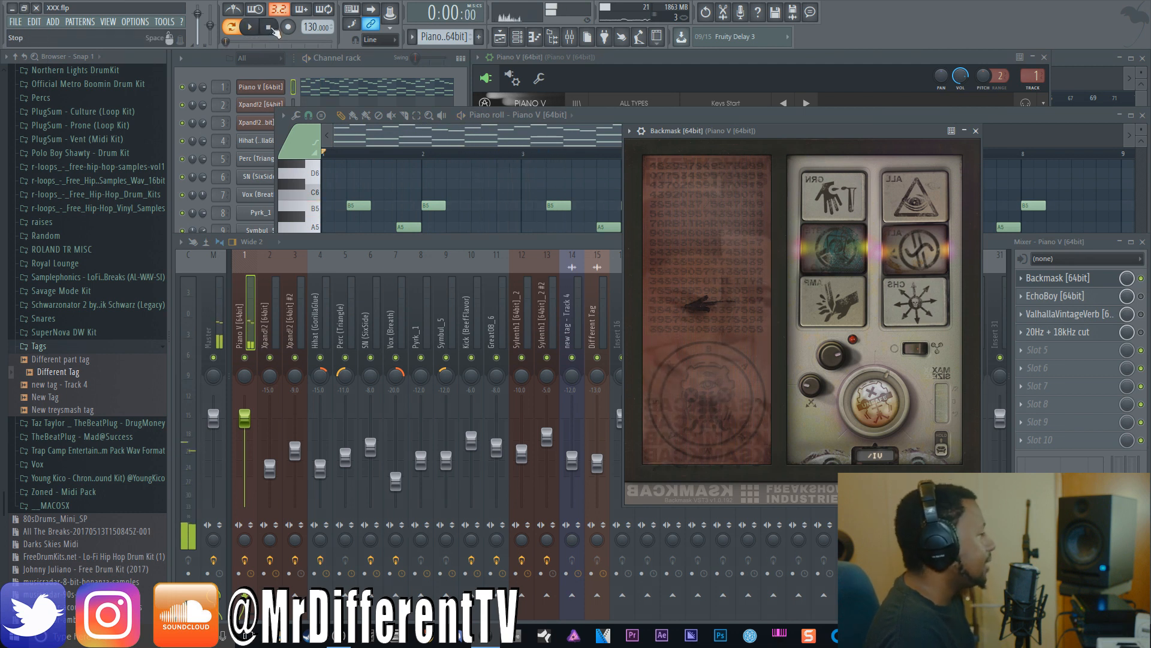
Open EchoBoy on the Piano V mixer track, enable it and expand its style edit section
{"action": "left_click", "coordinate": [1054, 295]}
{"action": "left_click", "coordinate": [1089, 295]}
{"action": "left_click", "coordinate": [1092, 295]}
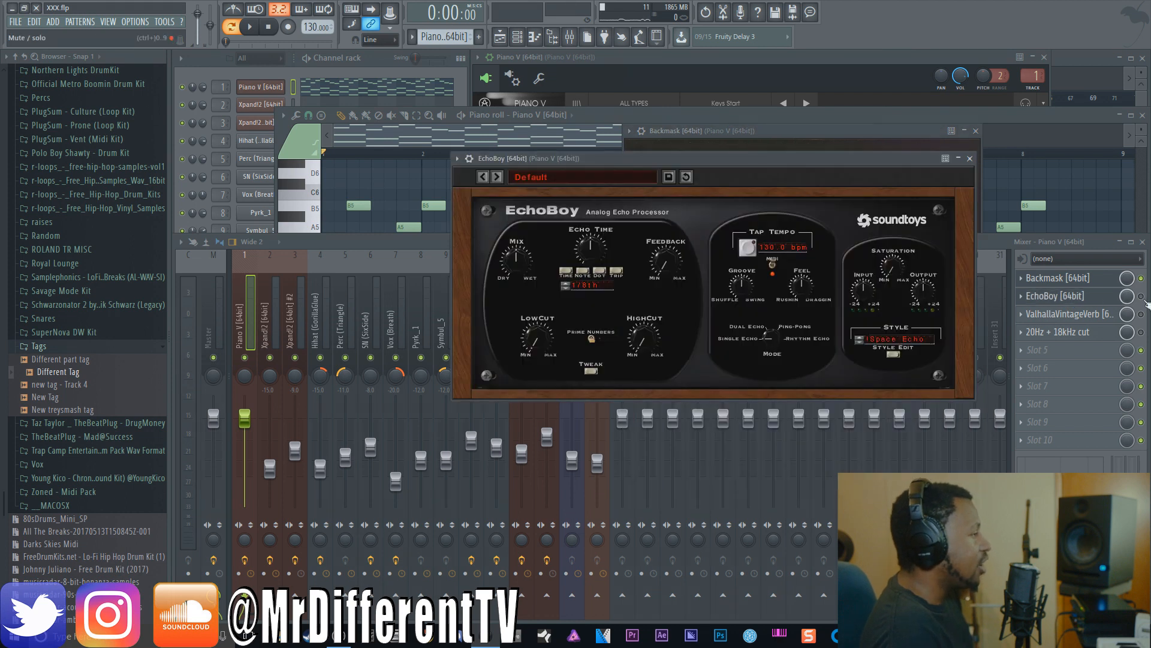
{"action": "left_click", "coordinate": [973, 260]}
{"action": "mouse_move", "coordinate": [830, 160]}
{"action": "left_mouse_down"}
{"action": "mouse_move", "coordinate": [833, 150]}
{"action": "mouse_move", "coordinate": [845, 176]}
{"action": "left_mouse_up"}
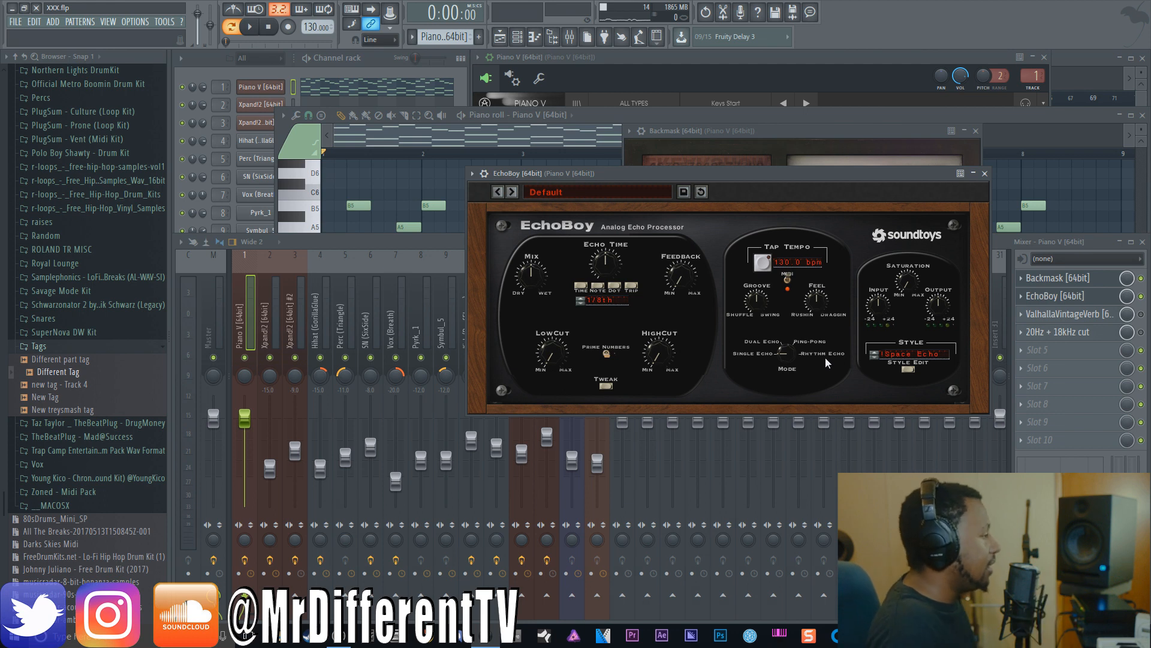
{"action": "left_click", "coordinate": [907, 370]}
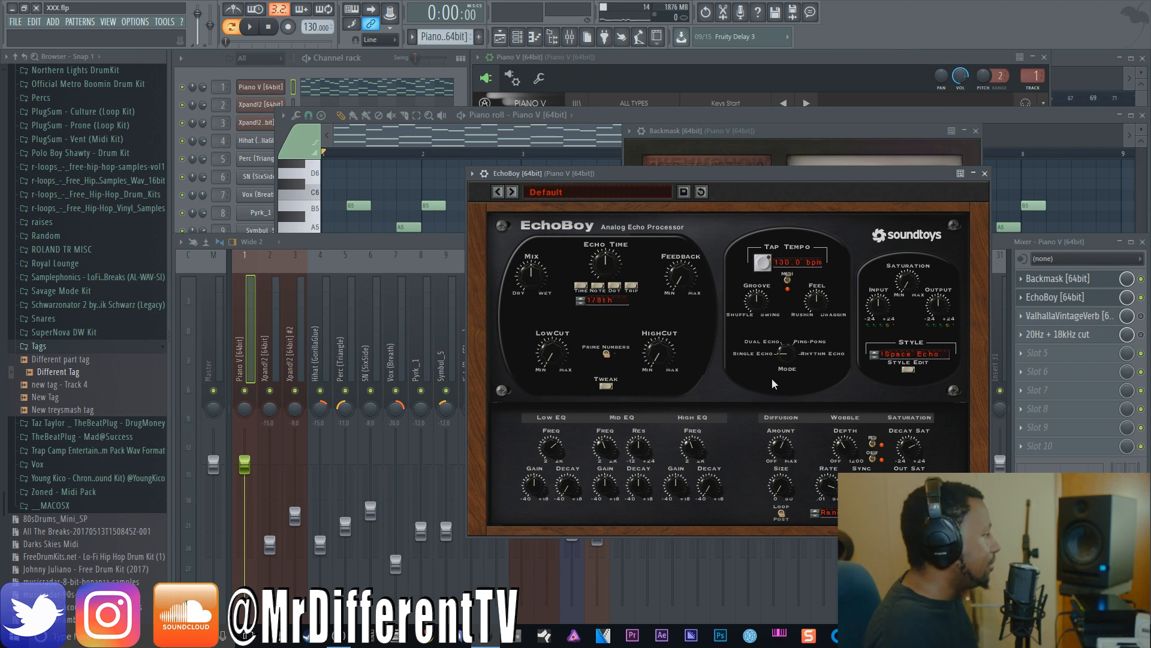
Play back the Piano V pattern with Backmask and EchoBoy active
{"action": "left_click", "coordinate": [1144, 308]}
{"action": "key", "text": "space"}
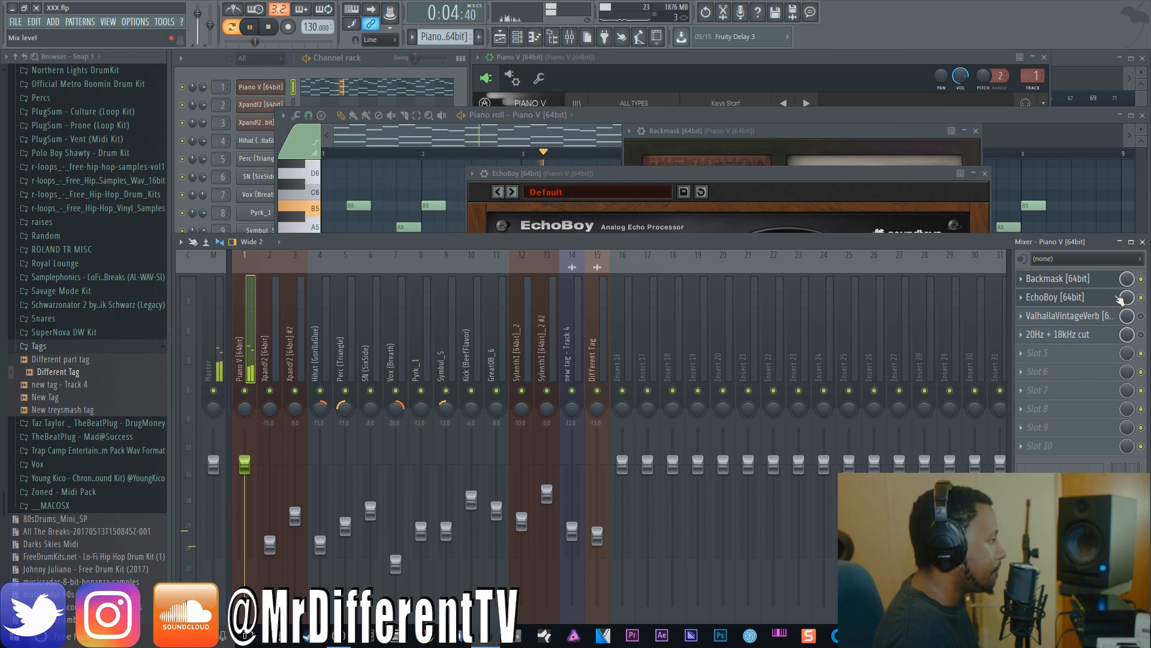
{"action": "left_click", "coordinate": [888, 185]}
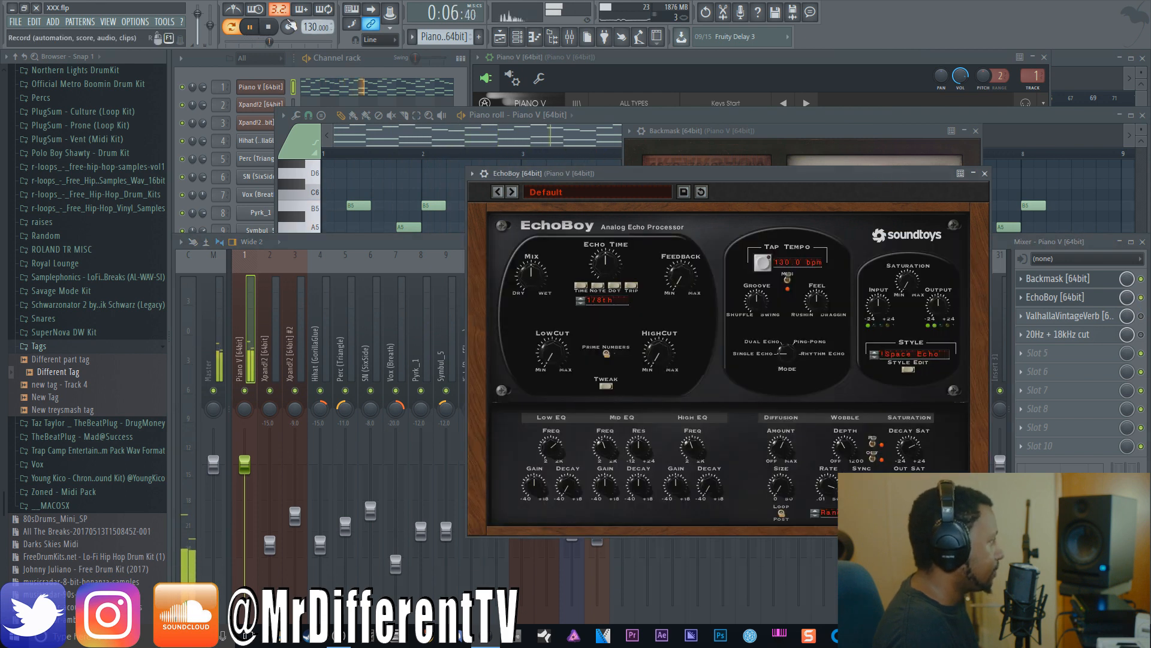
{"action": "left_click", "coordinate": [275, 30]}
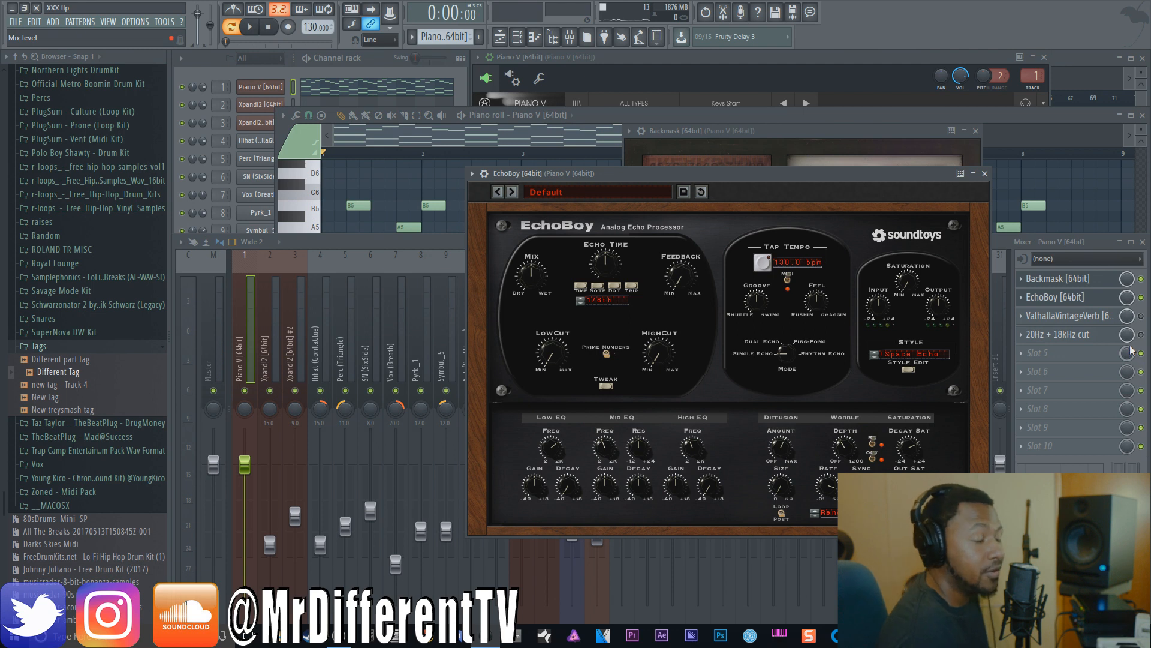
Enable ValhallaVintageVerb on the Piano V mixer track, show its settings and play the pattern with the reverb
{"action": "left_click", "coordinate": [1141, 316]}
{"action": "left_click", "coordinate": [1101, 317]}
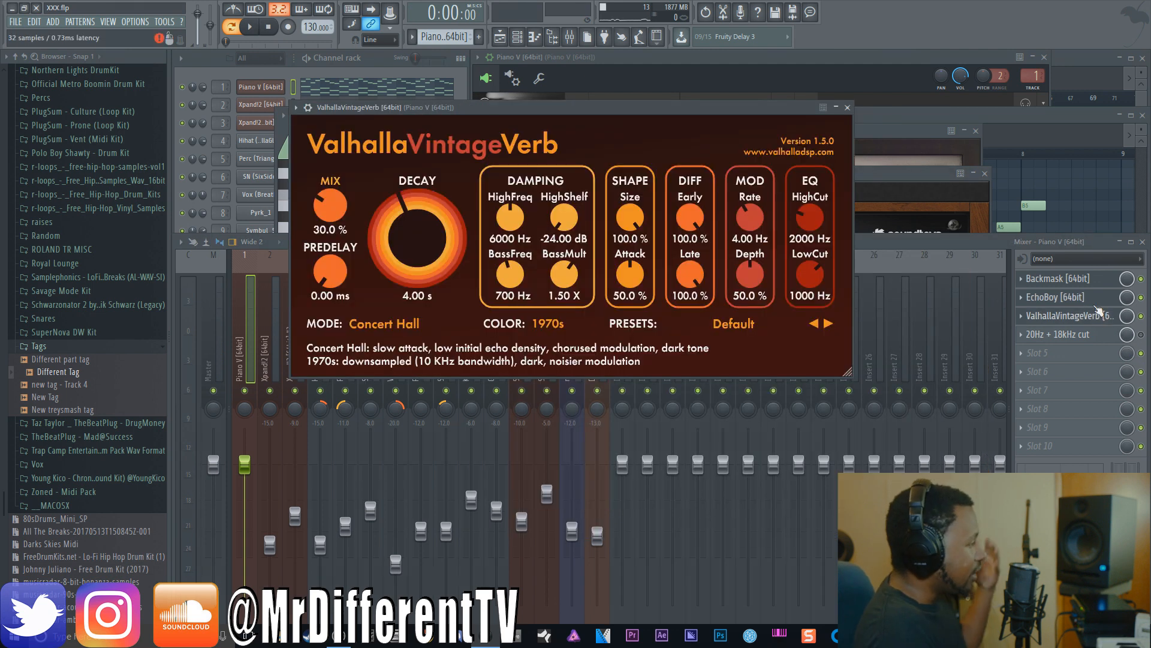
{"action": "left_click_drag", "start_coordinate": [702, 116], "coordinate": [857, 144]}
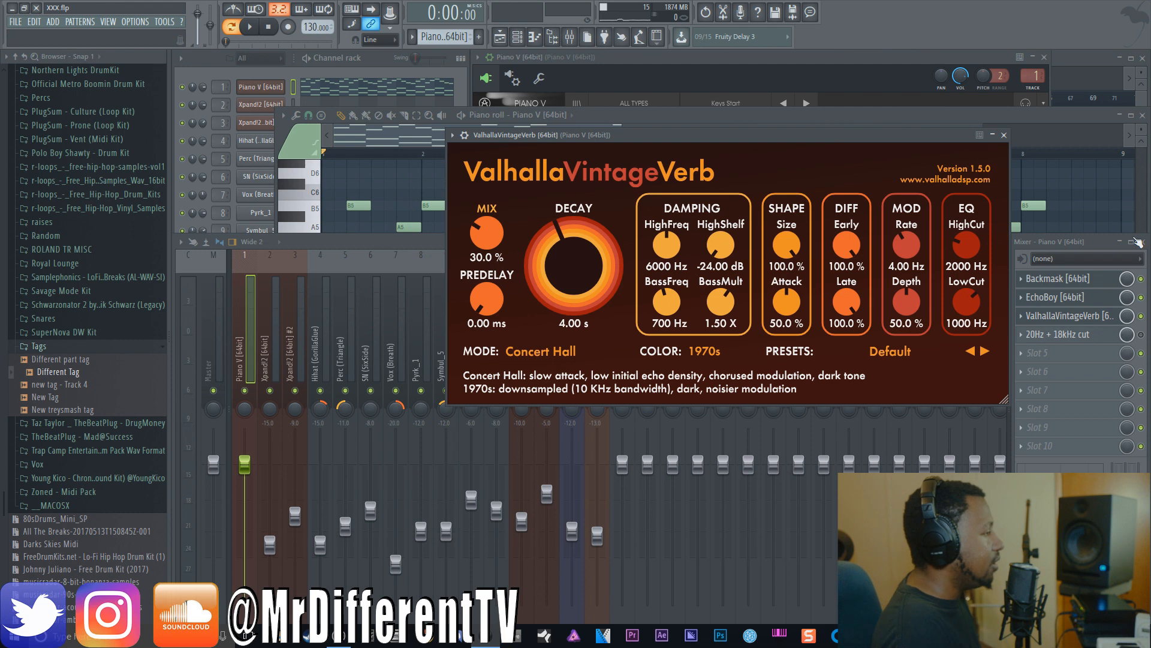
{"action": "left_click", "coordinate": [1143, 316]}
{"action": "key", "text": "space"}
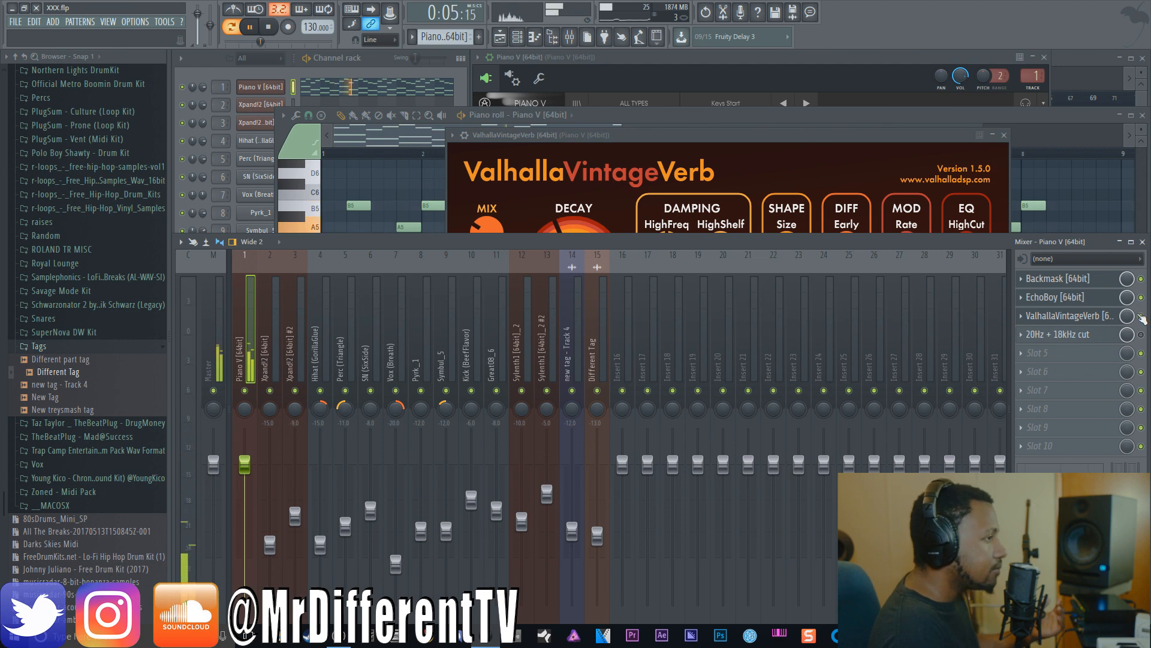
{"action": "key", "text": "space"}
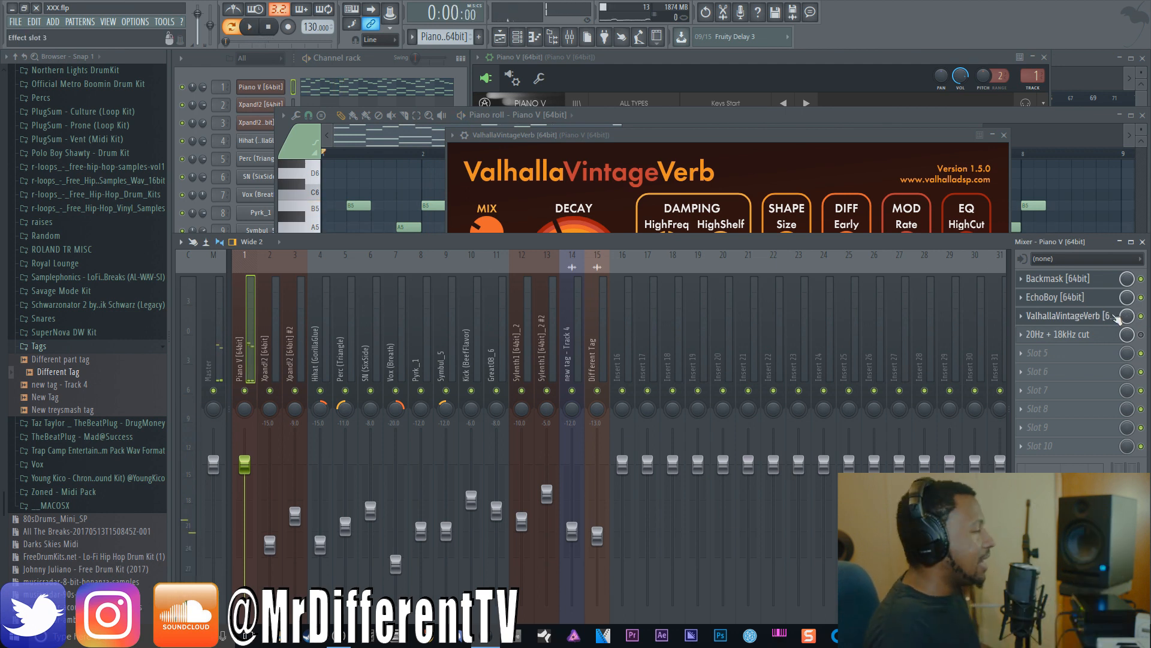
Open and enable the 20Hz + 18kHz cut EQ on the Piano V track and play the pattern through it
{"action": "left_click", "coordinate": [1102, 336]}
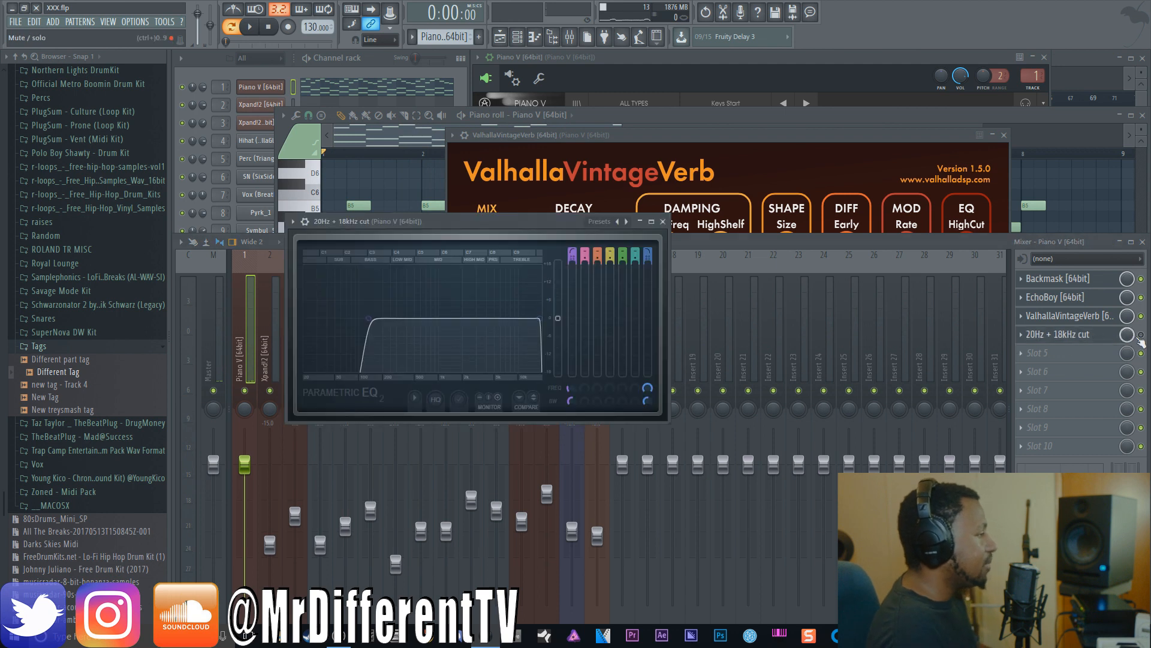
{"action": "left_click", "coordinate": [1141, 335]}
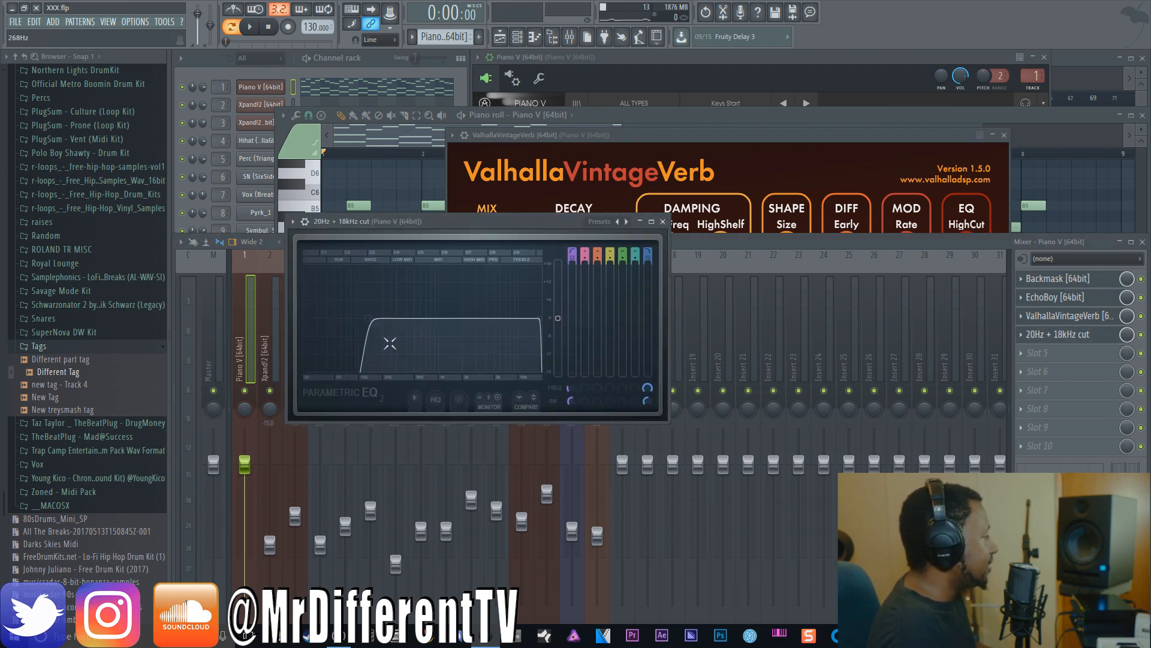
{"action": "key", "text": "space"}
{"action": "key", "text": "space"}
Switch from the Piano V pattern to the Xpand!2 pattern and show the Xpand!2 instrument's sound settings
{"action": "left_click", "coordinate": [372, 63]}
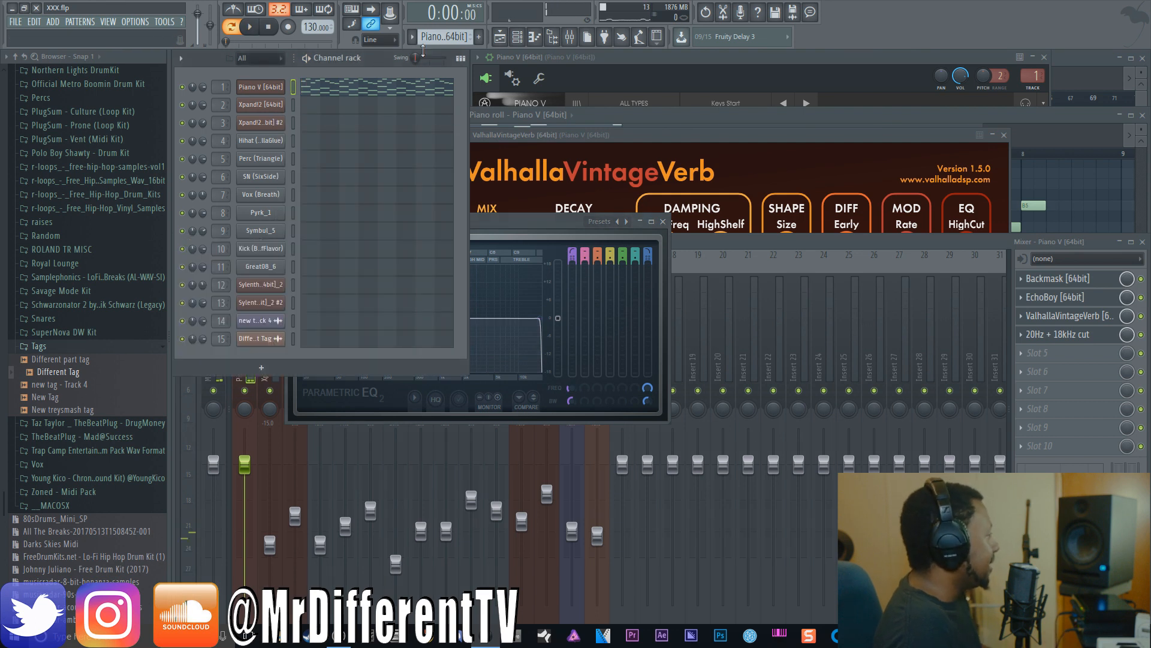
{"action": "scroll", "coordinate": [445, 41], "scroll_direction": "down", "scroll_amount": 2}
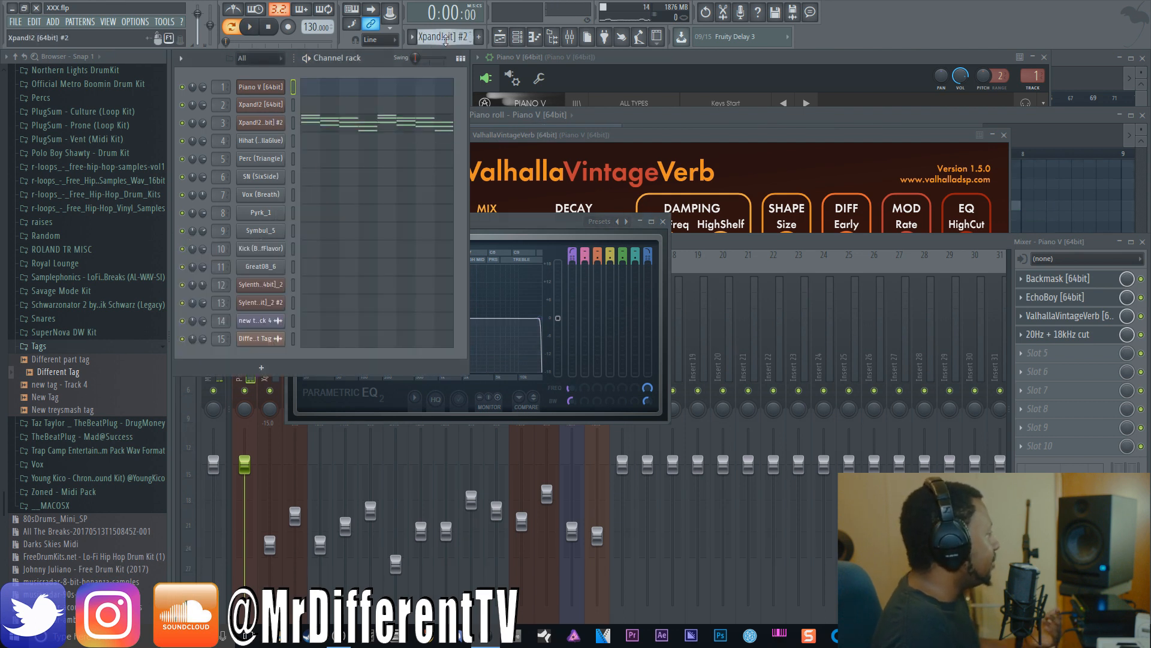
{"action": "left_click", "coordinate": [276, 108]}
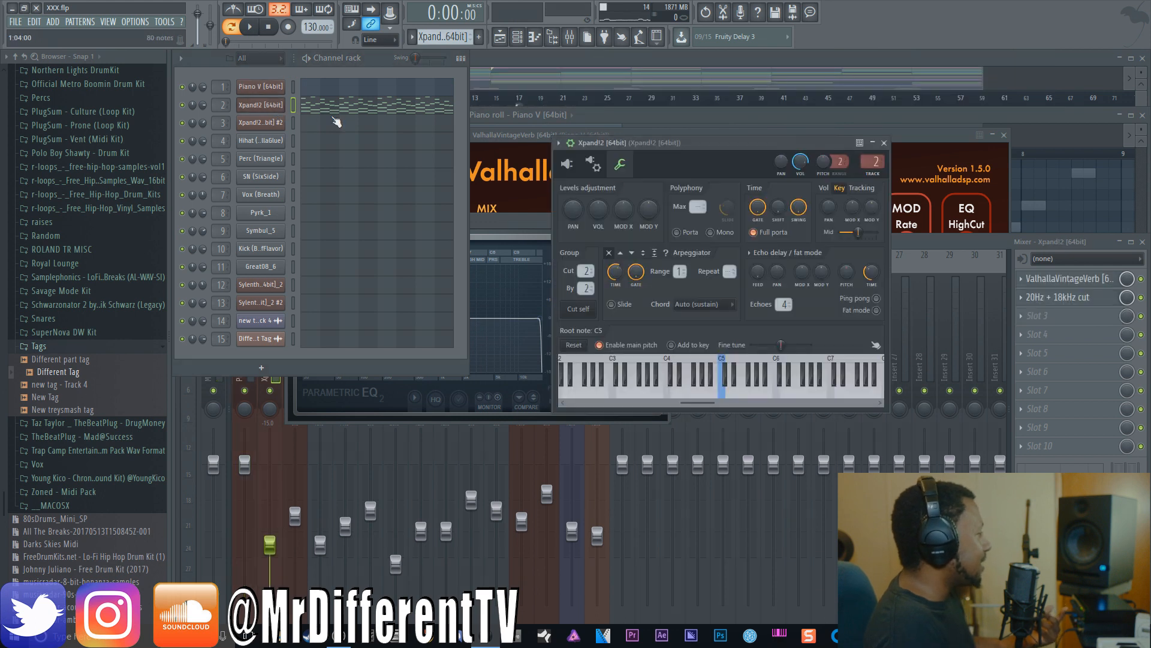
{"action": "left_click", "coordinate": [567, 164]}
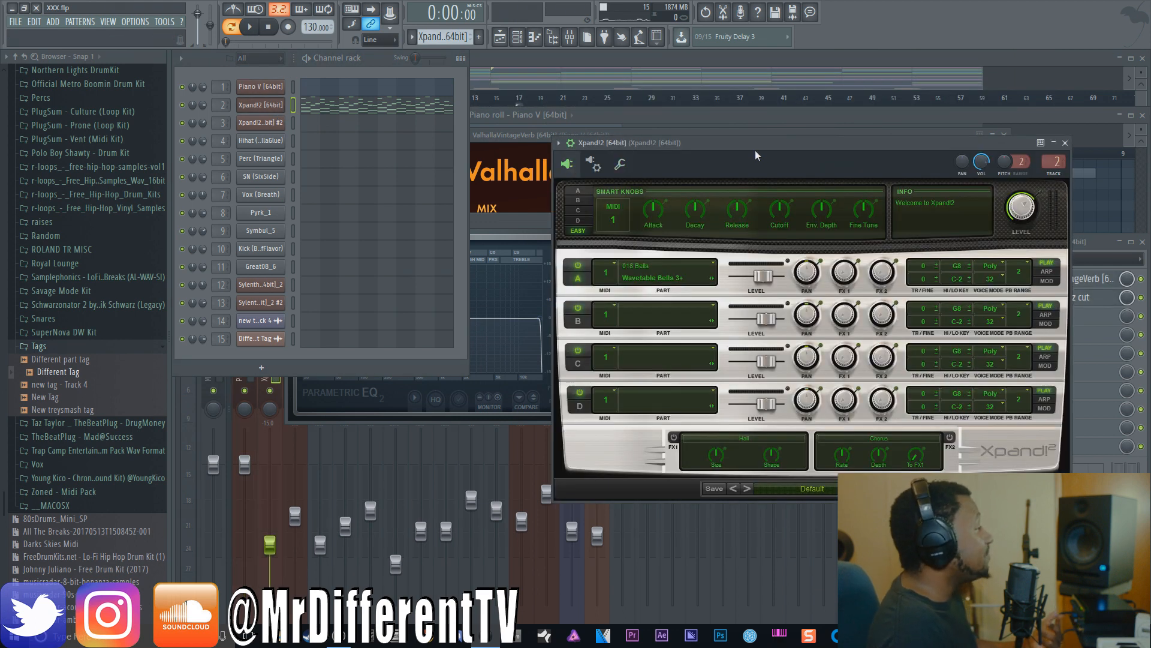
{"action": "left_click_drag", "start_coordinate": [756, 155], "coordinate": [670, 67]}
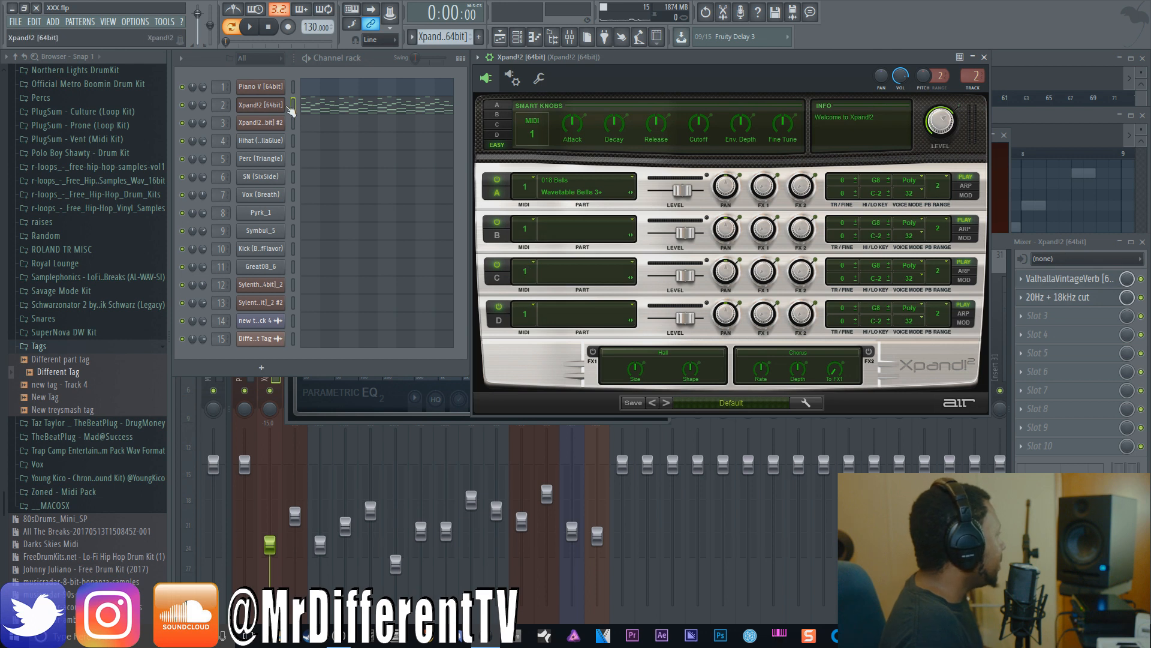
Examine the ValhallaVintageVerb and 20Hz + 18kHz cut EQ settings on the Xpand!2 mixer track
{"action": "left_click", "coordinate": [1052, 280]}
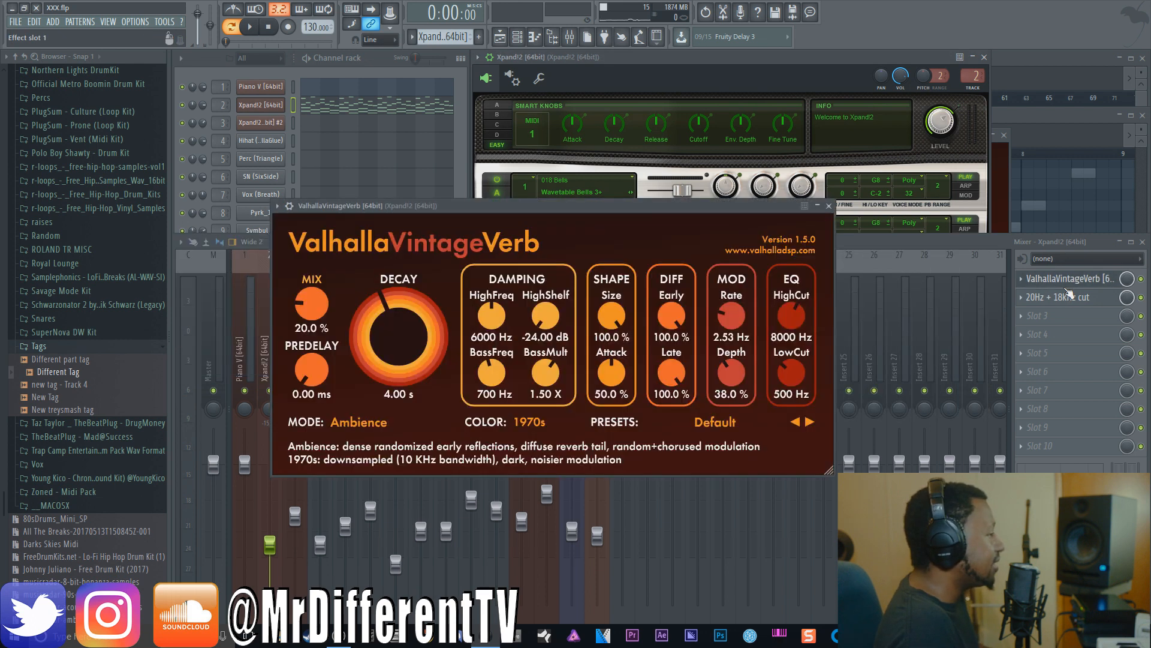
{"action": "left_click", "coordinate": [1075, 299]}
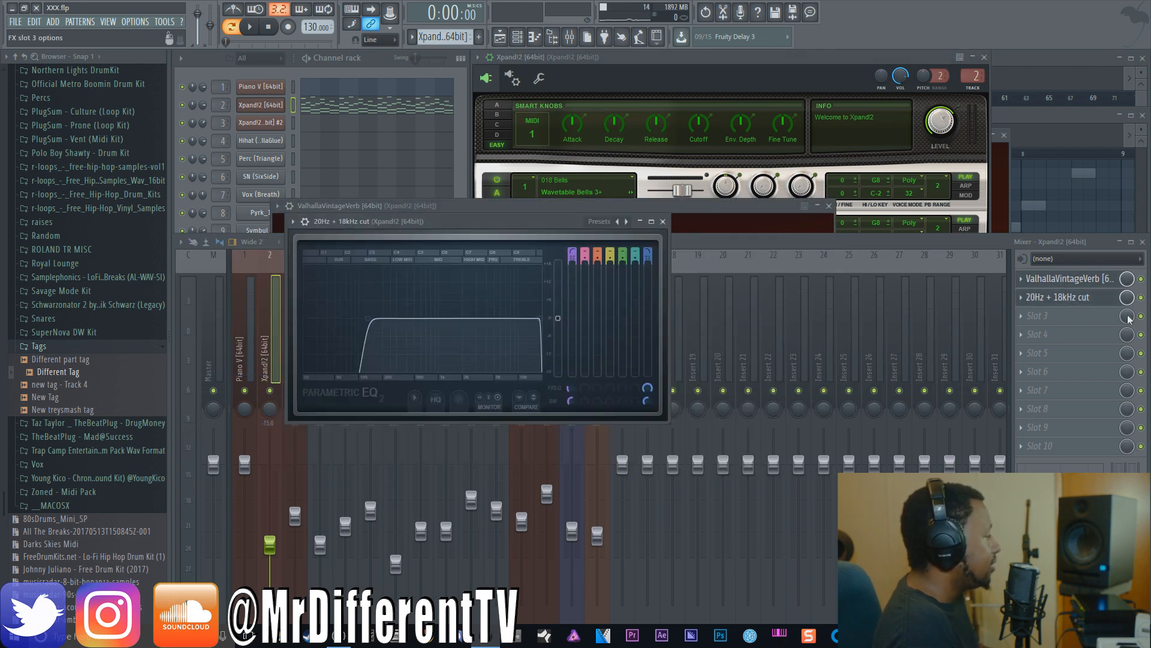
{"action": "left_click", "coordinate": [663, 222]}
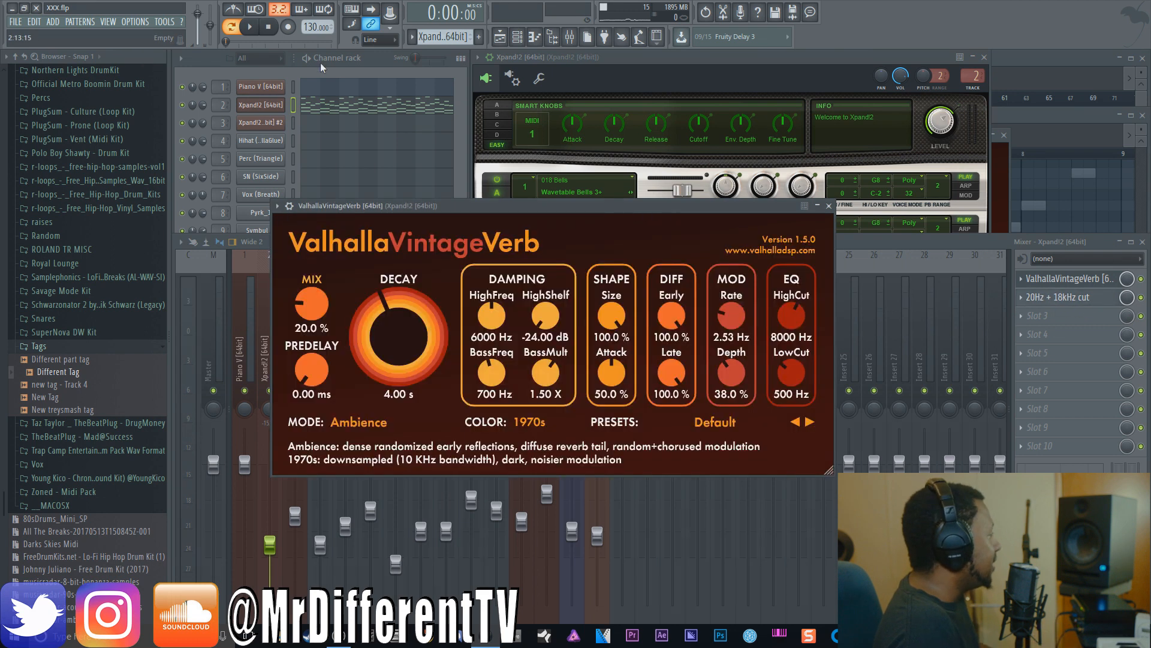
Compare the Piano V and Xpand!2 patterns in the channel rack and open the Xpand!2 notes in the piano roll
{"action": "left_click", "coordinate": [385, 55]}
{"action": "scroll", "coordinate": [443, 38], "scroll_direction": "up", "scroll_amount": 1}
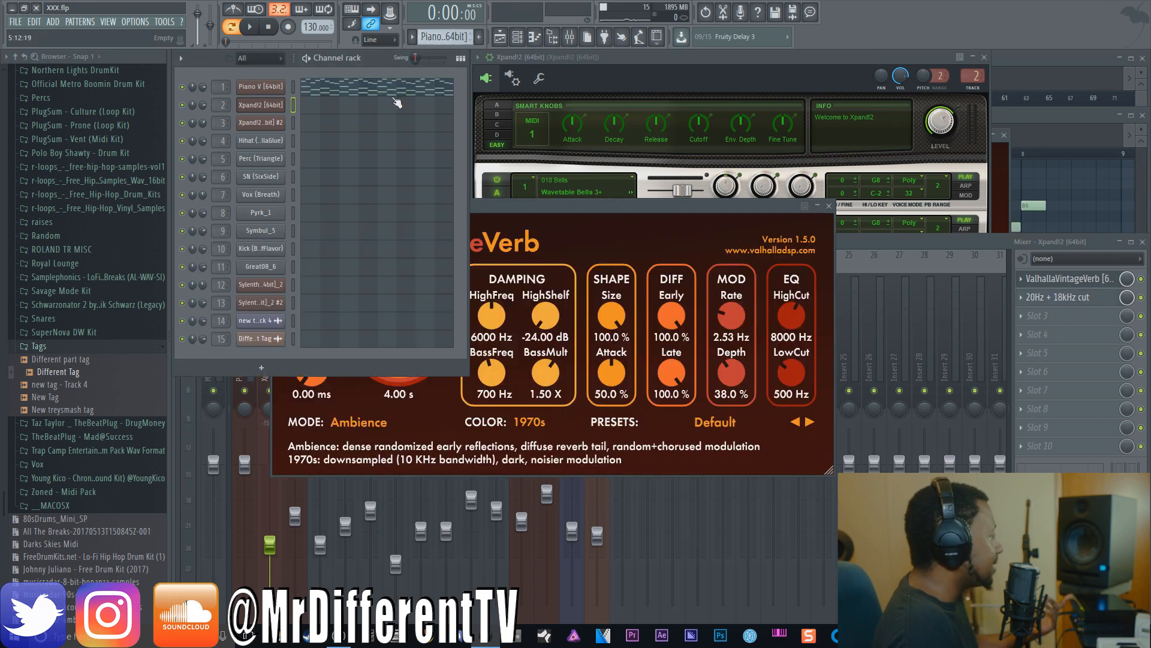
{"action": "scroll", "coordinate": [456, 37], "scroll_direction": "down", "scroll_amount": 1}
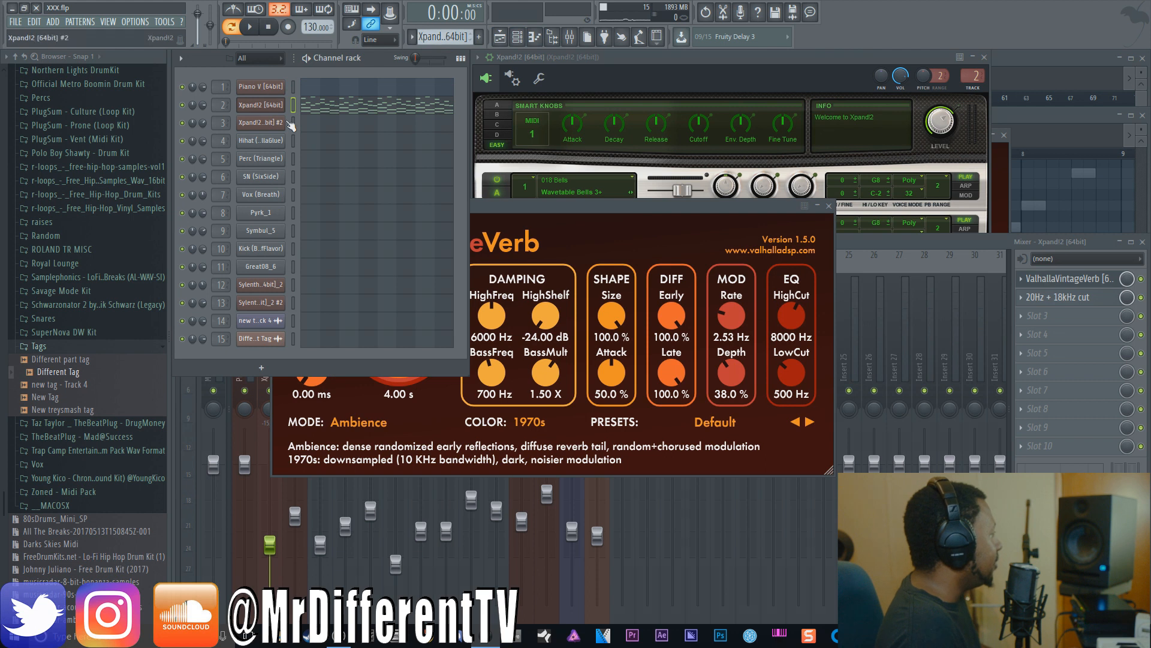
{"action": "scroll", "coordinate": [447, 36], "scroll_direction": "up", "scroll_amount": 1}
{"action": "scroll", "coordinate": [448, 36], "scroll_direction": "down", "scroll_amount": 1}
{"action": "left_click", "coordinate": [366, 108]}
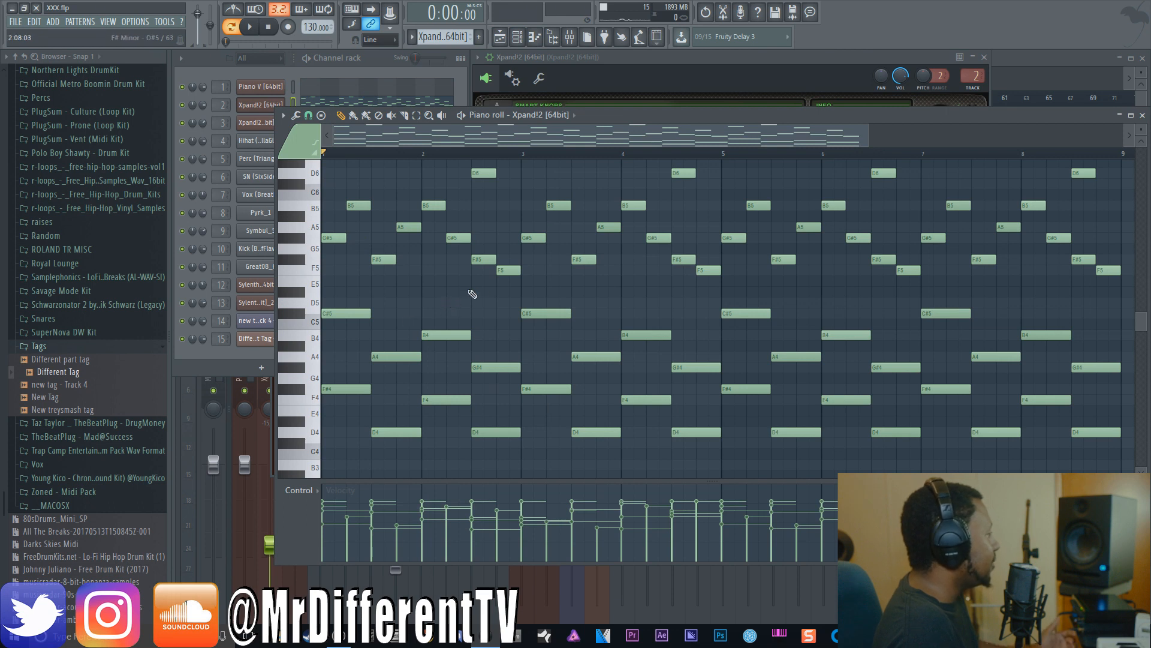
Play the Xpand!2 pattern while following its higher notes in the piano roll
{"action": "scroll", "coordinate": [509, 231], "scroll_direction": "up", "scroll_amount": 4}
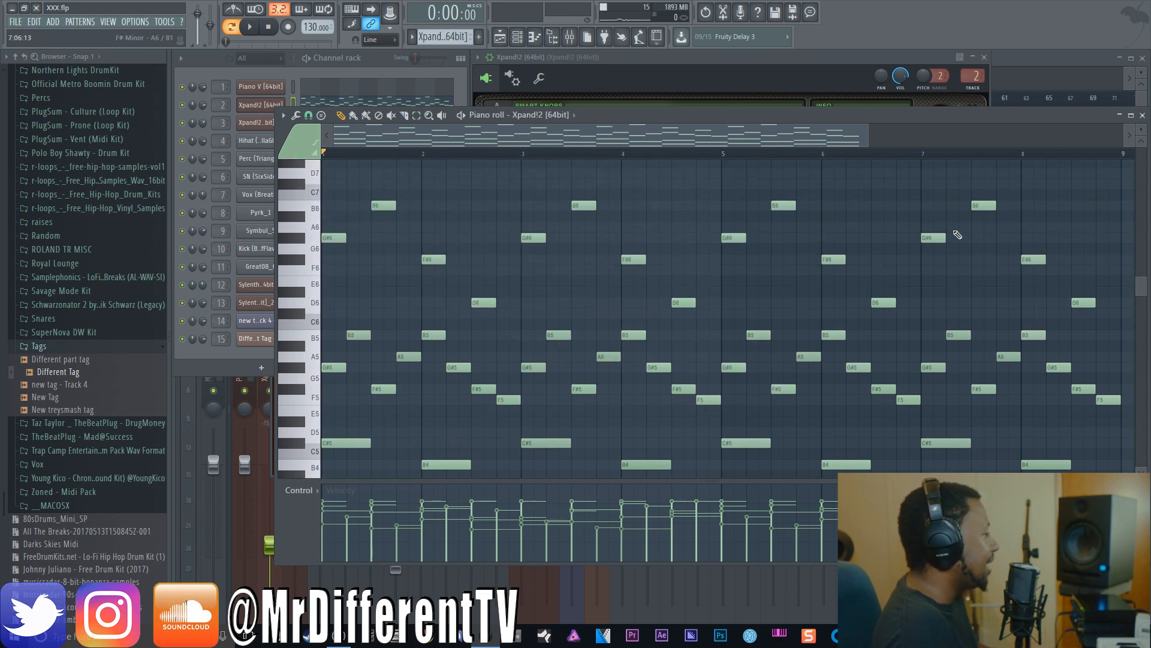
{"action": "key", "text": "space"}
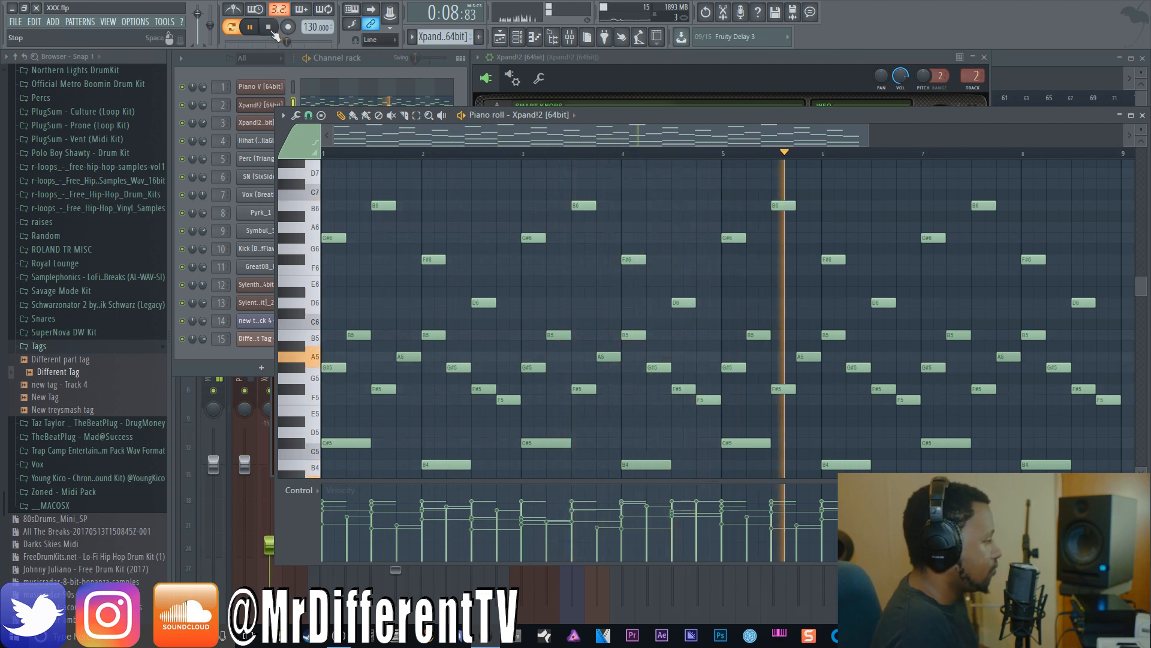
{"action": "left_click", "coordinate": [271, 30]}
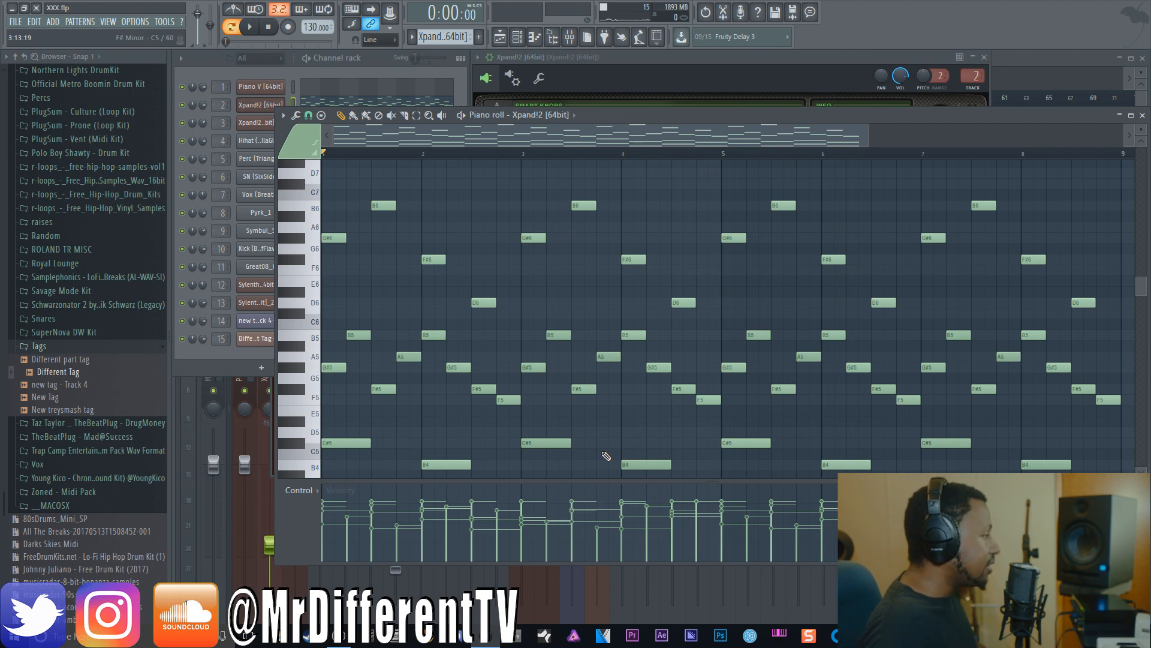
Raise the volume level randomization for the Xpand!2 notes, audition and accept it, and show note velocity in the control lane
{"action": "key", "text": "alt+r"}
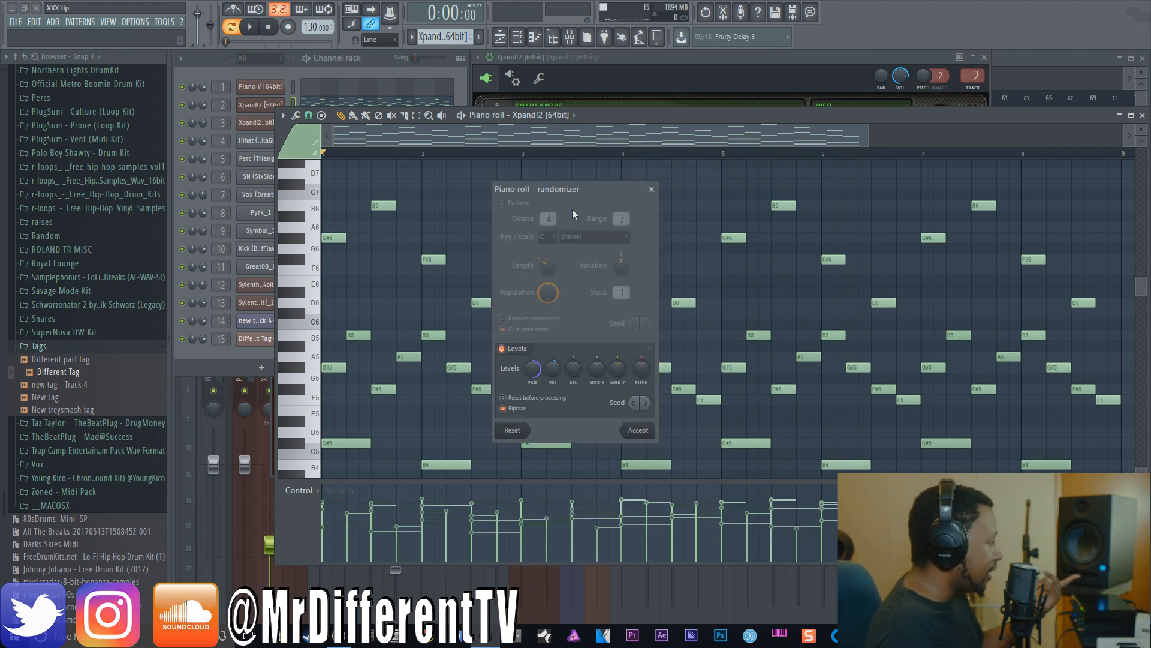
{"action": "left_click_drag", "start_coordinate": [551, 372], "coordinate": [532, 346]}
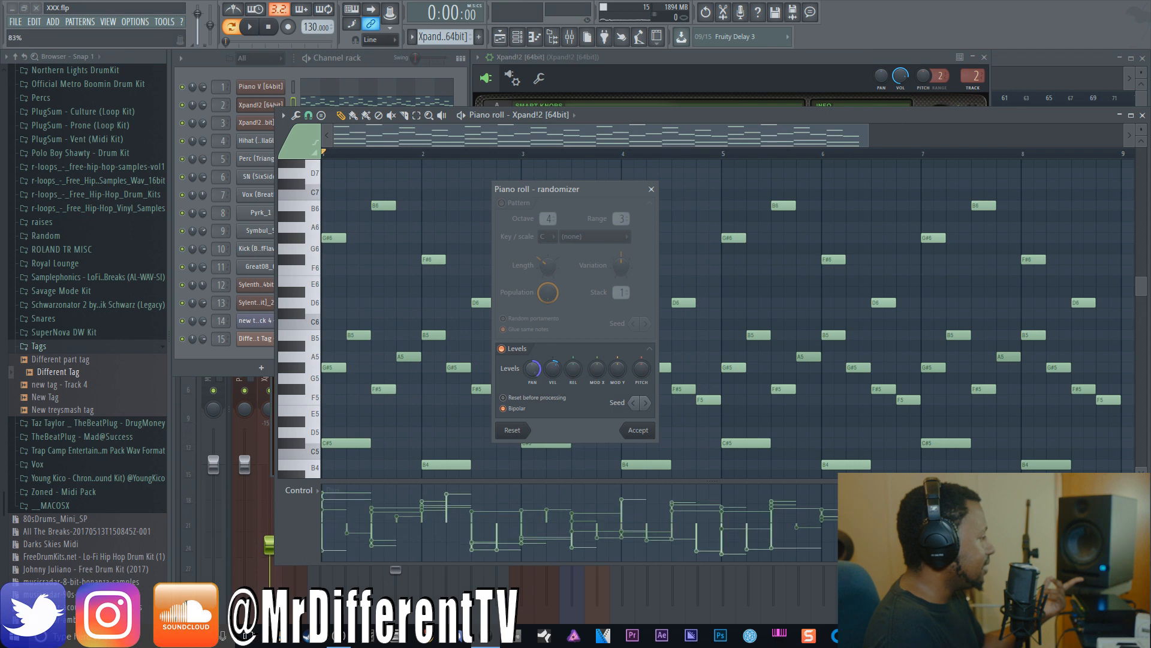
{"action": "key", "text": "space"}
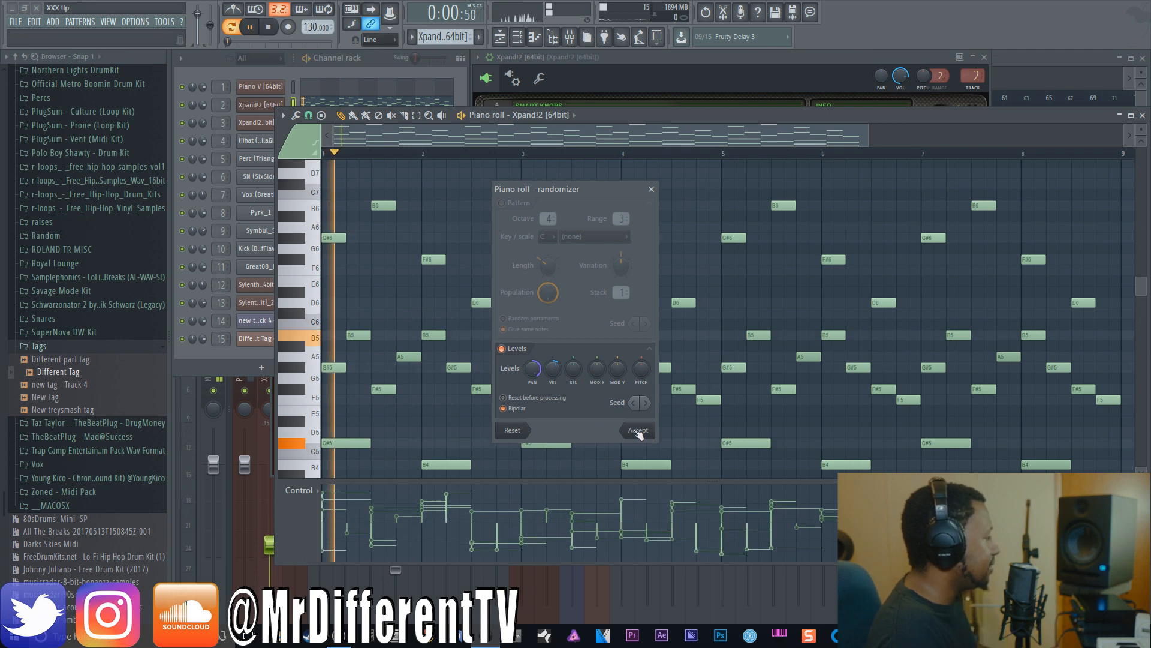
{"action": "left_click", "coordinate": [638, 430]}
{"action": "key", "text": "space"}
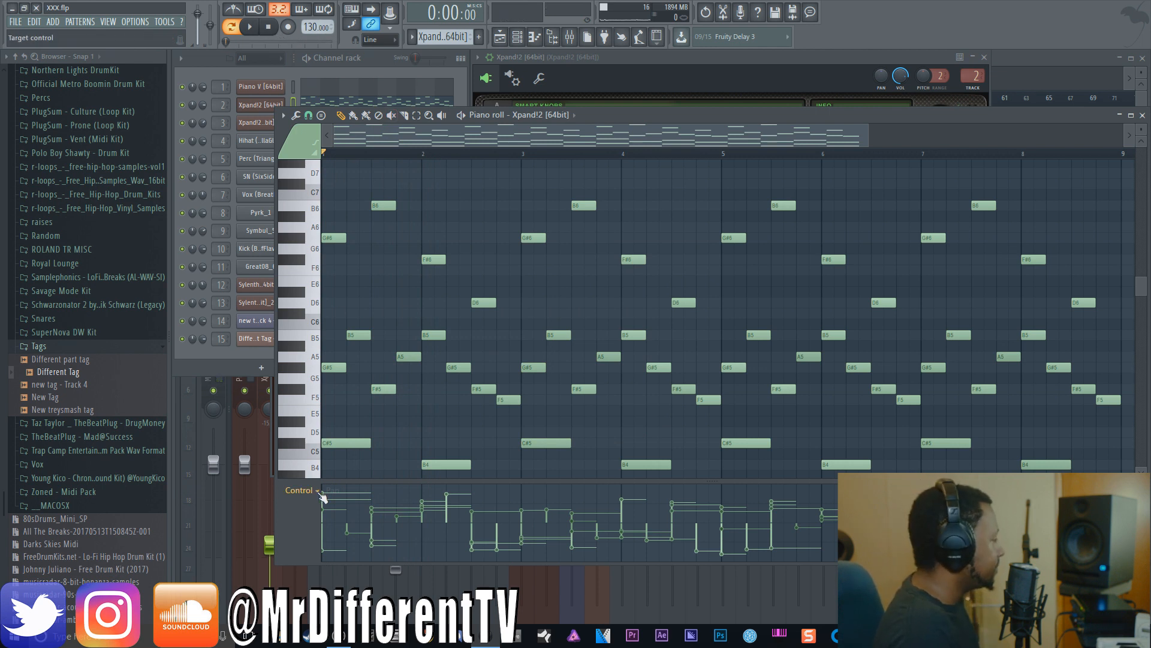
{"action": "left_click", "coordinate": [315, 491]}
{"action": "left_click", "coordinate": [322, 523]}
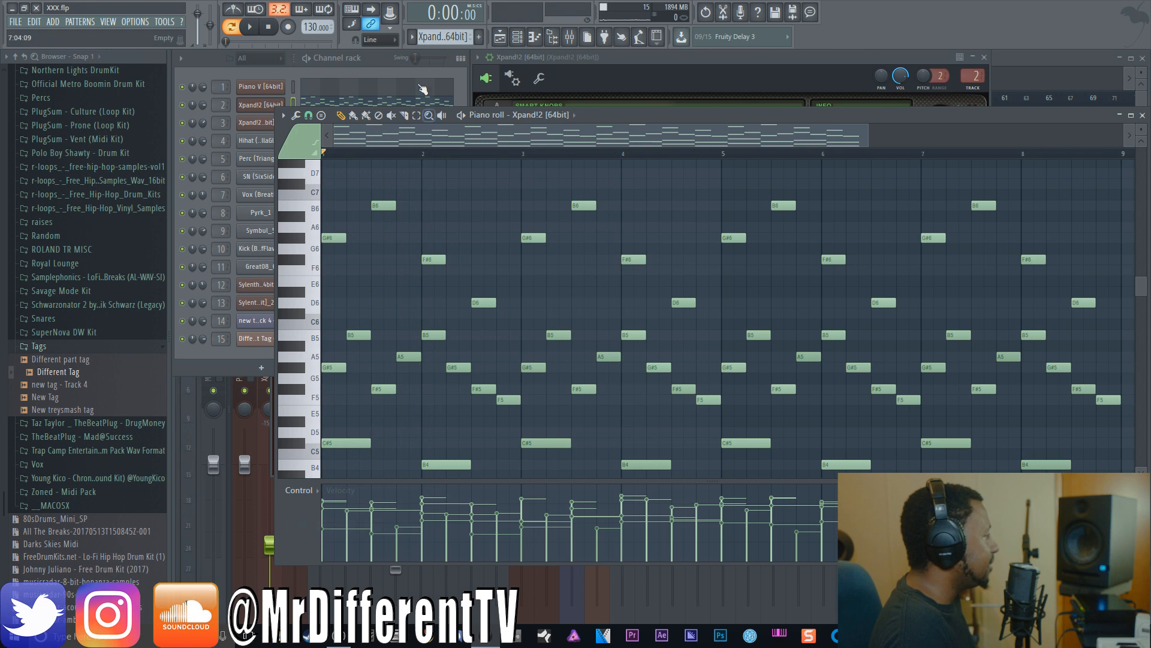
Switch to the Xpand!2 #2 pattern and show its instrument's sound settings
{"action": "left_click", "coordinate": [362, 67]}
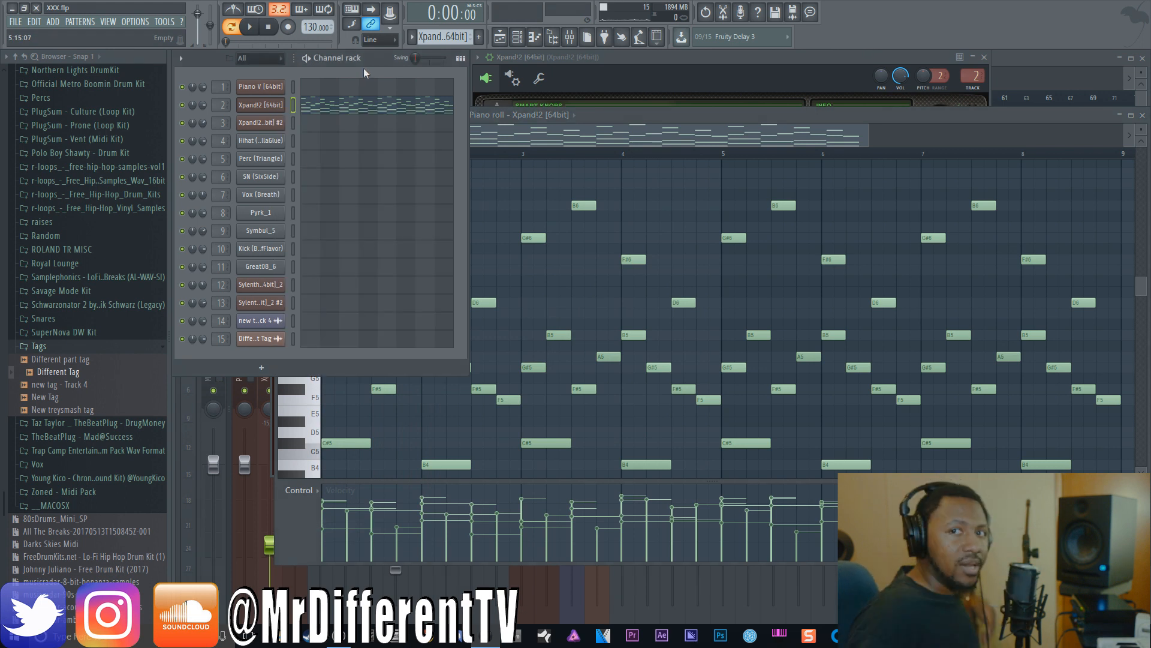
{"action": "scroll", "coordinate": [445, 38], "scroll_direction": "down", "scroll_amount": 1}
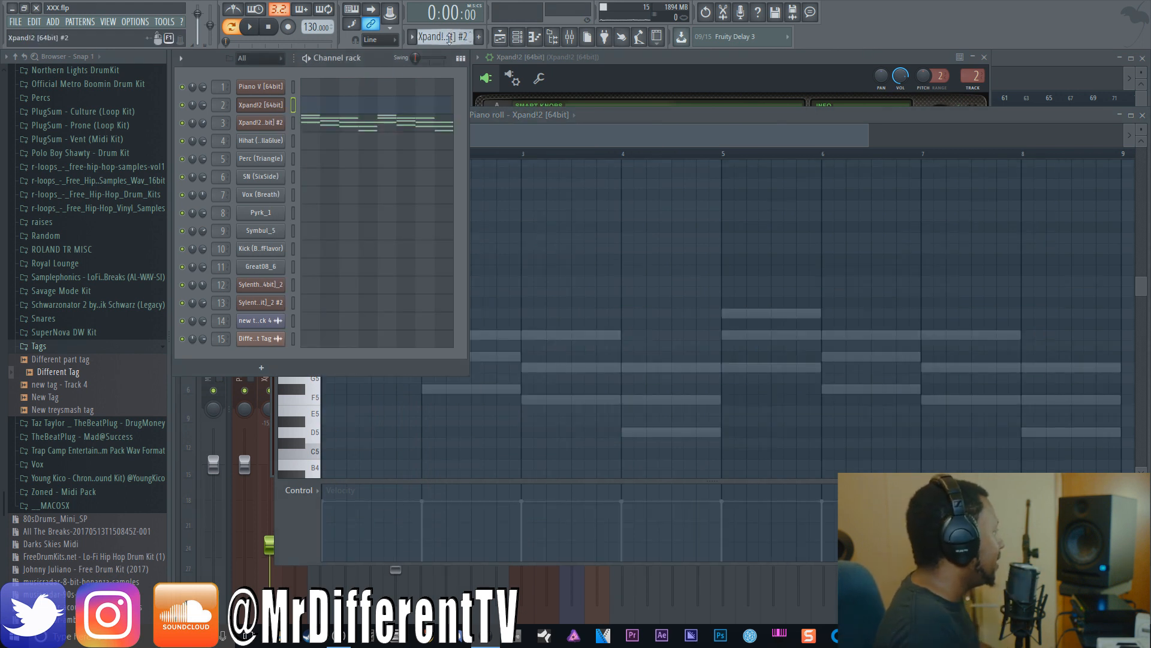
{"action": "left_click", "coordinate": [260, 122]}
{"action": "left_click_drag", "start_coordinate": [448, 176], "coordinate": [744, 59]}
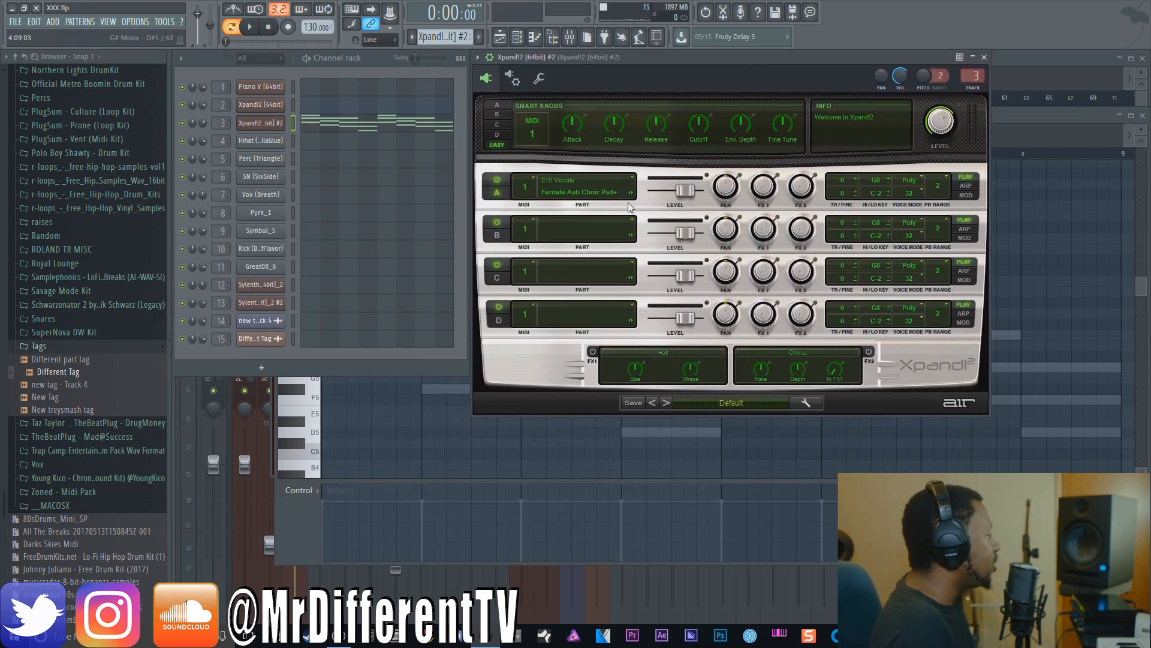
Open Effectrix from the Xpand!2 #2 mixer track and examine its effect sequence
{"action": "double_click", "coordinate": [221, 123]}
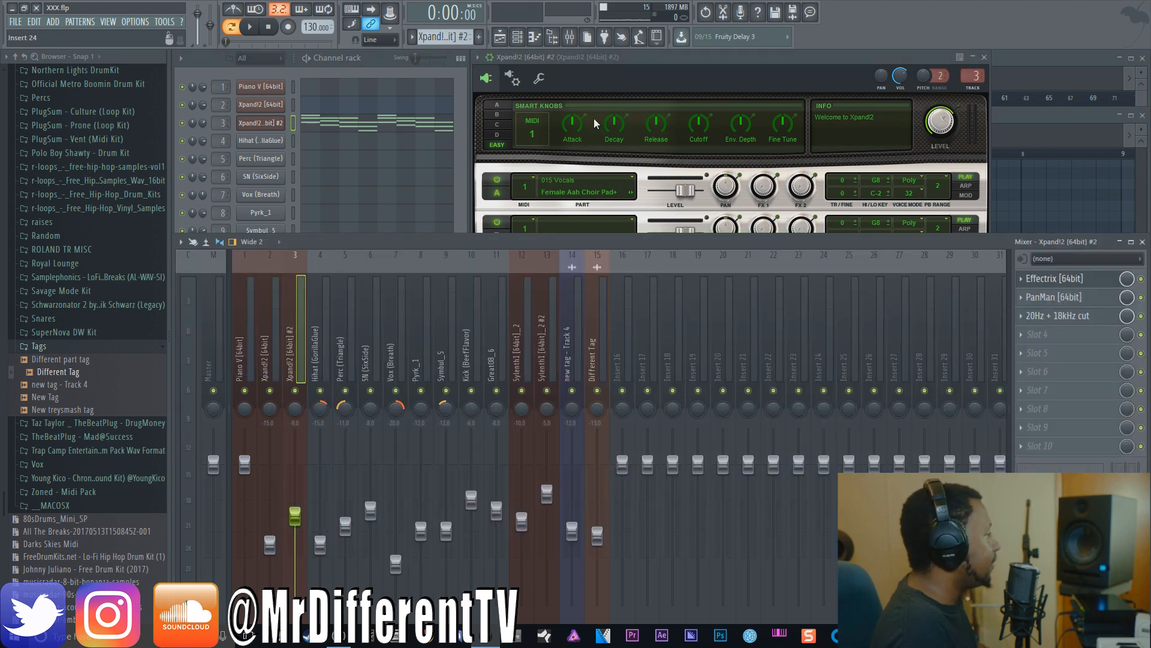
{"action": "left_click", "coordinate": [1055, 278]}
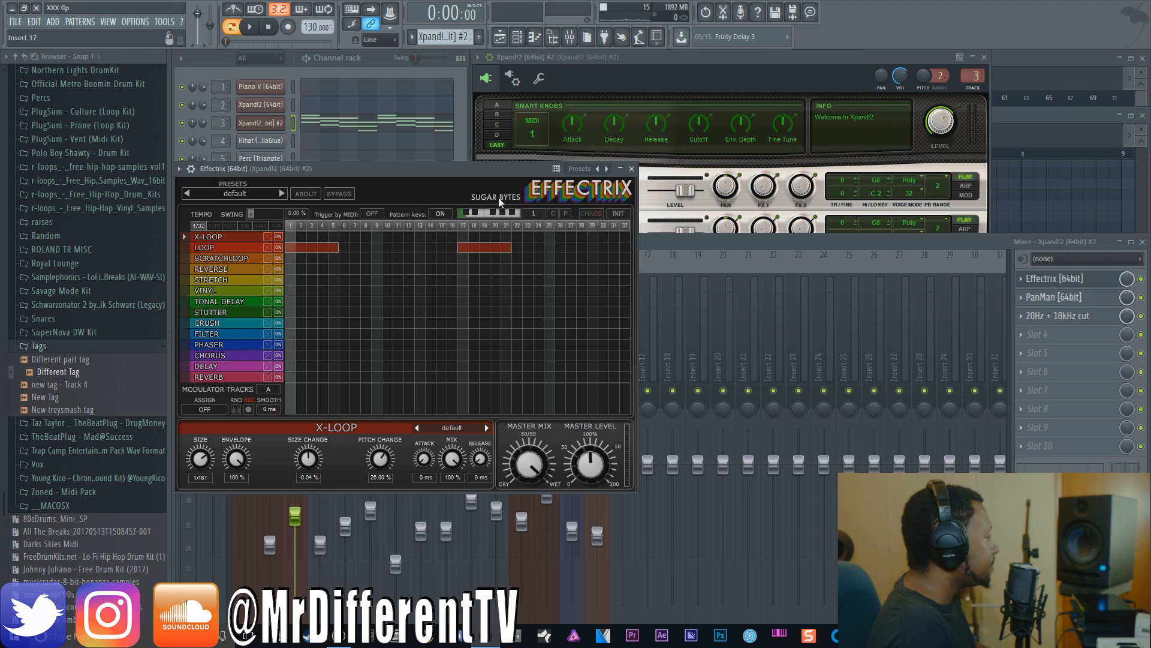
{"action": "left_click_drag", "start_coordinate": [479, 167], "coordinate": [769, 174]}
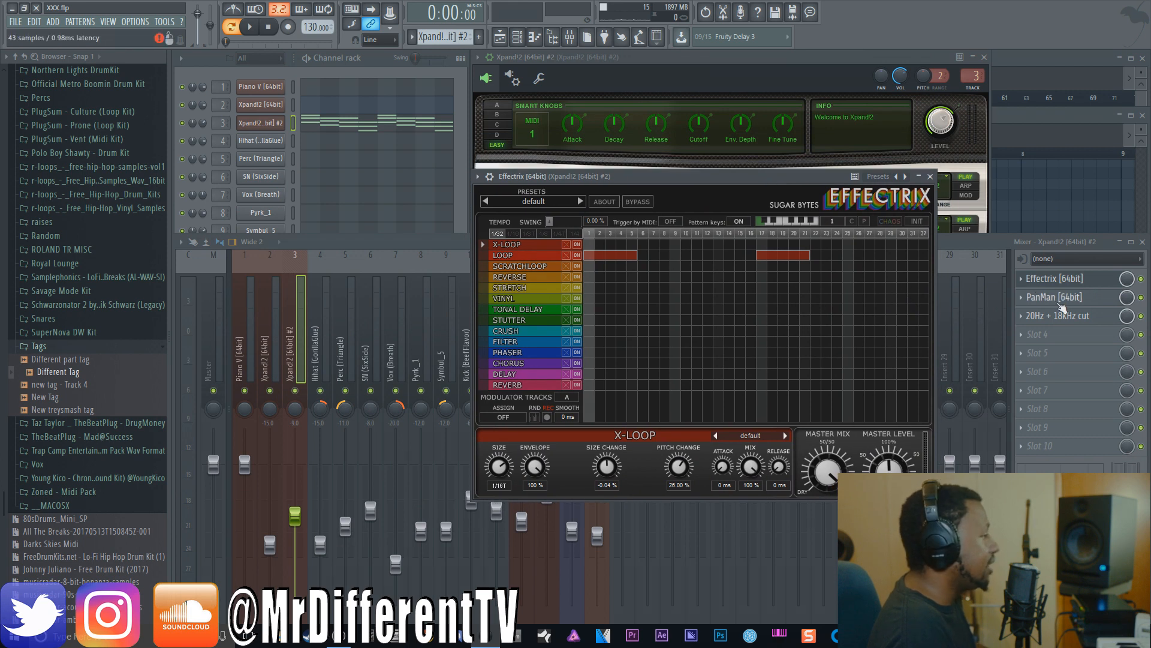
Disable Effectrix, PanMan and the 20Hz + 18kHz cut EQ on the Xpand!2 #2 track and play its piano roll notes dry
{"action": "left_click", "coordinate": [1141, 297]}
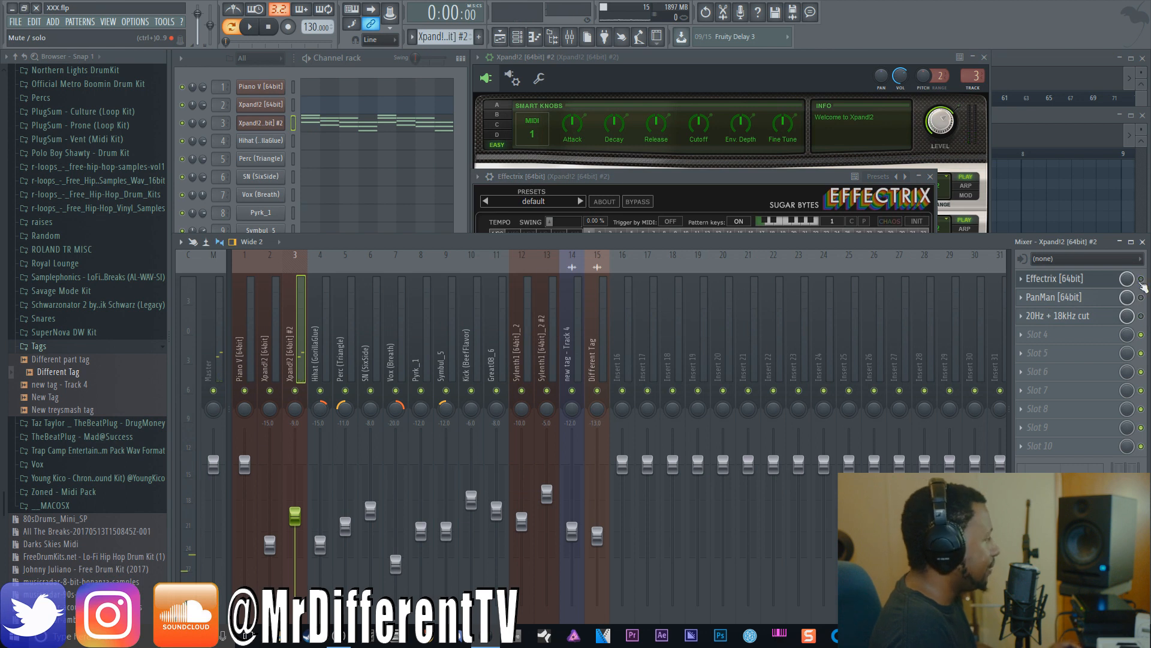
{"action": "key", "text": "space"}
{"action": "left_click", "coordinate": [371, 121]}
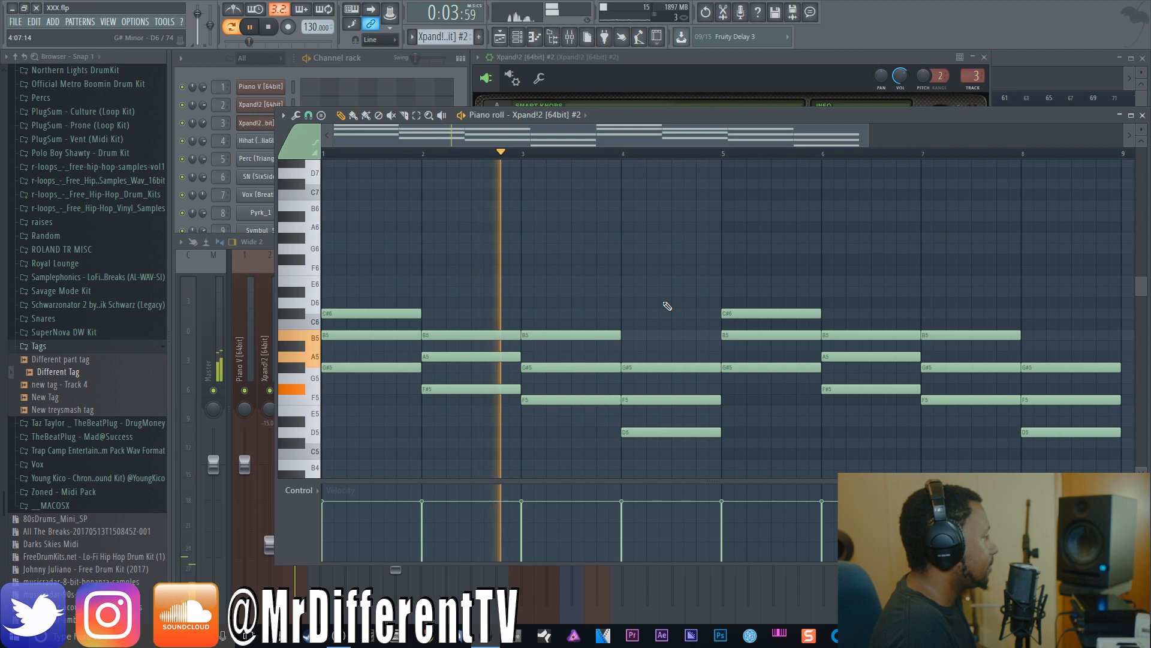
{"action": "key", "text": "space"}
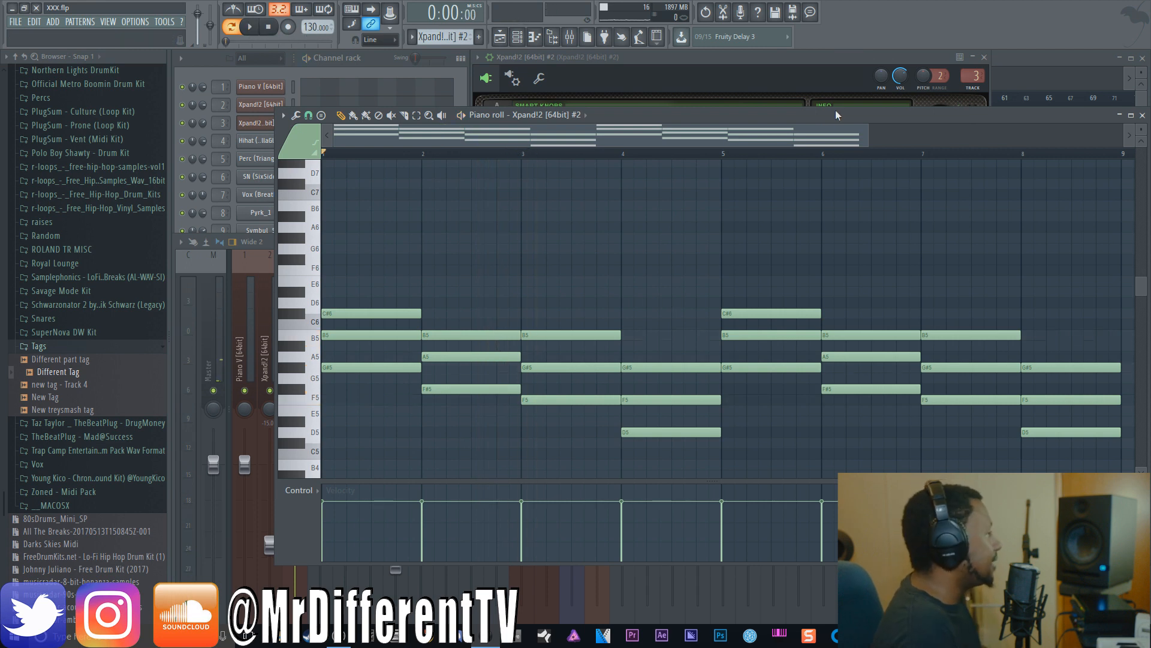
Enable Effectrix on the Xpand!2 #2 mixer track, show its sequence and play the pattern through it
{"action": "left_click", "coordinate": [569, 37]}
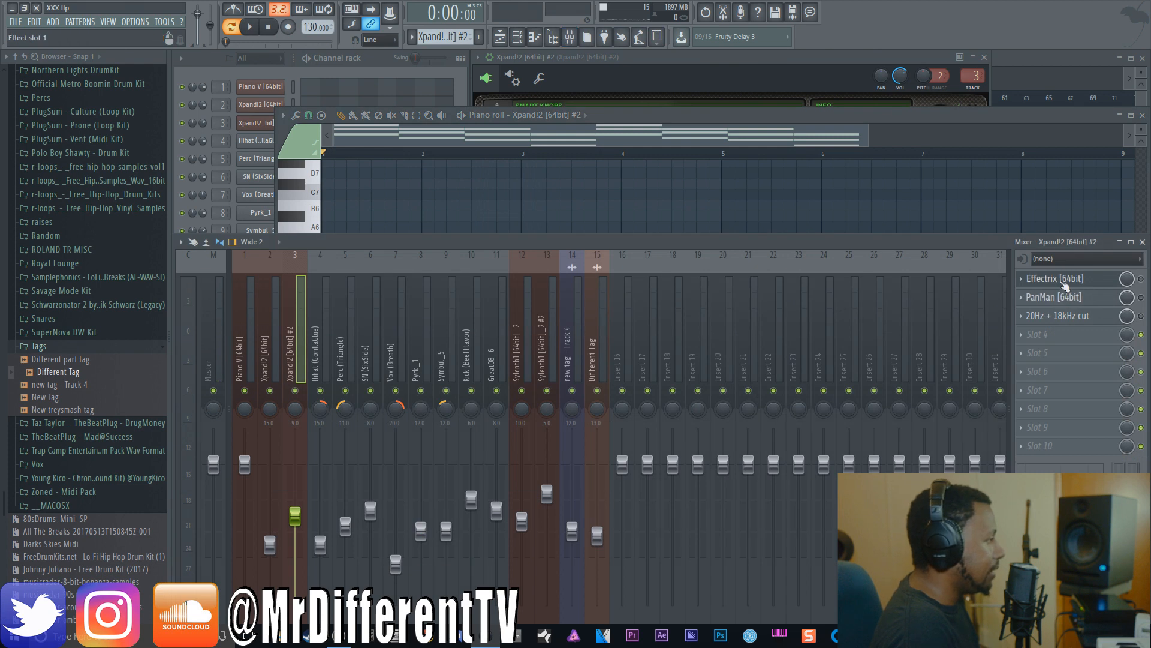
{"action": "left_click", "coordinate": [1095, 280]}
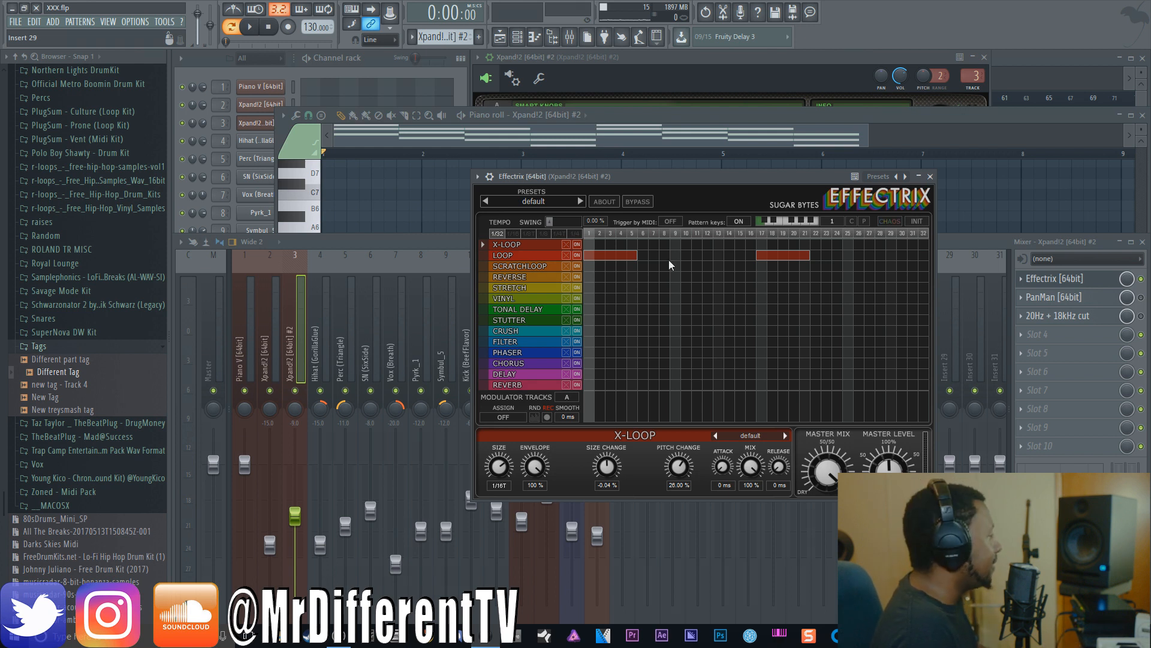
{"action": "key", "text": "space"}
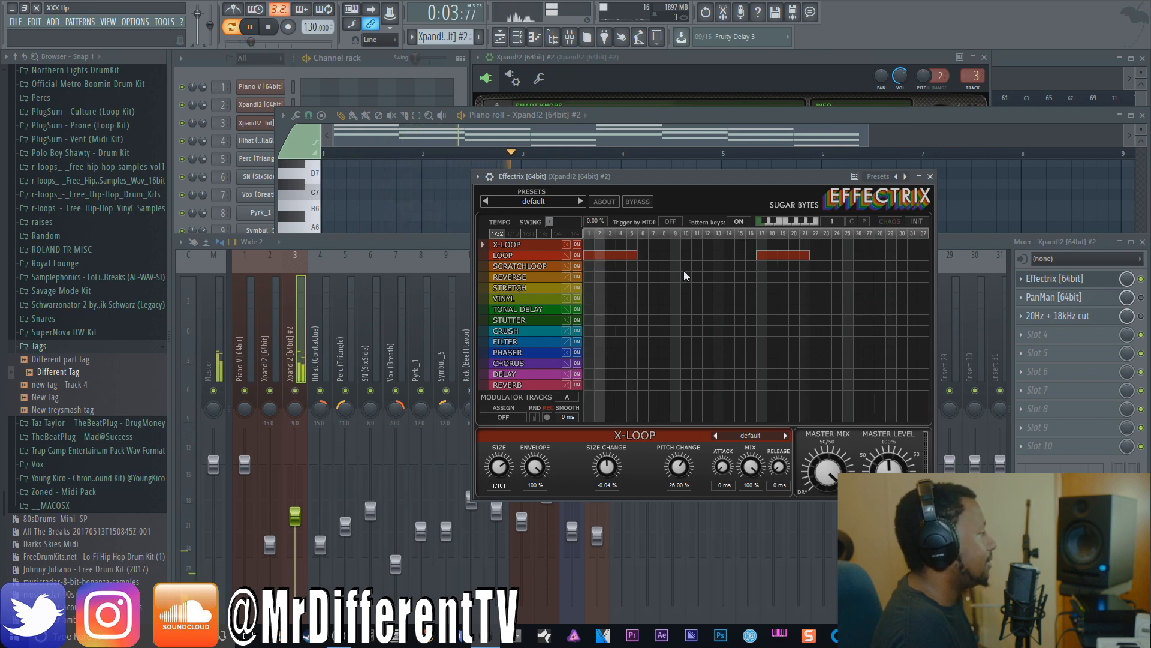
{"action": "left_click", "coordinate": [270, 28]}
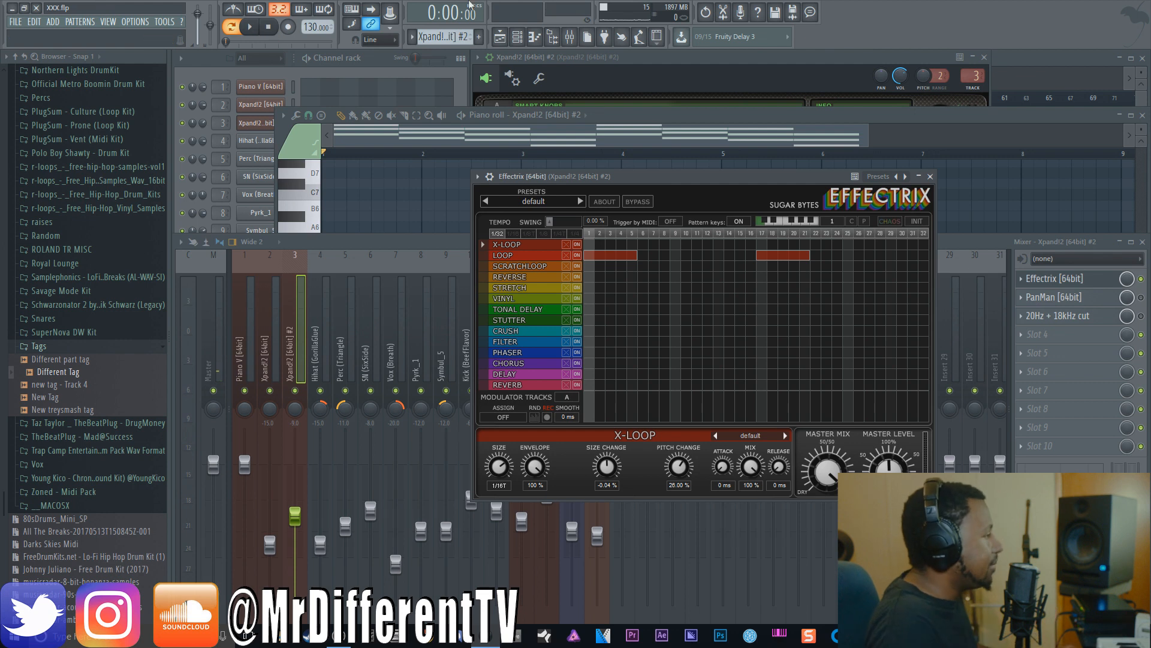
Open and enable PanMan and the 20Hz + 18kHz cut EQ on the Xpand!2 #2 track, playing the pattern with each
{"action": "left_click", "coordinate": [1141, 297]}
{"action": "left_click", "coordinate": [1106, 299]}
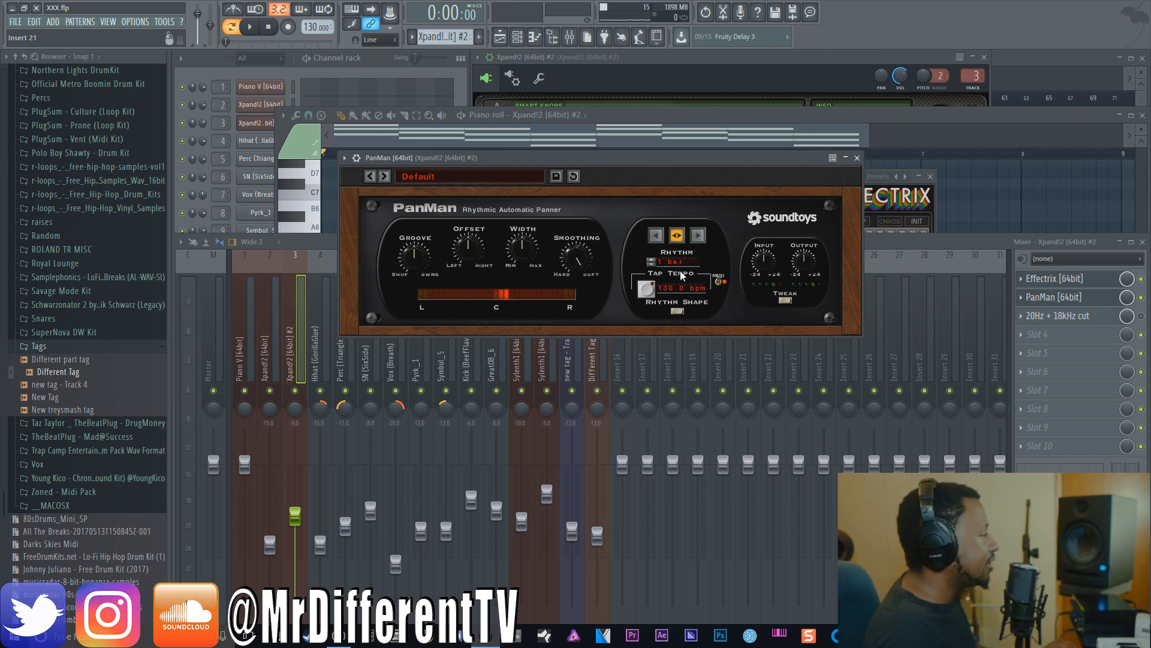
{"action": "key", "text": "space"}
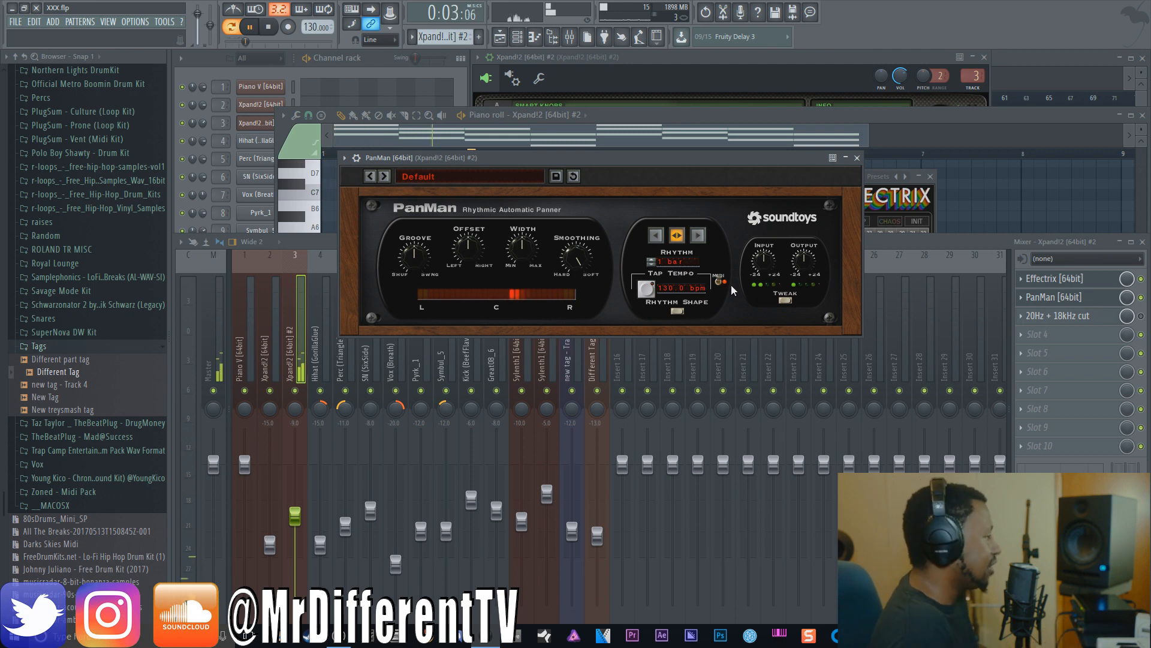
{"action": "key", "text": "space"}
{"action": "left_click", "coordinate": [1106, 318]}
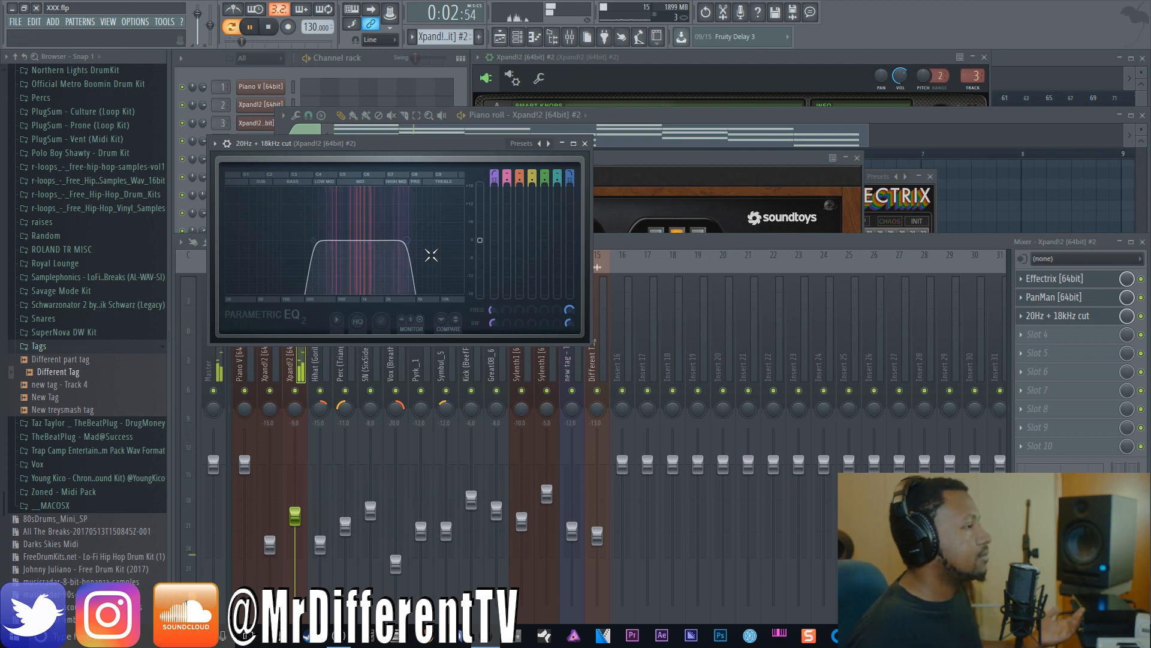
{"action": "key", "text": "space"}
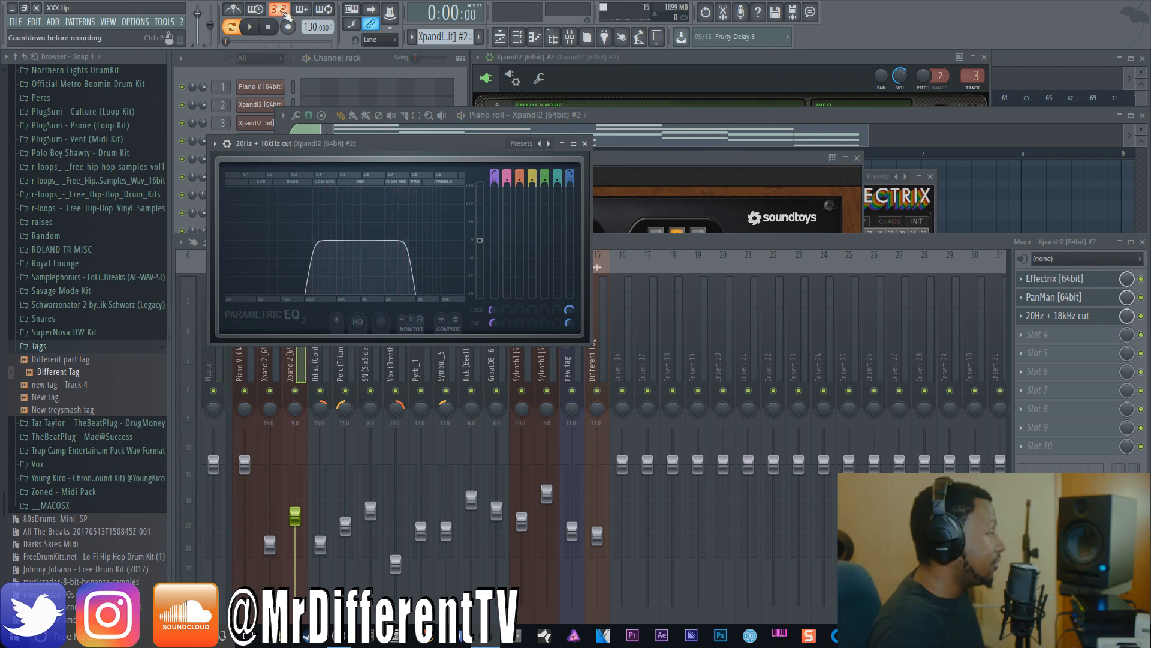
Switch to the Hihat (GorillaGlue) pattern, open its notes in the piano roll and play them
{"action": "left_click", "coordinate": [384, 66]}
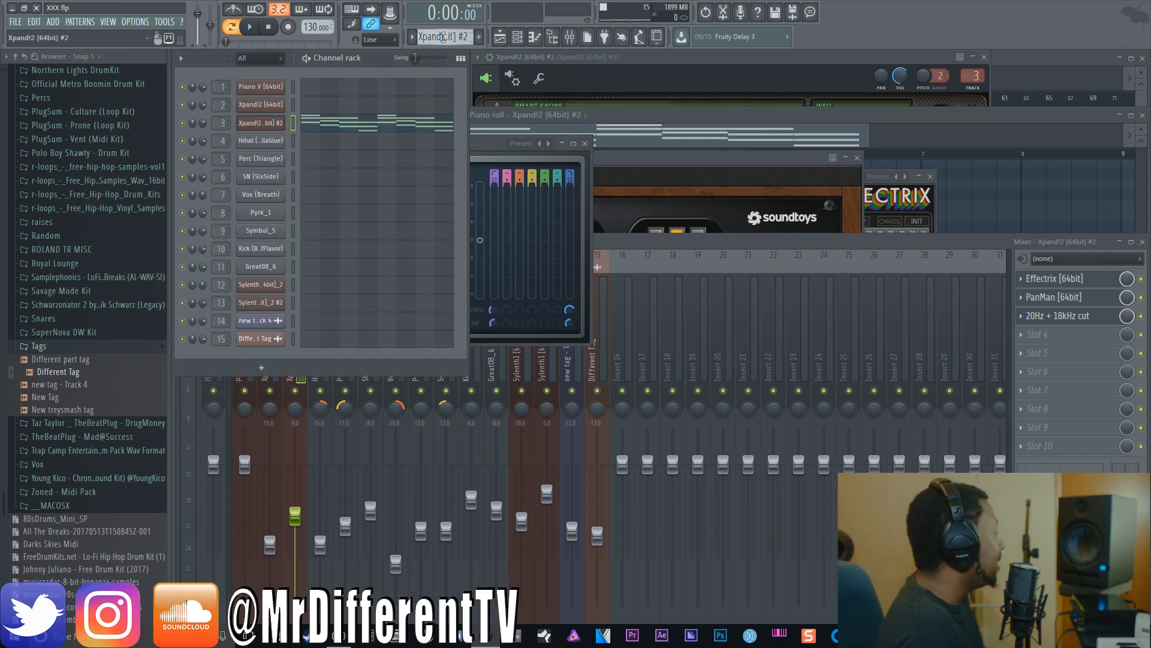
{"action": "scroll", "coordinate": [443, 36], "scroll_direction": "down", "scroll_amount": 1}
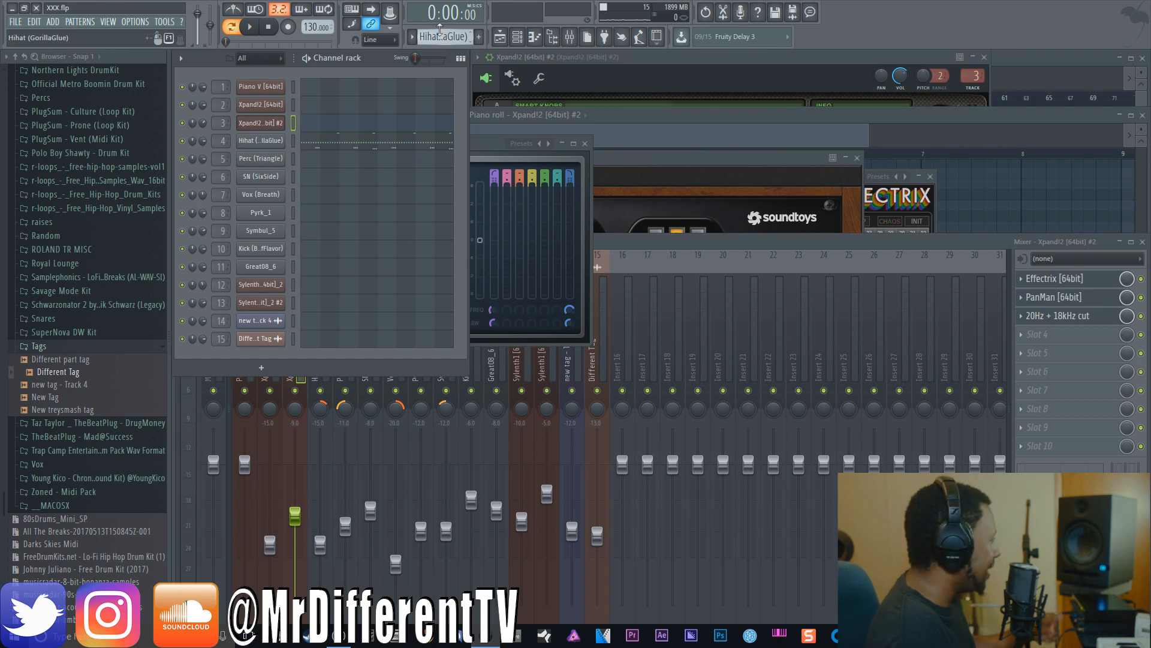
{"action": "left_click", "coordinate": [323, 146]}
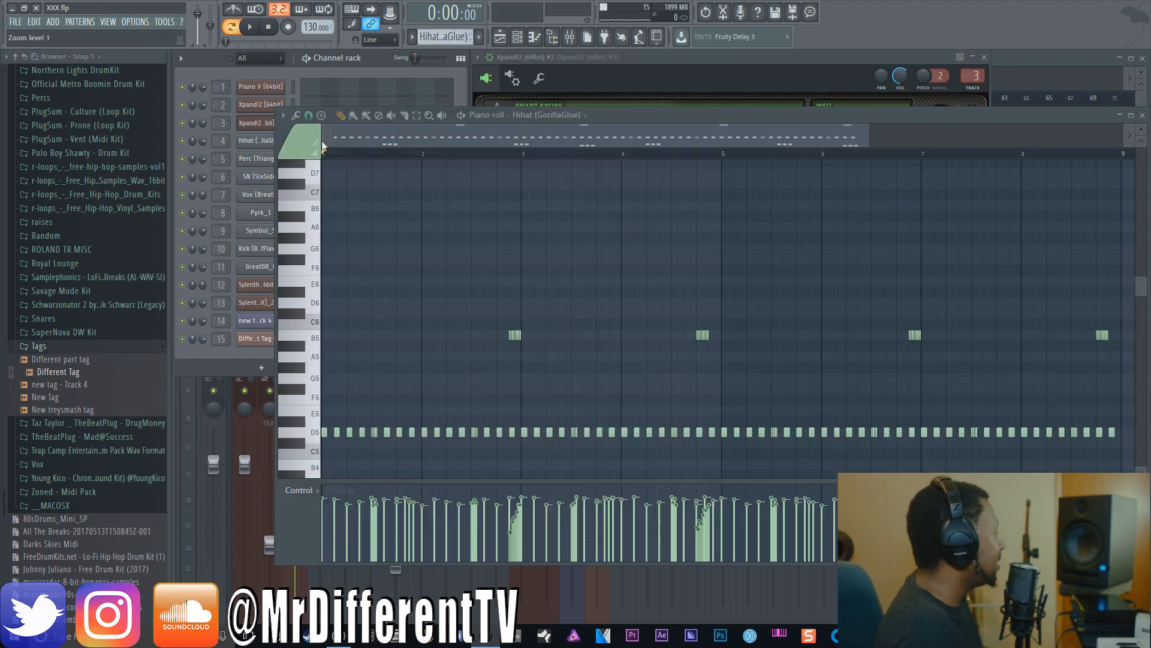
{"action": "scroll", "coordinate": [537, 282], "scroll_direction": "down", "scroll_amount": 5}
{"action": "scroll", "coordinate": [541, 293], "scroll_direction": "up", "scroll_amount": 2}
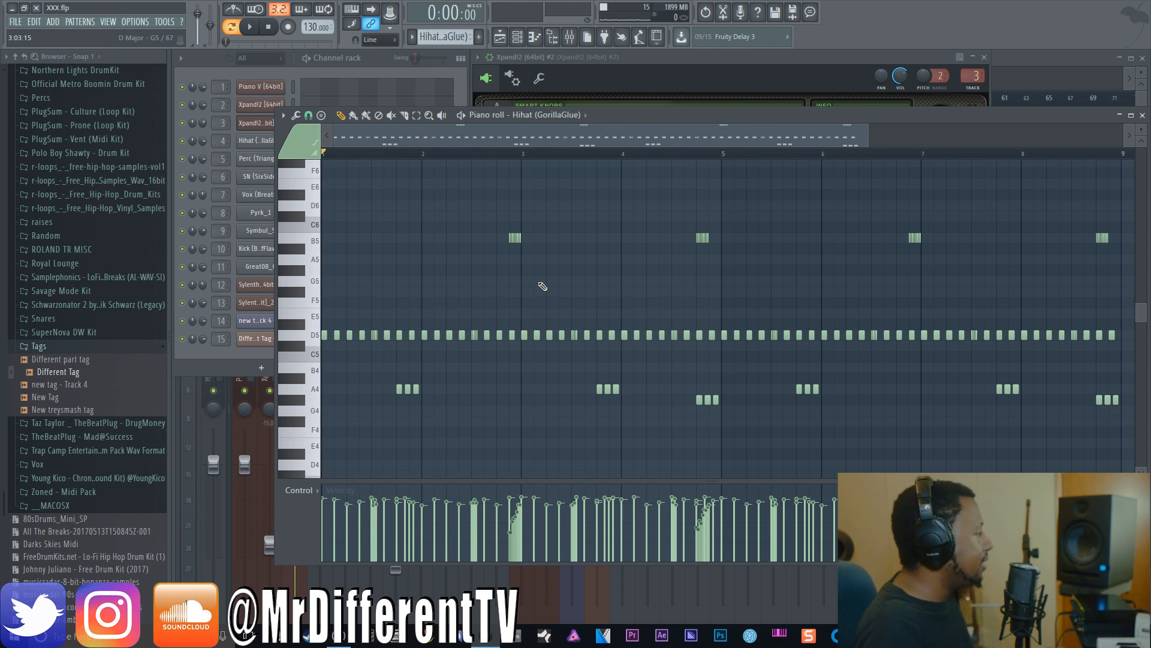
{"action": "key", "text": "space"}
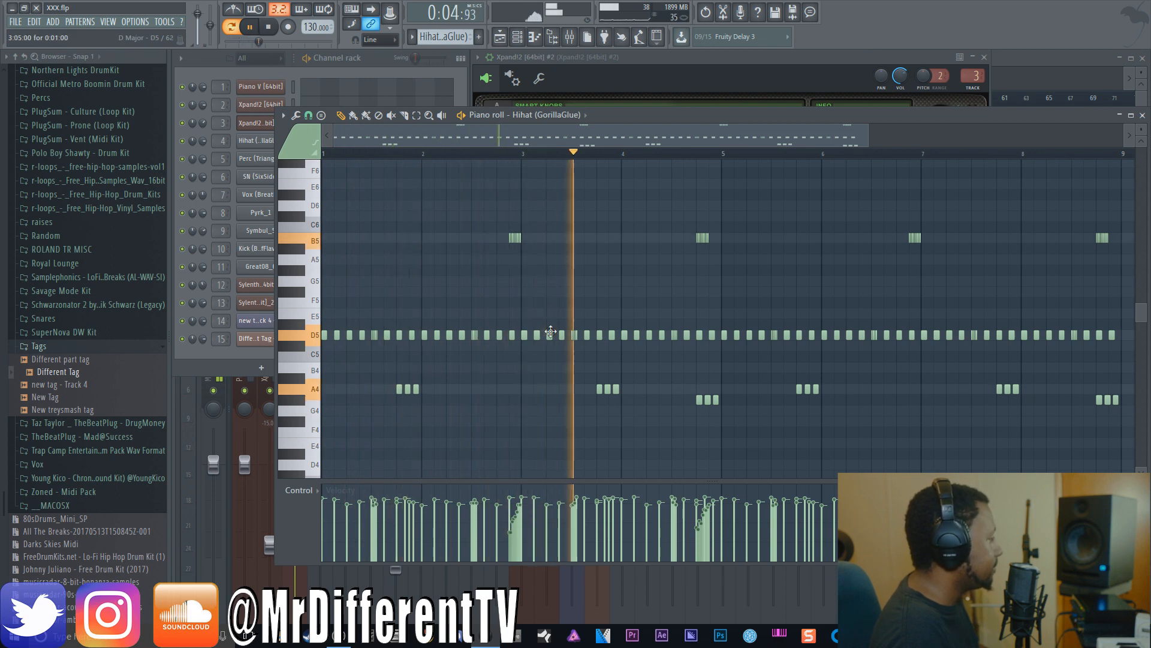
{"action": "key", "text": "space"}
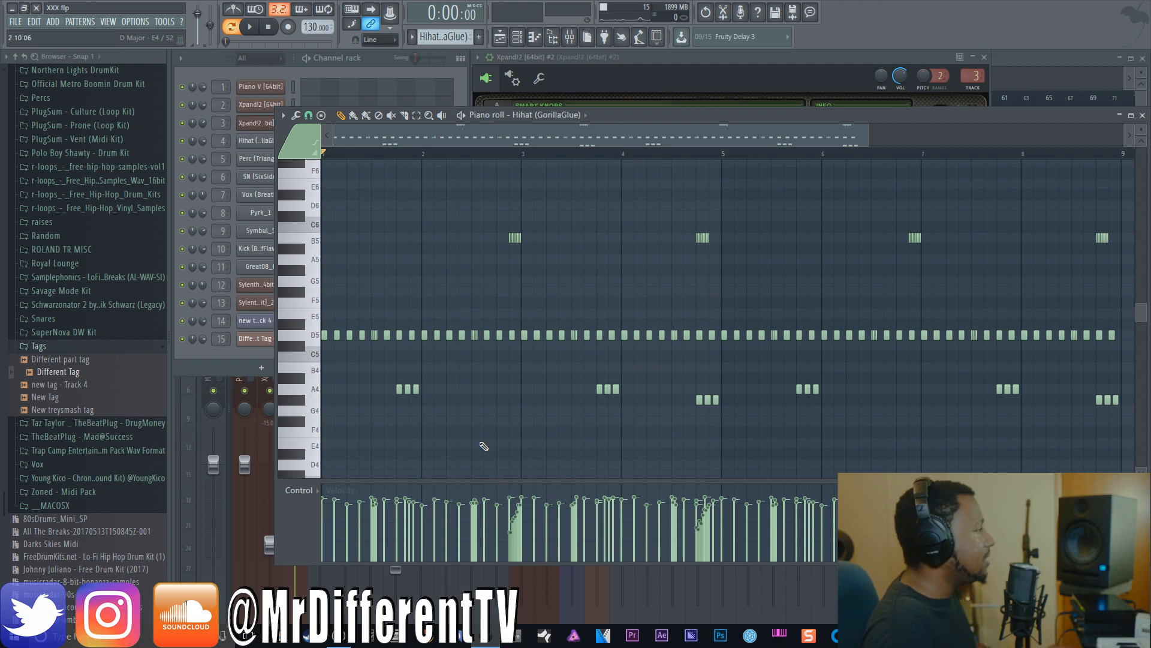
Examine the ValhallaVintageVerb settings on the Hihat (GorillaGlue) mixer track and close the plugin
{"action": "left_click", "coordinate": [385, 62]}
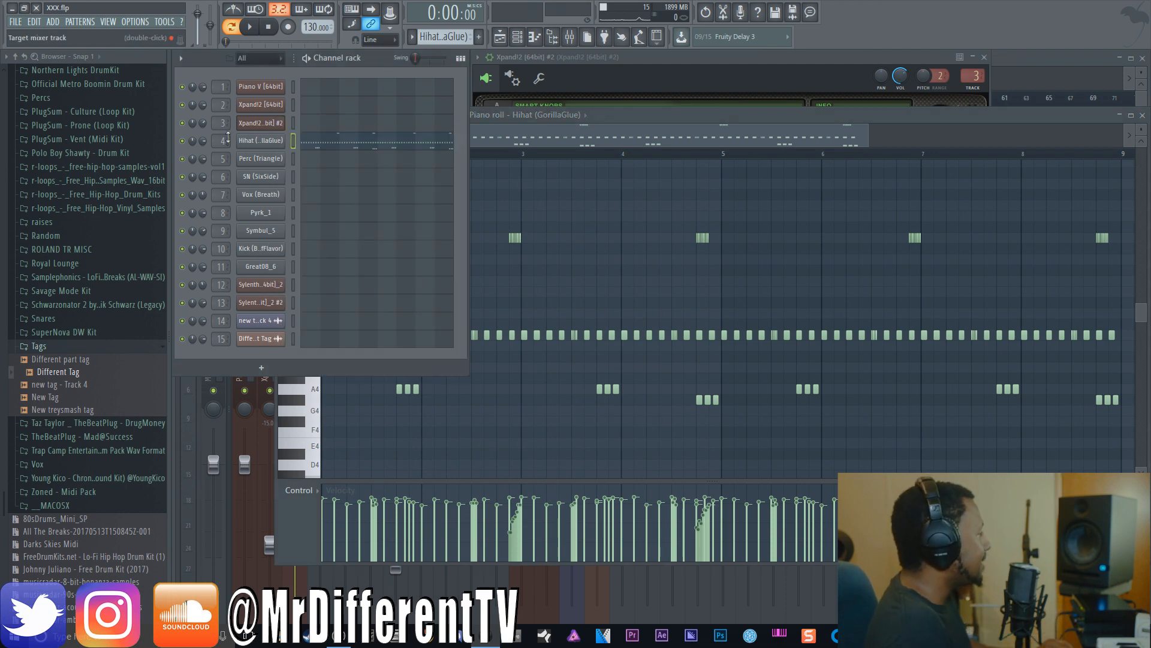
{"action": "double_click", "coordinate": [293, 140]}
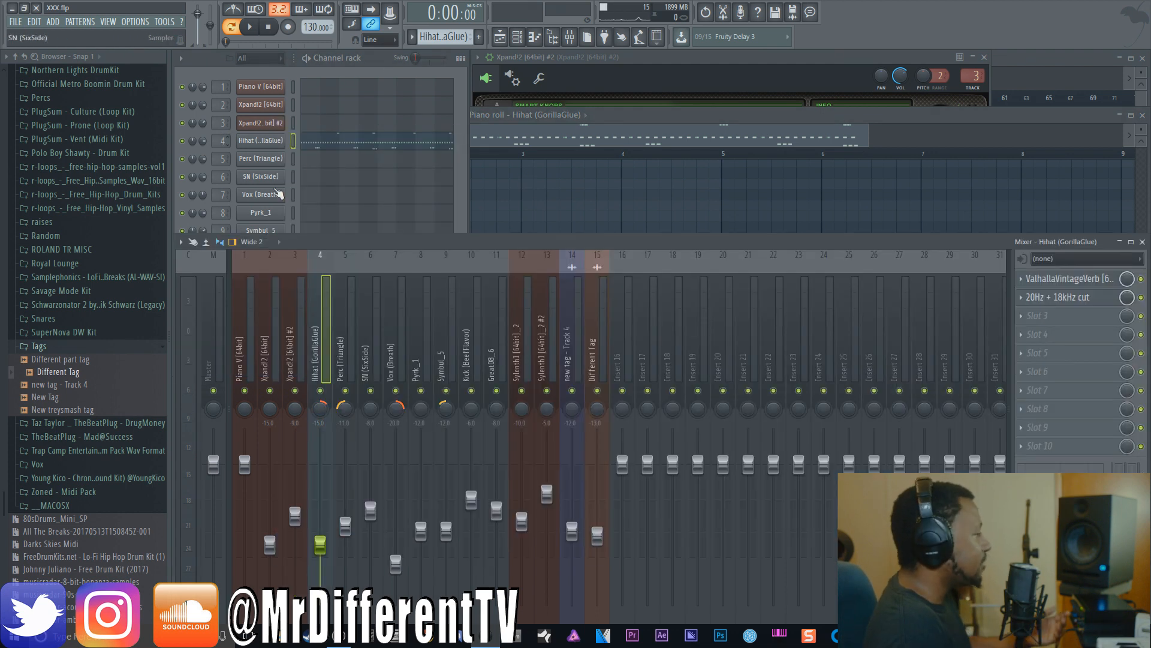
{"action": "left_click", "coordinate": [1081, 281]}
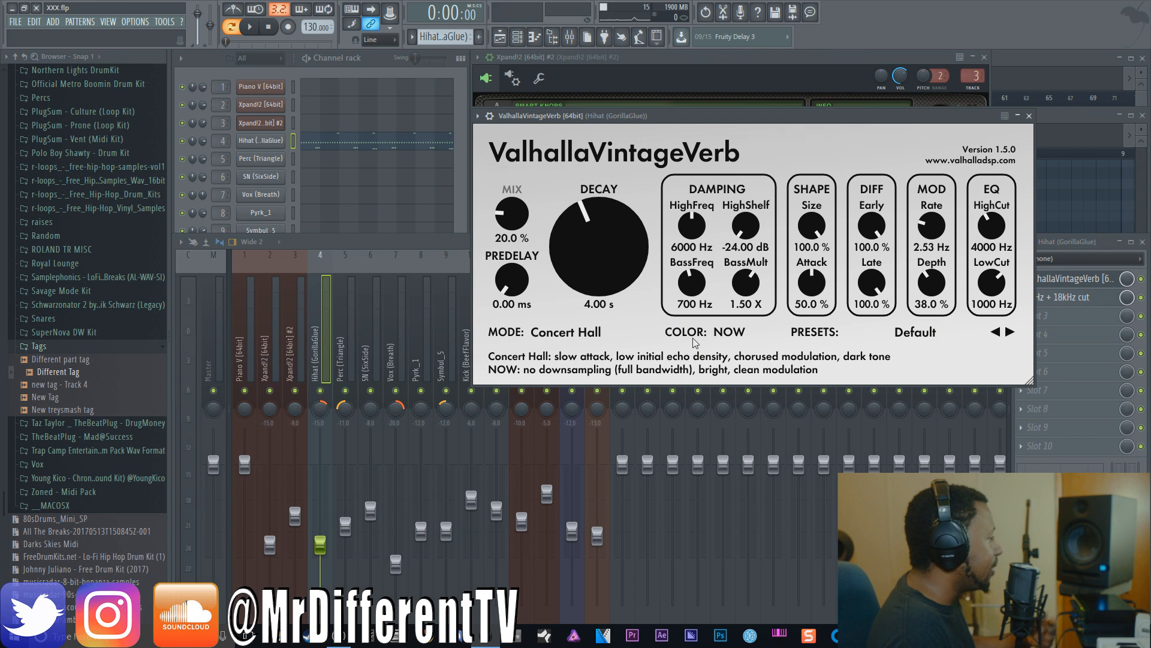
{"action": "left_click", "coordinate": [1029, 116]}
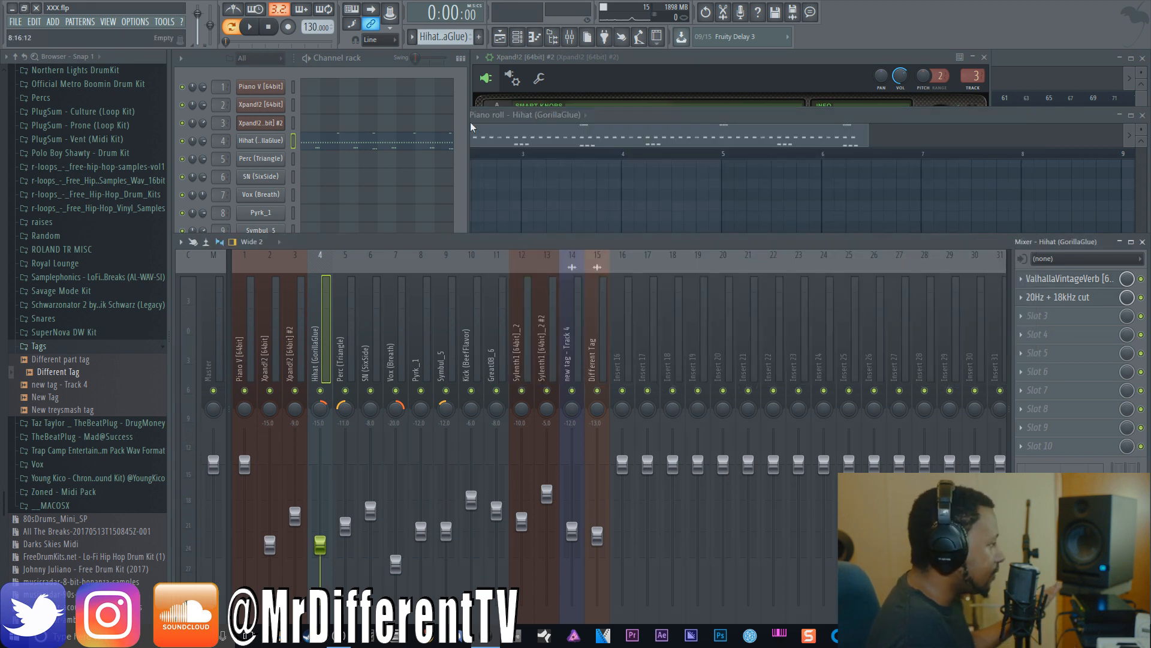
Open the 20Hz + 18kHz cut EQ on the Hihat (GorillaGlue) mixer track and examine its curve
{"action": "left_click", "coordinate": [1070, 297]}
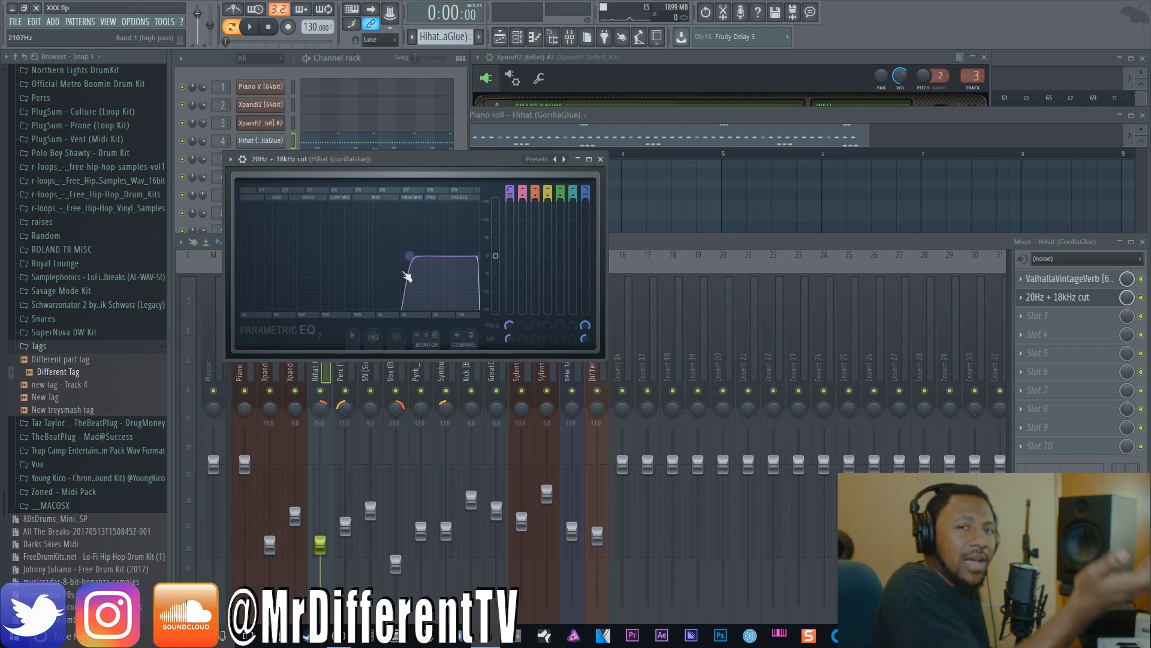
{"action": "left_click", "coordinate": [369, 61]}
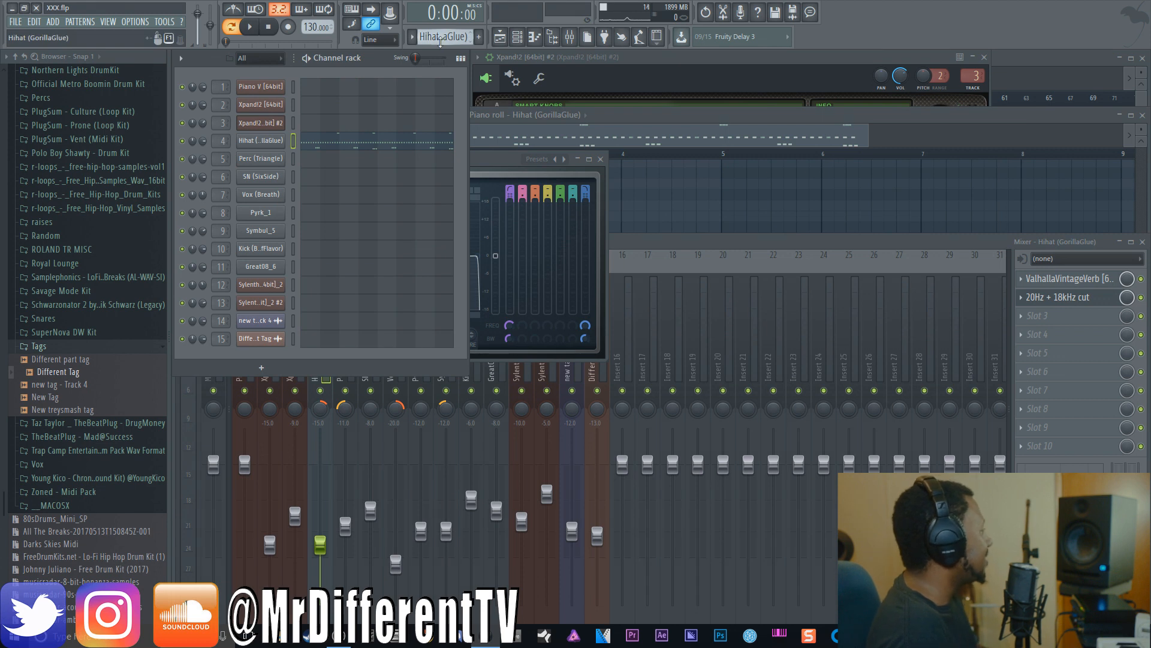
Switch to the Perc (Triangle) pattern, show its mixer track and audition its sample
{"action": "scroll", "coordinate": [441, 41], "scroll_direction": "down", "scroll_amount": 1}
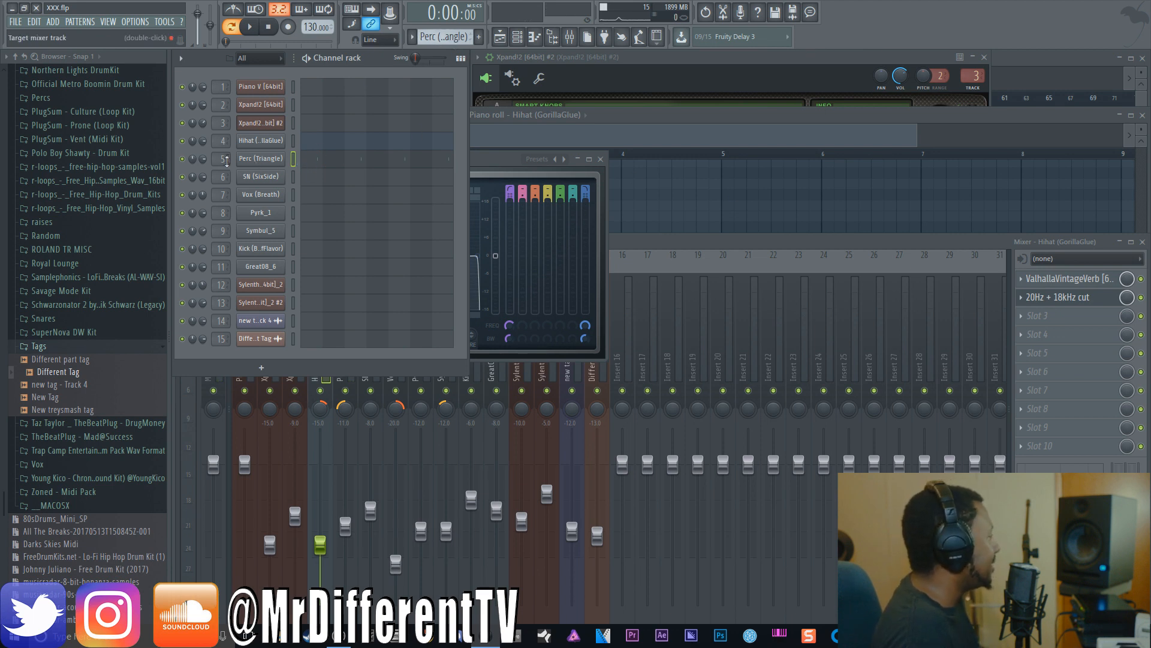
{"action": "double_click", "coordinate": [293, 158]}
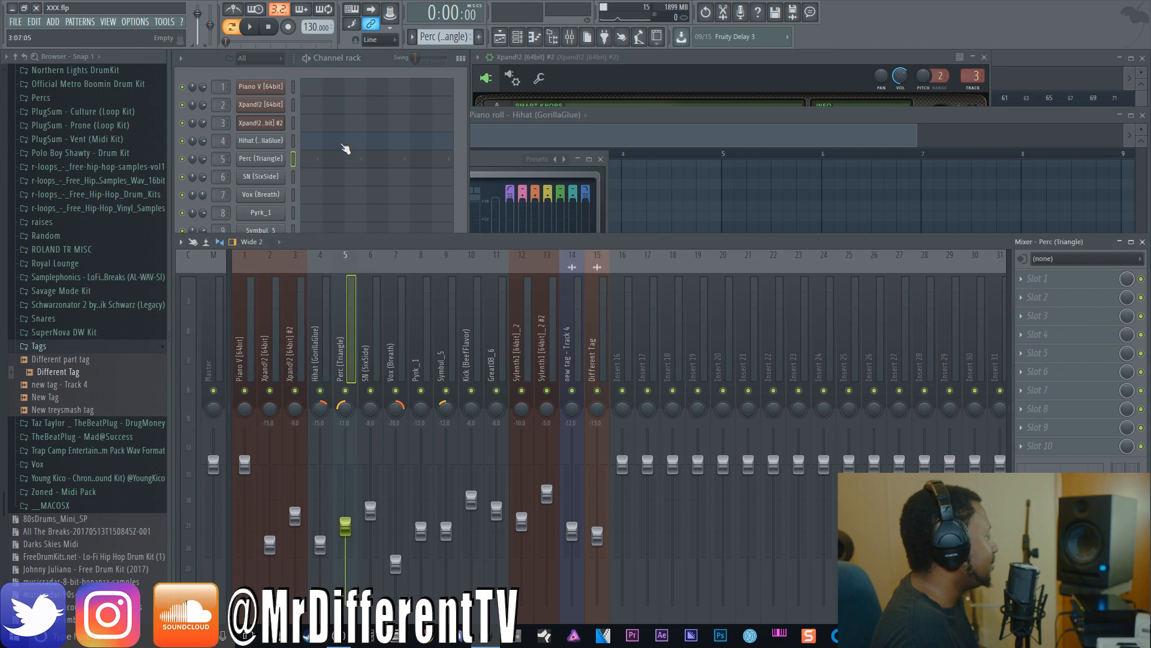
{"action": "left_click", "coordinate": [276, 160]}
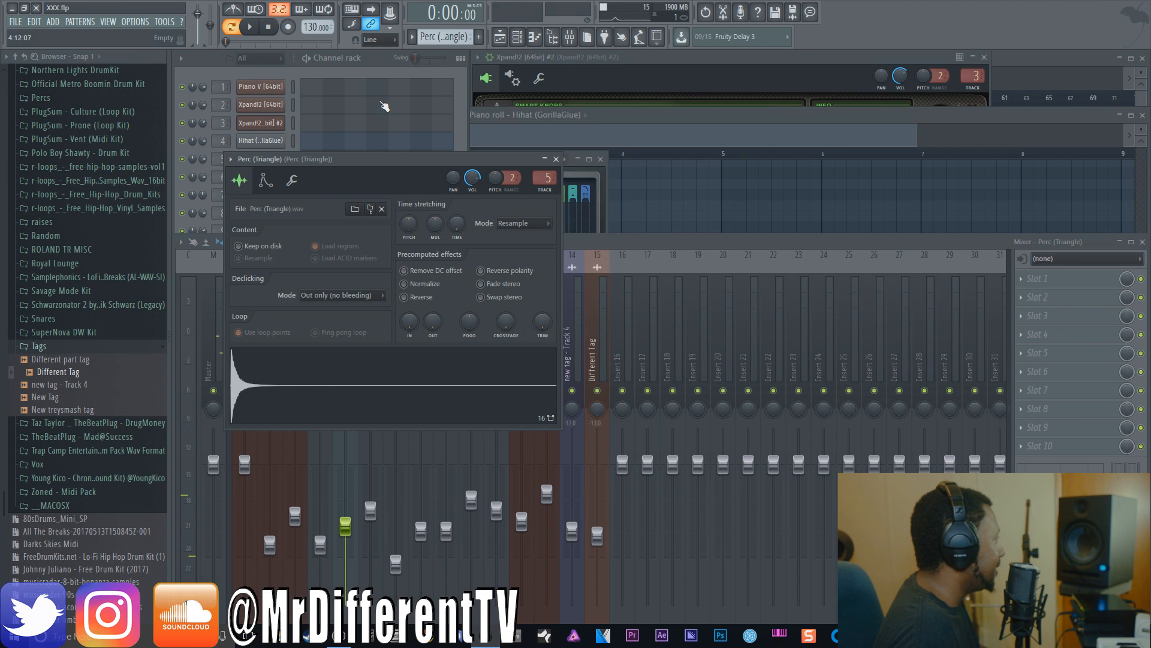
{"action": "left_click", "coordinate": [374, 69]}
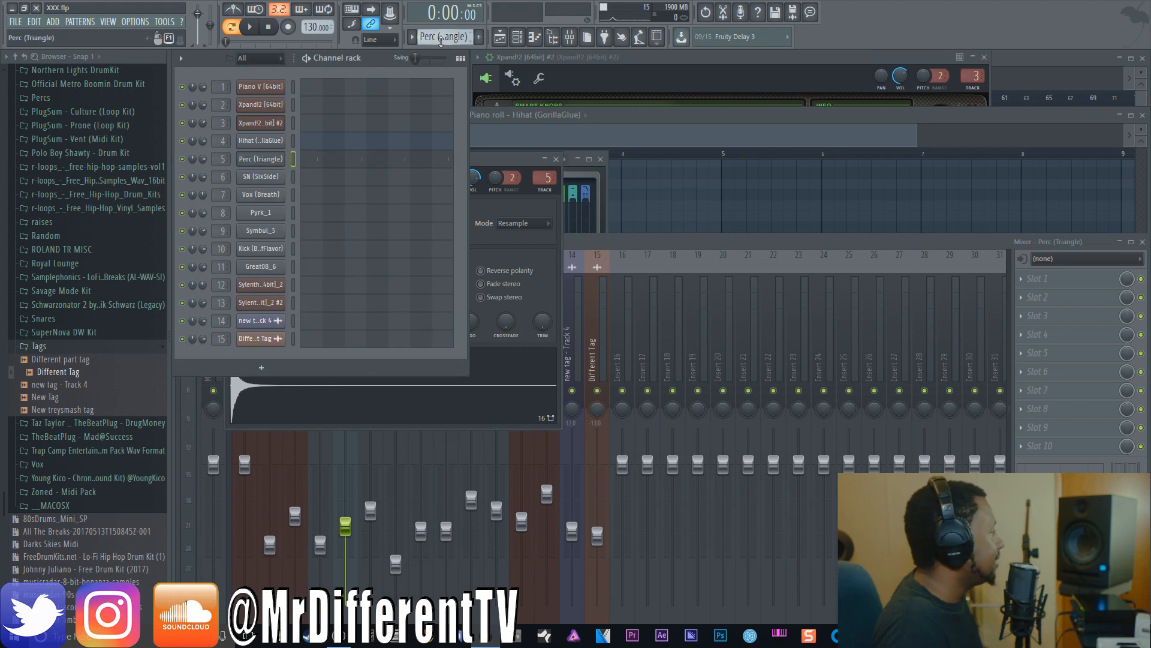
Switch to the SN (SixSide) pattern, open its sample and examine the ValhallaVintageVerb settings on its mixer track
{"action": "scroll", "coordinate": [442, 40], "scroll_direction": "down", "scroll_amount": 1}
{"action": "left_click", "coordinate": [260, 176]}
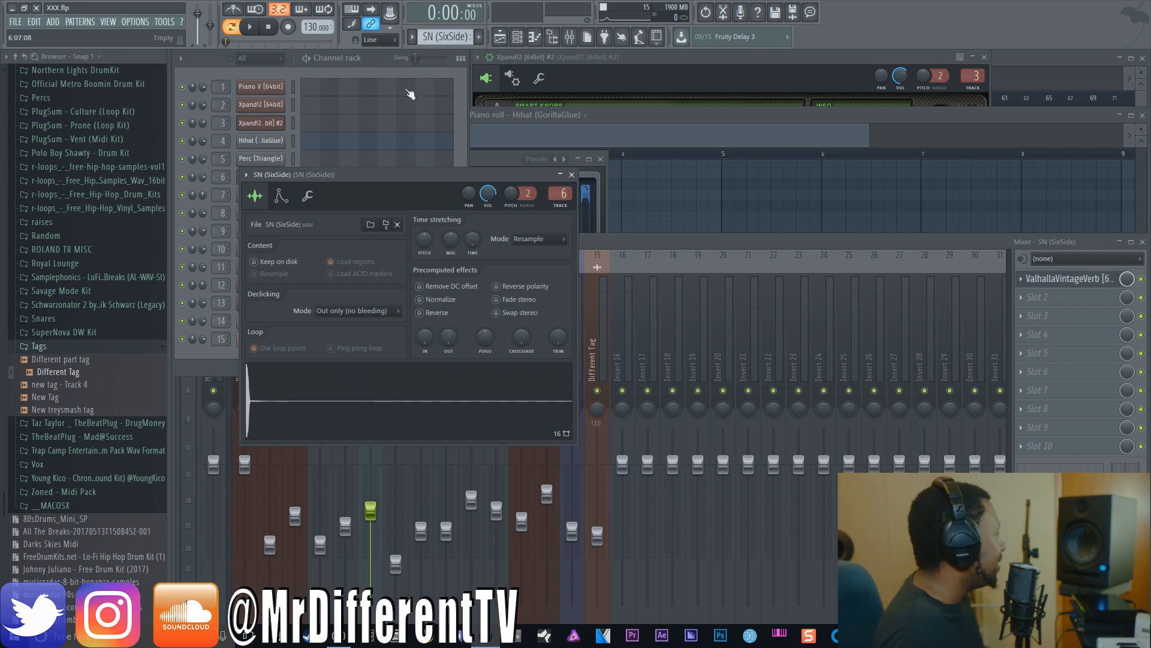
{"action": "left_click", "coordinate": [1060, 280]}
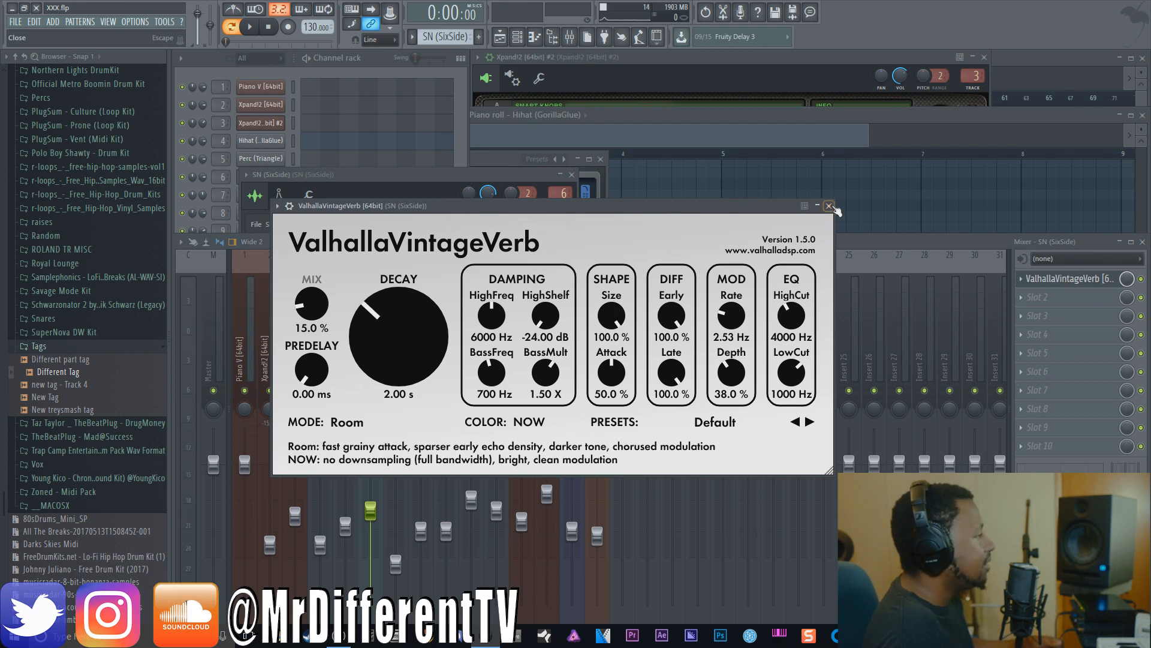
{"action": "left_click", "coordinate": [829, 206]}
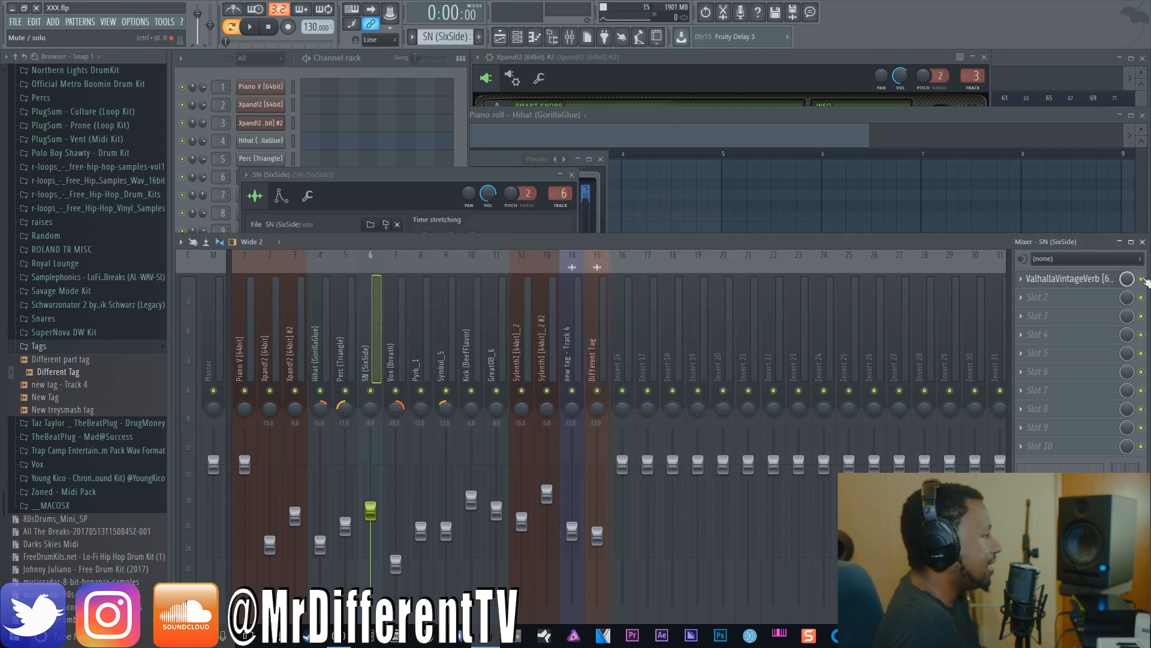
Audition the SN (SixSide) sample with ValhallaVintageVerb bypassed and again with it enabled
{"action": "left_click", "coordinate": [455, 176]}
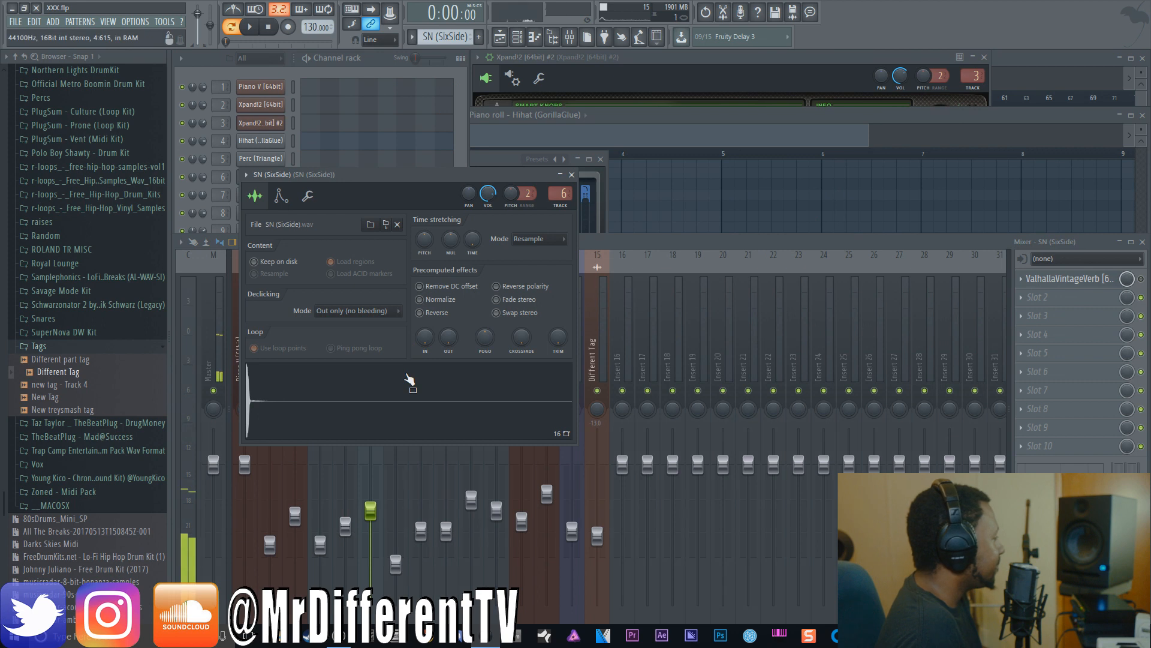
{"action": "left_click", "coordinate": [1141, 278]}
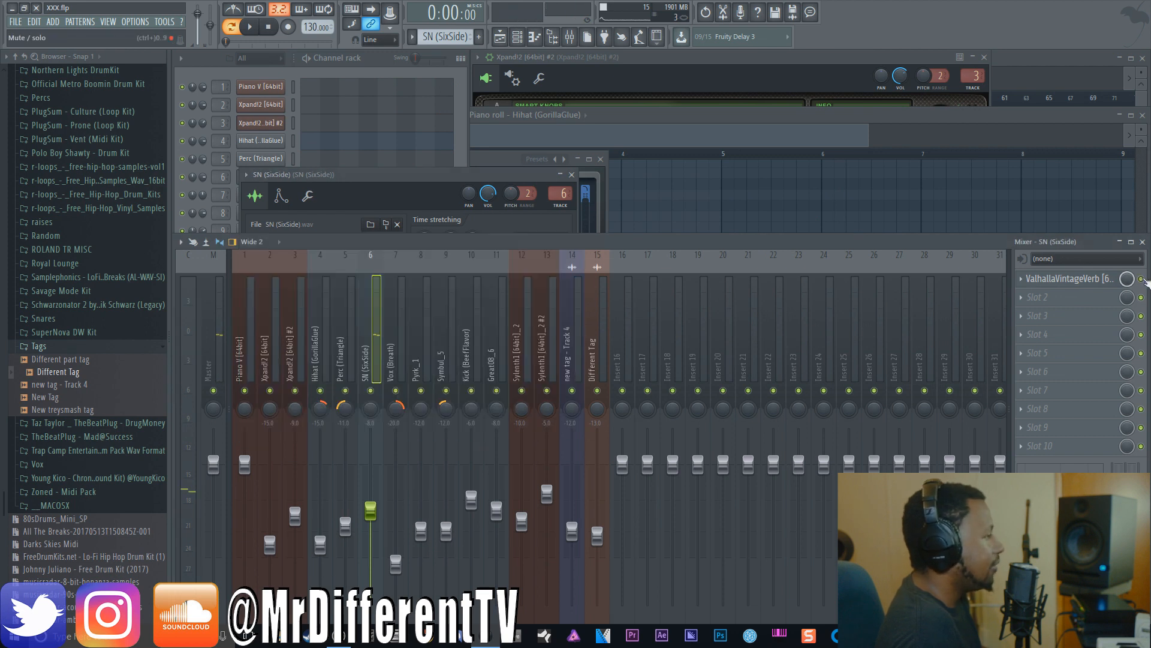
{"action": "left_click", "coordinate": [429, 200]}
{"action": "left_click", "coordinate": [458, 145]}
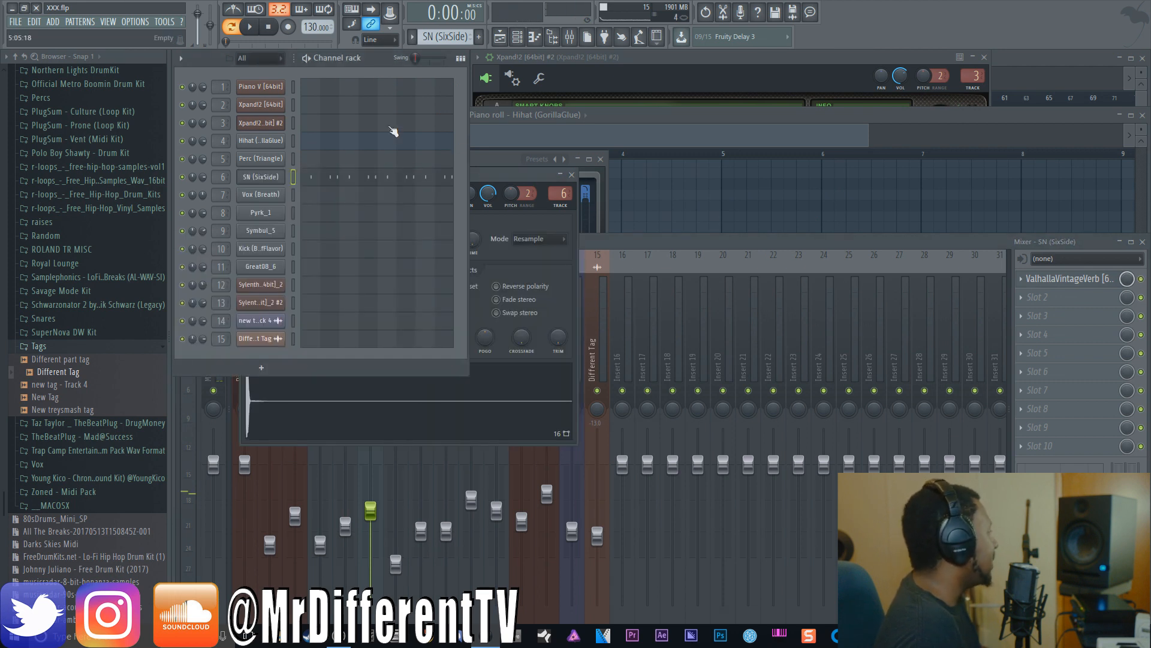
Go through the Vox (Breath), Pyrk_1 and Symbol_5 patterns, opening and auditioning the sample of each
{"action": "left_click", "coordinate": [275, 196]}
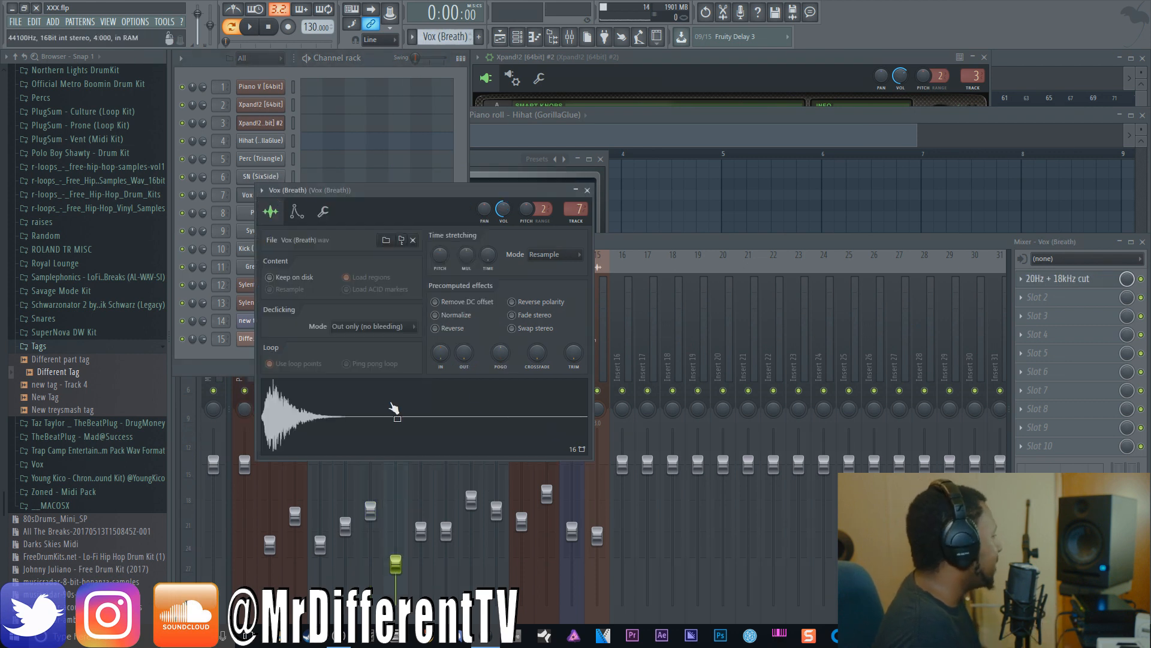
{"action": "left_click", "coordinate": [458, 119]}
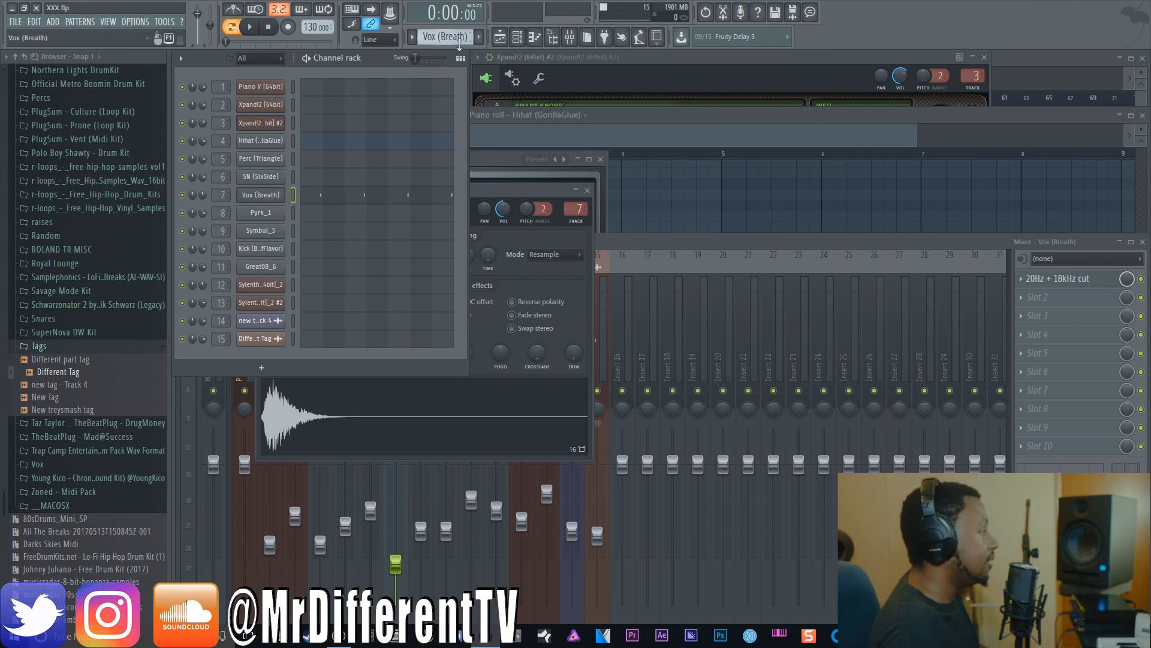
{"action": "scroll", "coordinate": [459, 37], "scroll_direction": "down", "scroll_amount": 1}
{"action": "left_click", "coordinate": [275, 218]}
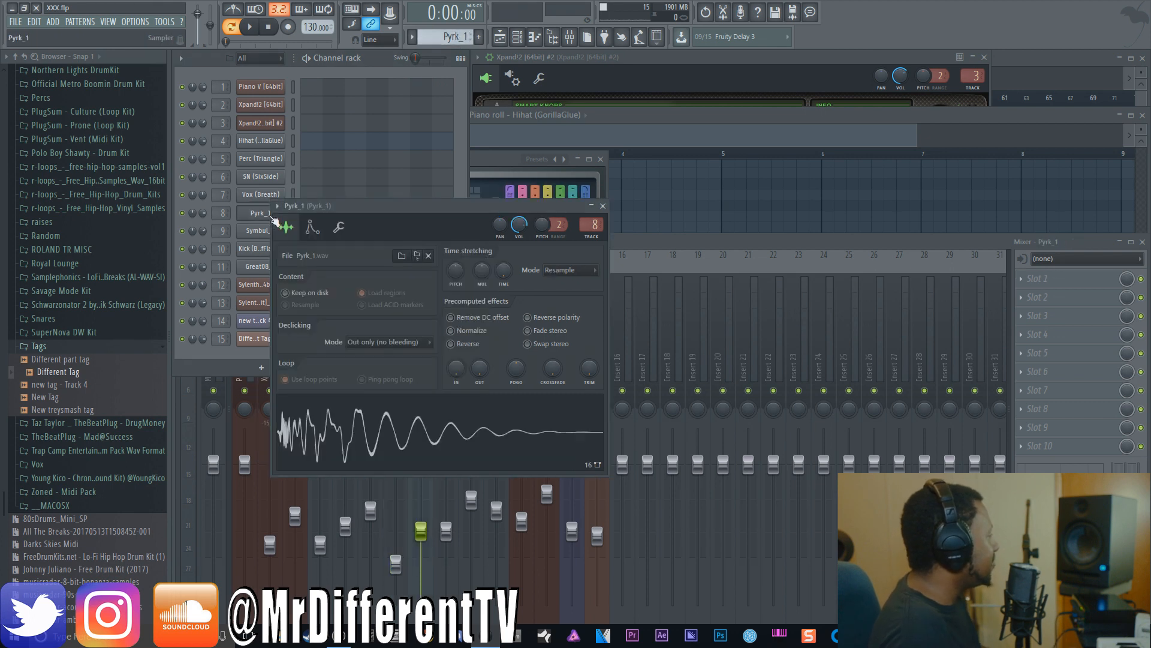
{"action": "left_click", "coordinate": [415, 420]}
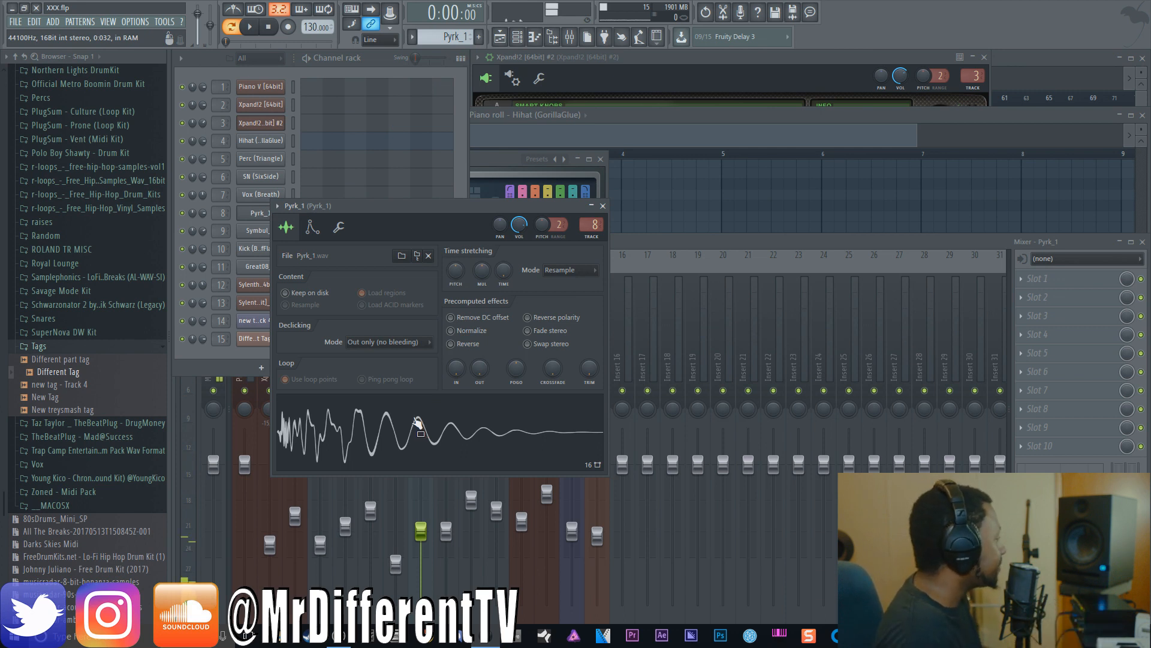
{"action": "left_click", "coordinate": [466, 121]}
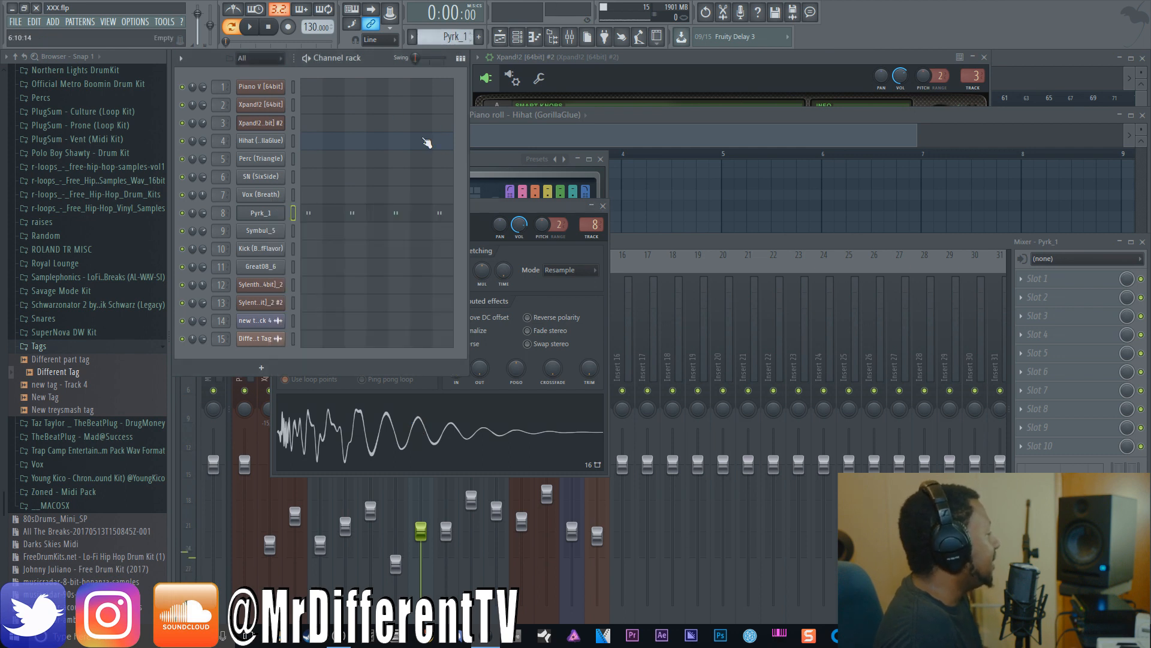
{"action": "key", "text": "space"}
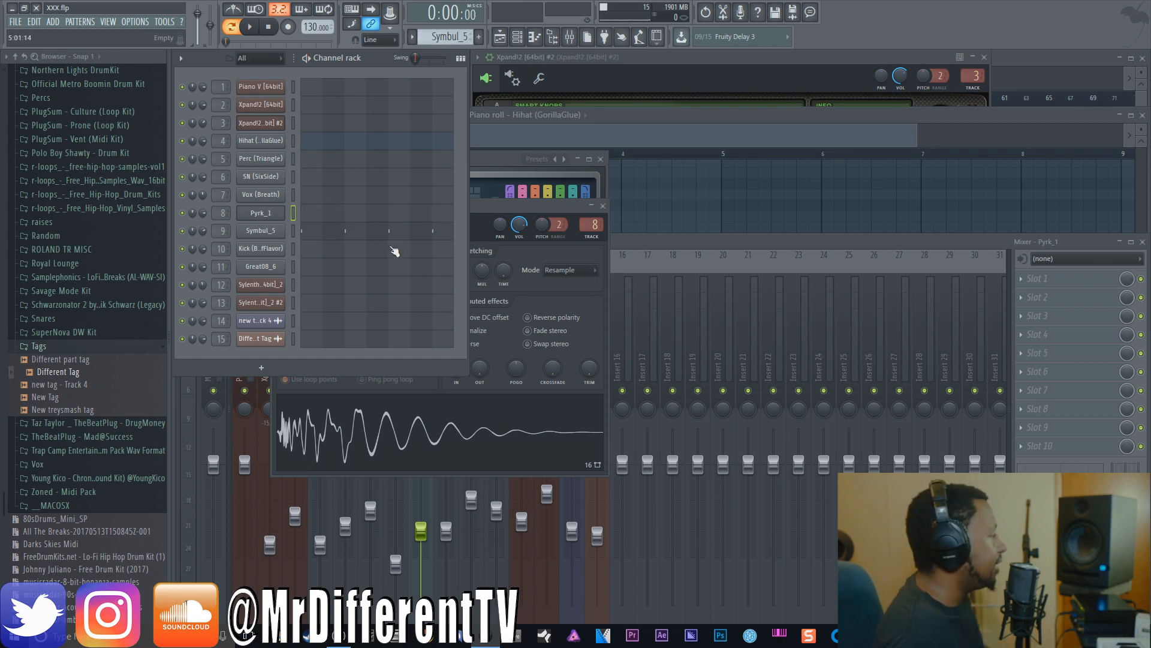
{"action": "left_click", "coordinate": [264, 231]}
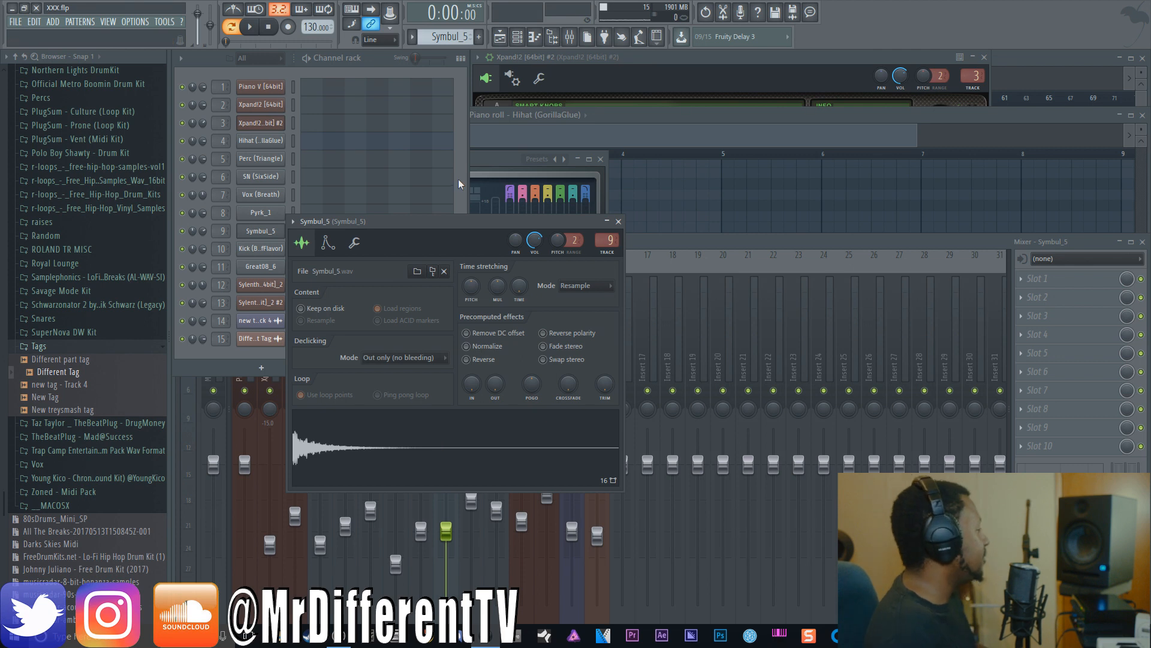
{"action": "left_click", "coordinate": [466, 104]}
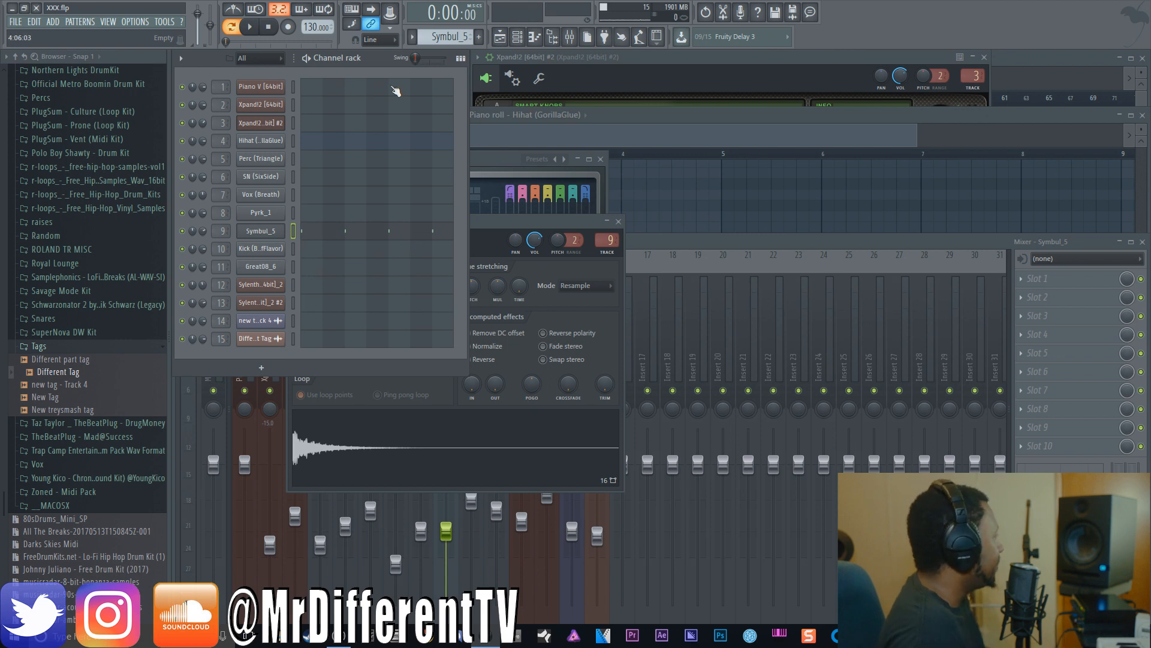
Switch to Pattern 1, leave only the channels from Hihat (GorillaGlue) to Symbol_5 unmuted and play them together
{"action": "scroll", "coordinate": [450, 37], "scroll_direction": "up", "scroll_amount": 9}
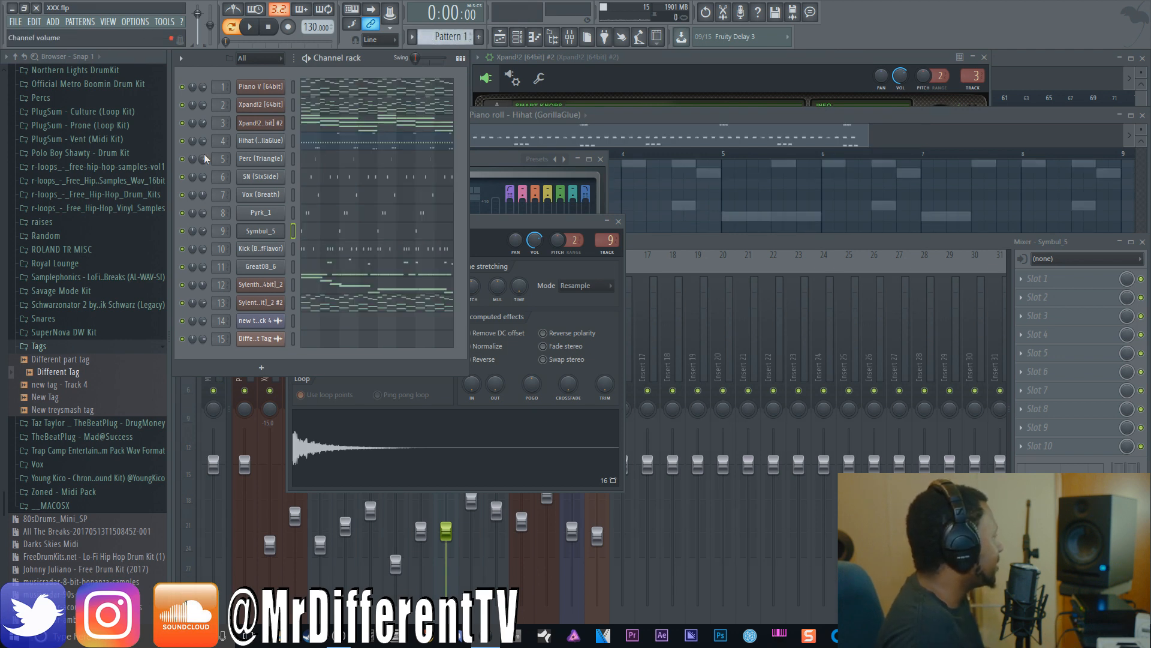
{"action": "right_click", "coordinate": [181, 140]}
{"action": "left_click", "coordinate": [187, 147]}
{"action": "left_click", "coordinate": [183, 160]}
{"action": "left_click", "coordinate": [183, 180]}
{"action": "left_click", "coordinate": [184, 198]}
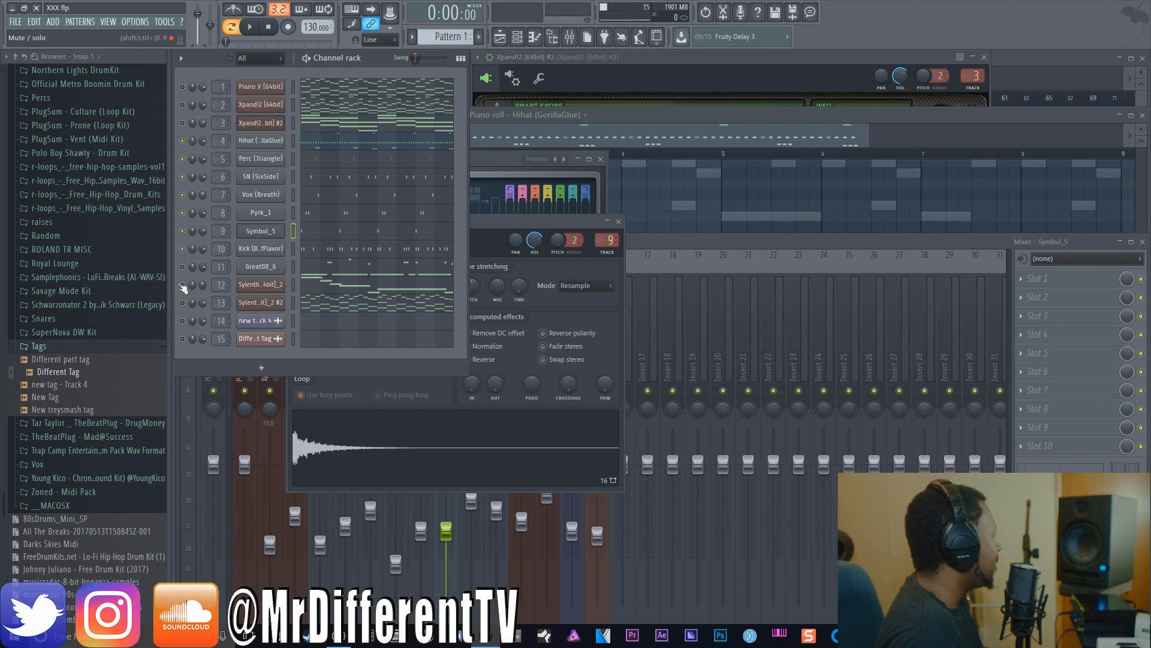
{"action": "key", "text": "space"}
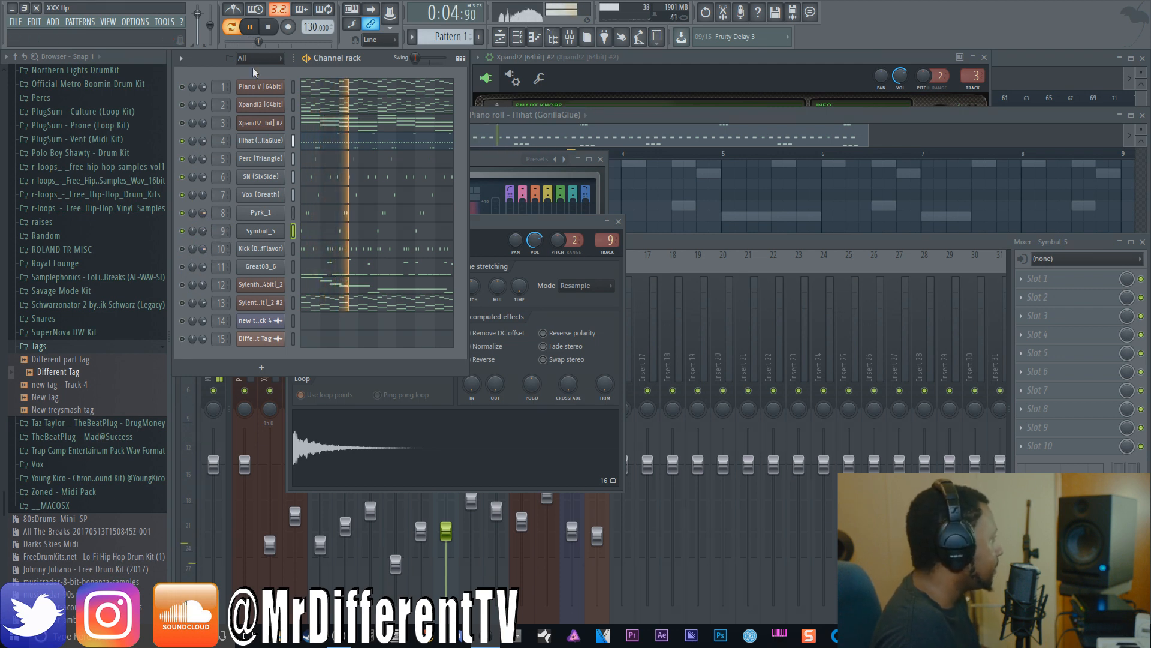
{"action": "left_click", "coordinate": [271, 29]}
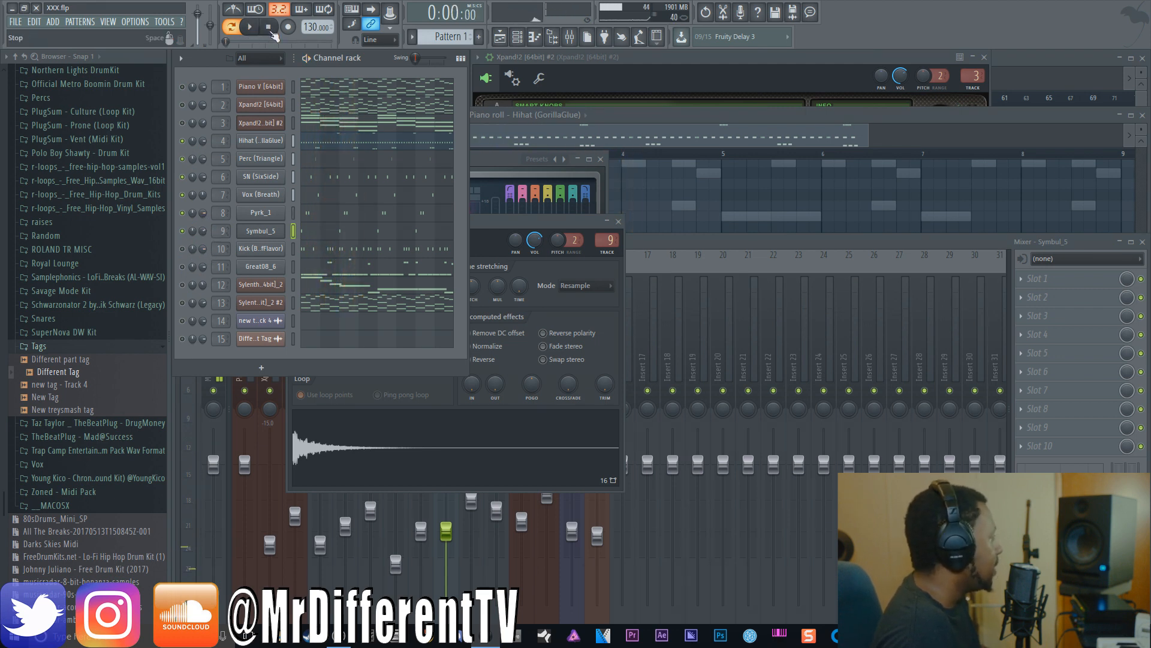
Open the Pyrk_1 notes of Pattern 1 in the piano roll and show their note panning values
{"action": "left_click", "coordinate": [348, 217]}
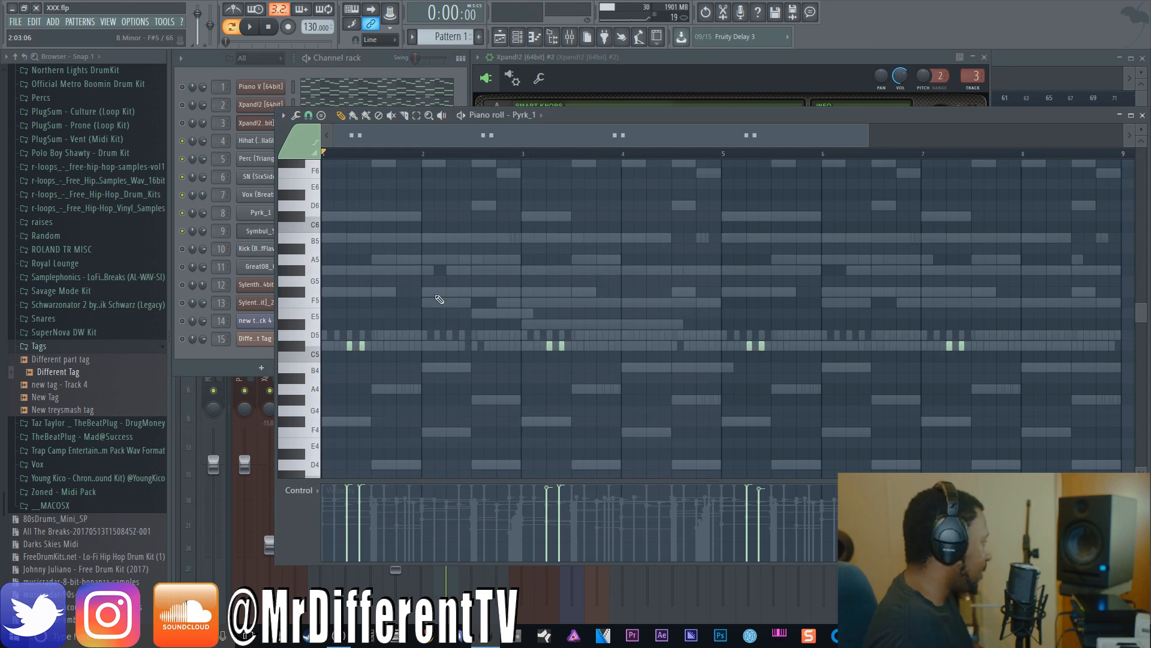
{"action": "left_click", "coordinate": [312, 486]}
{"action": "left_click", "coordinate": [311, 515]}
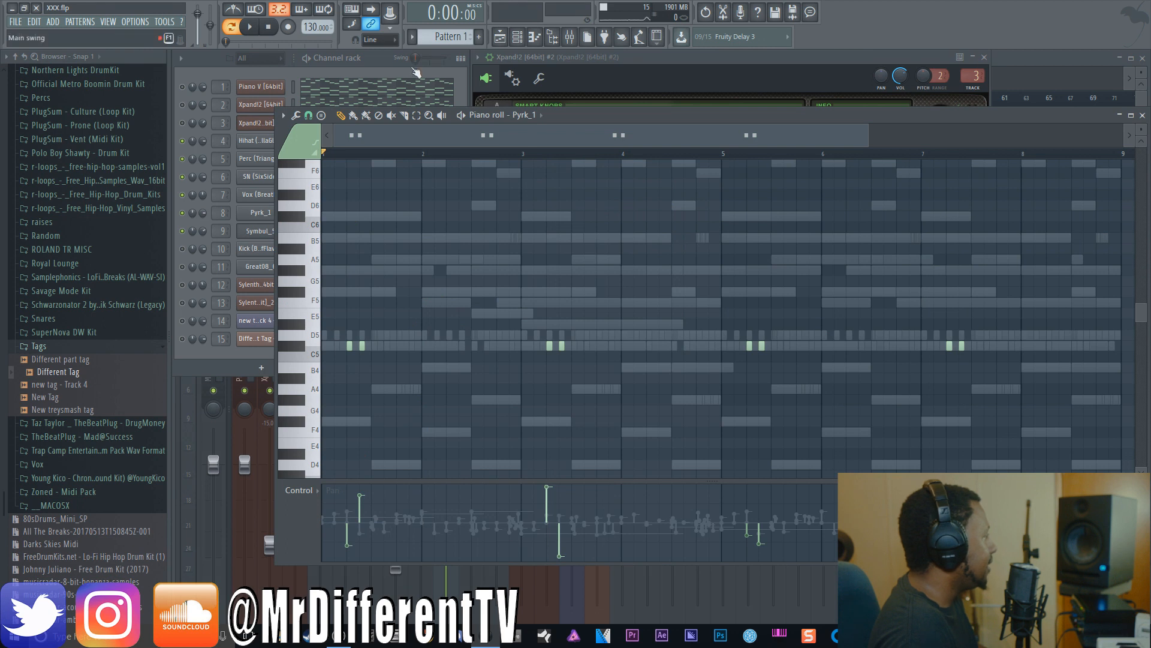
{"action": "left_click", "coordinate": [379, 63]}
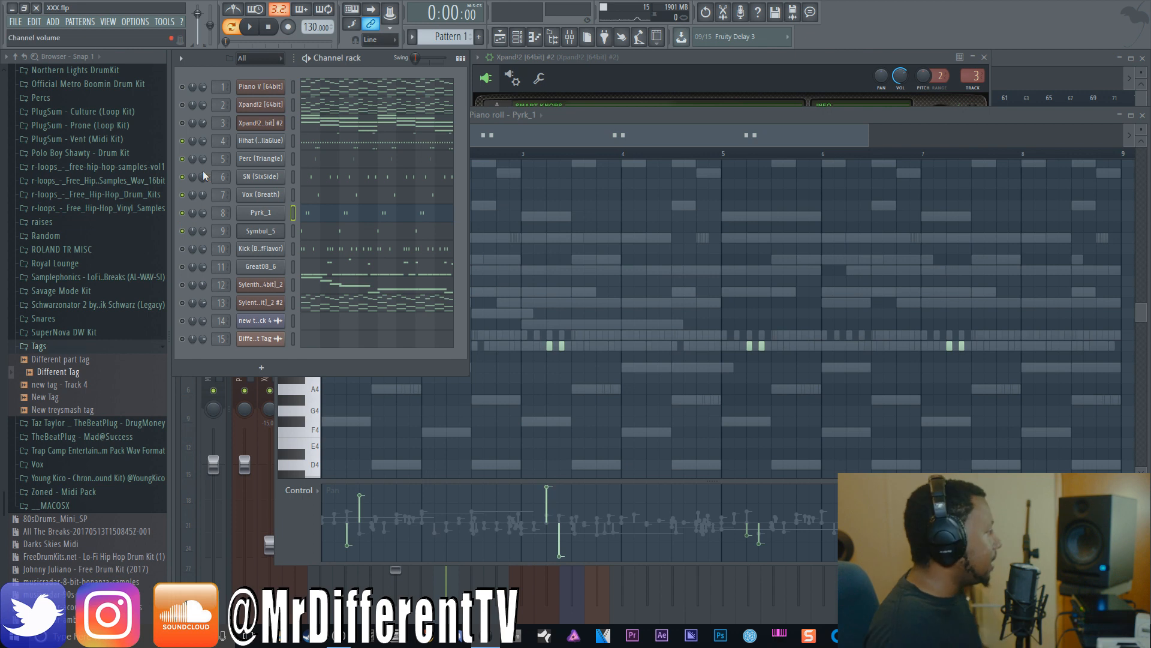
Solo the Kick (BeefFlavor) channel, open its sample and audition it
{"action": "right_click", "coordinate": [183, 249]}
{"action": "left_click", "coordinate": [191, 257]}
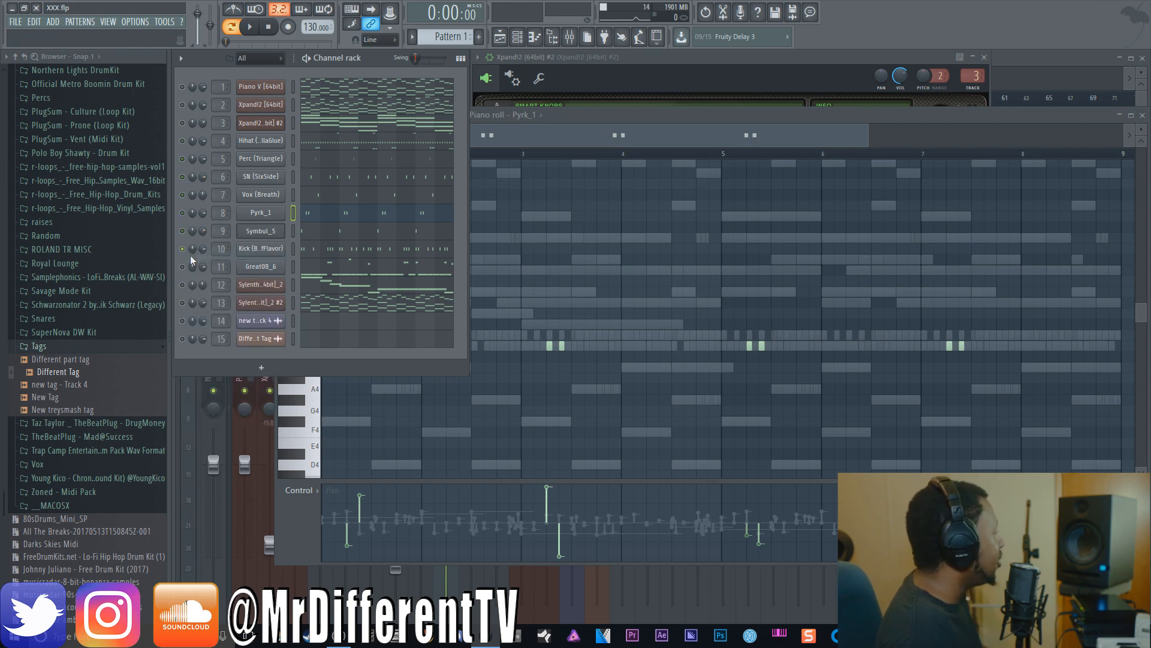
{"action": "left_click", "coordinate": [254, 252]}
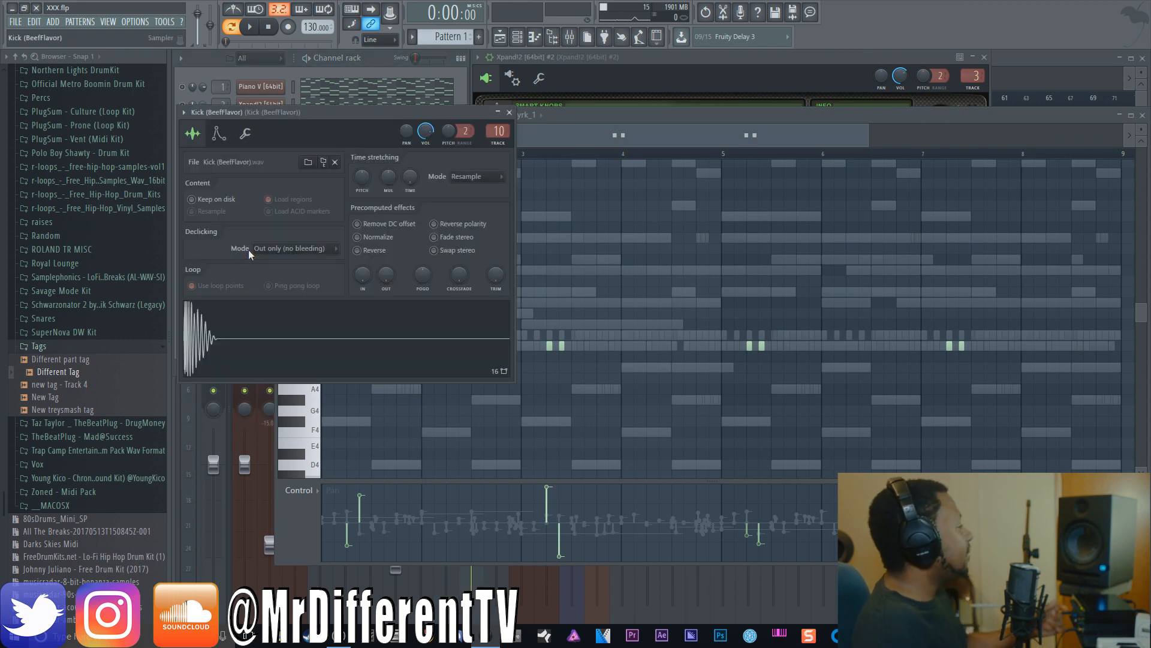
{"action": "left_click", "coordinate": [326, 324]}
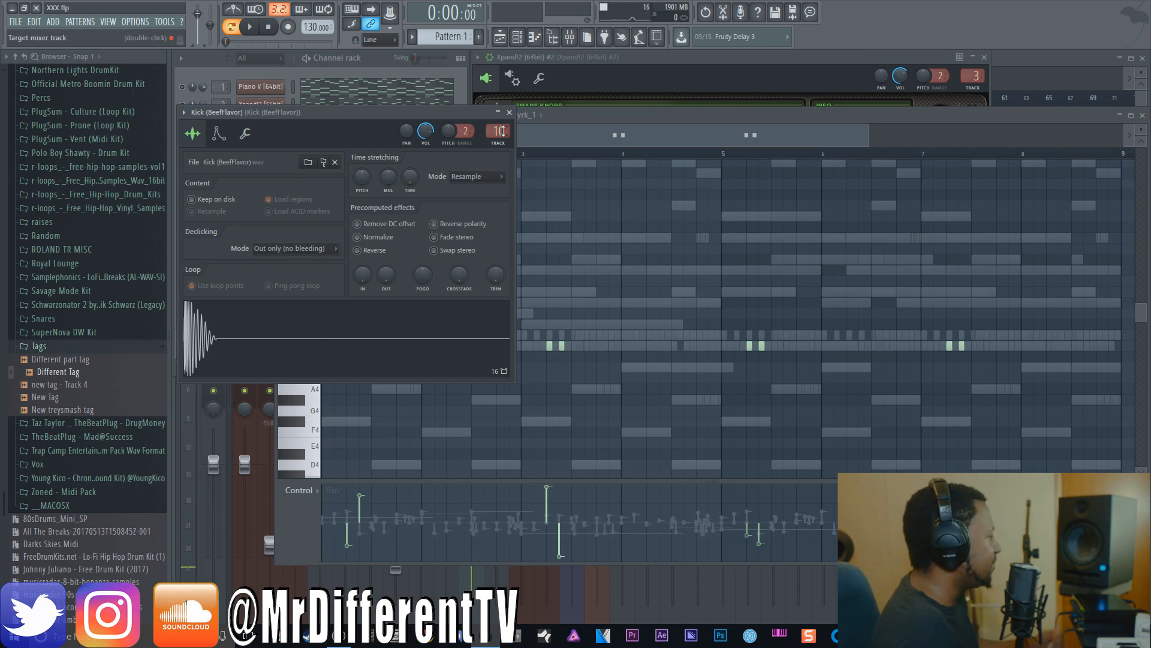
Examine the 20Hz + 18kHz cut EQ on the Kick (BeefFlavor) mixer track and toggle it to compare the sound
{"action": "double_click", "coordinate": [502, 131]}
{"action": "left_click", "coordinate": [1102, 279]}
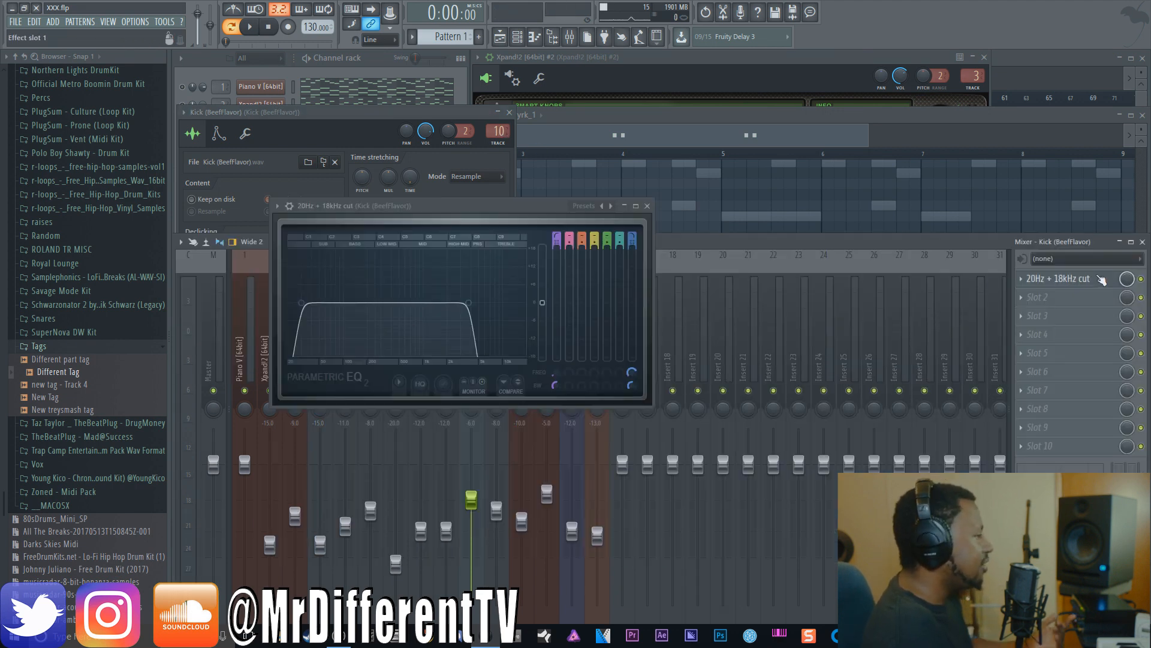
{"action": "left_click", "coordinate": [1141, 279]}
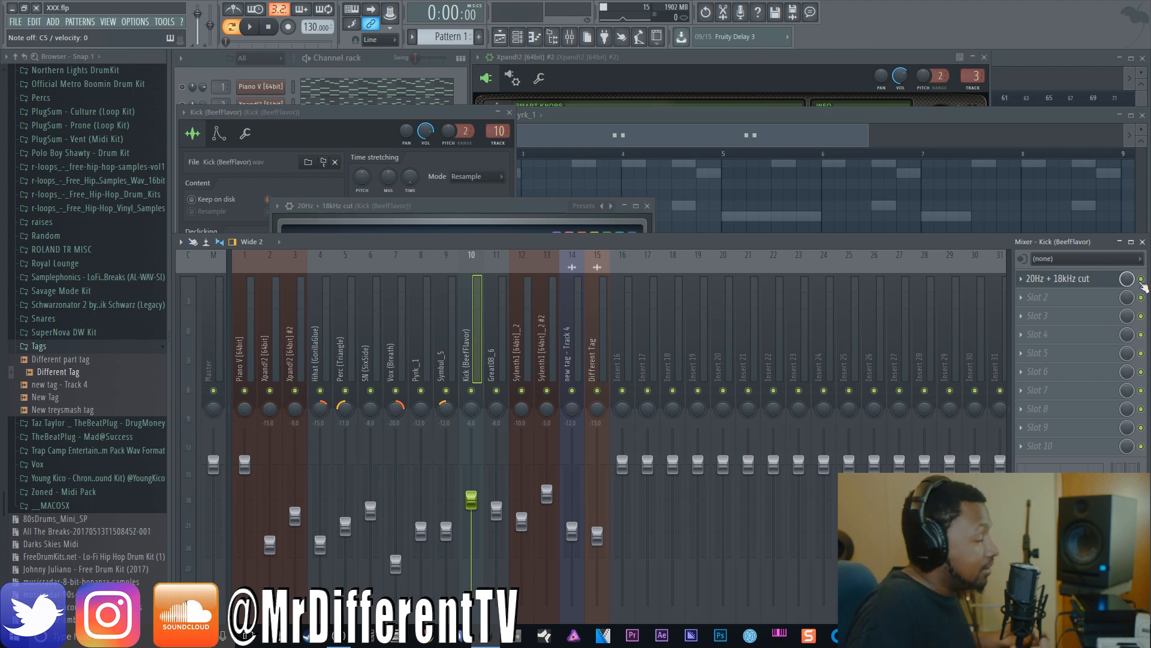
Solo the Great08_6 channel, open its sample settings and place the window beside the channel rack
{"action": "left_click", "coordinate": [383, 63]}
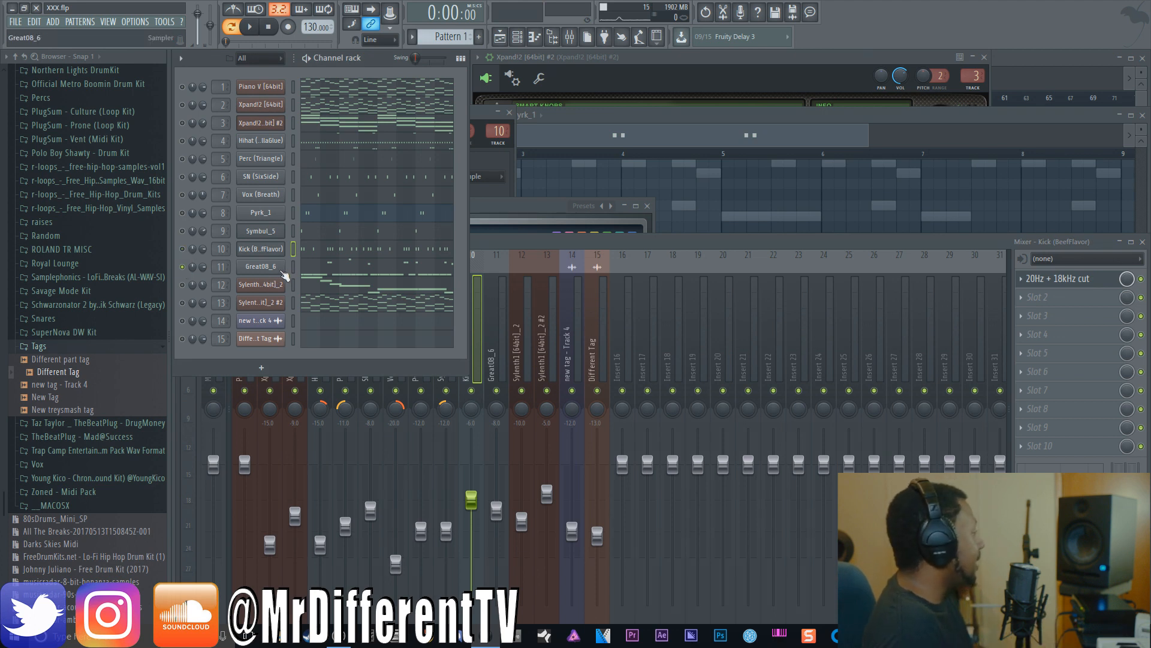
{"action": "left_click", "coordinate": [262, 266]}
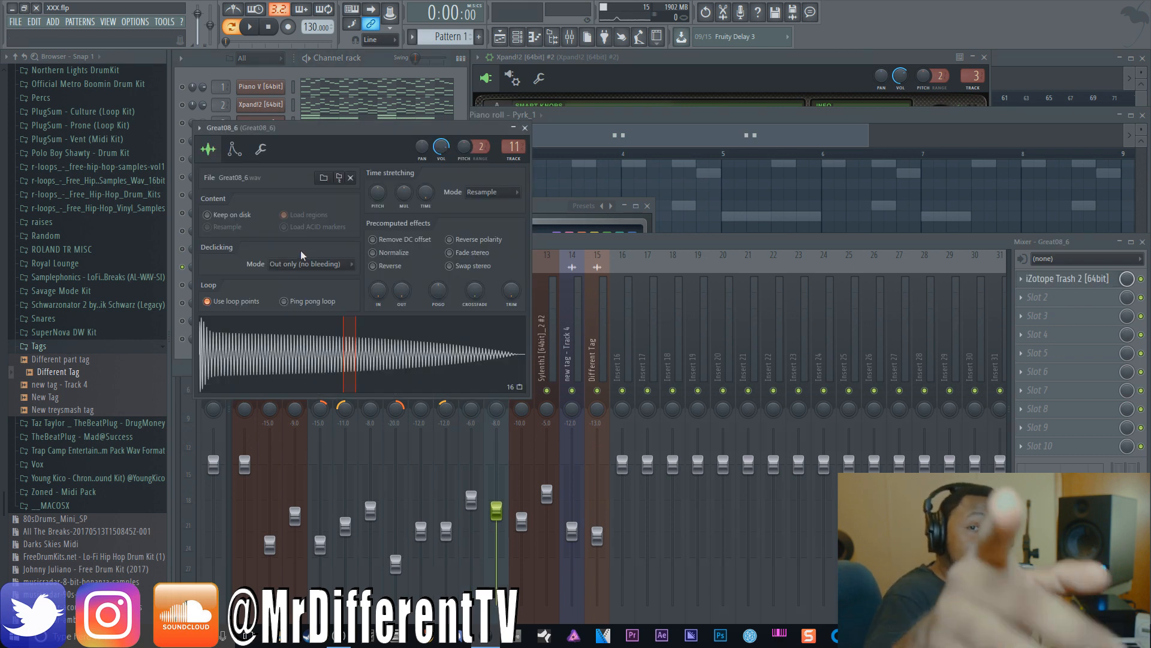
{"action": "left_click_drag", "start_coordinate": [339, 143], "coordinate": [615, 66]}
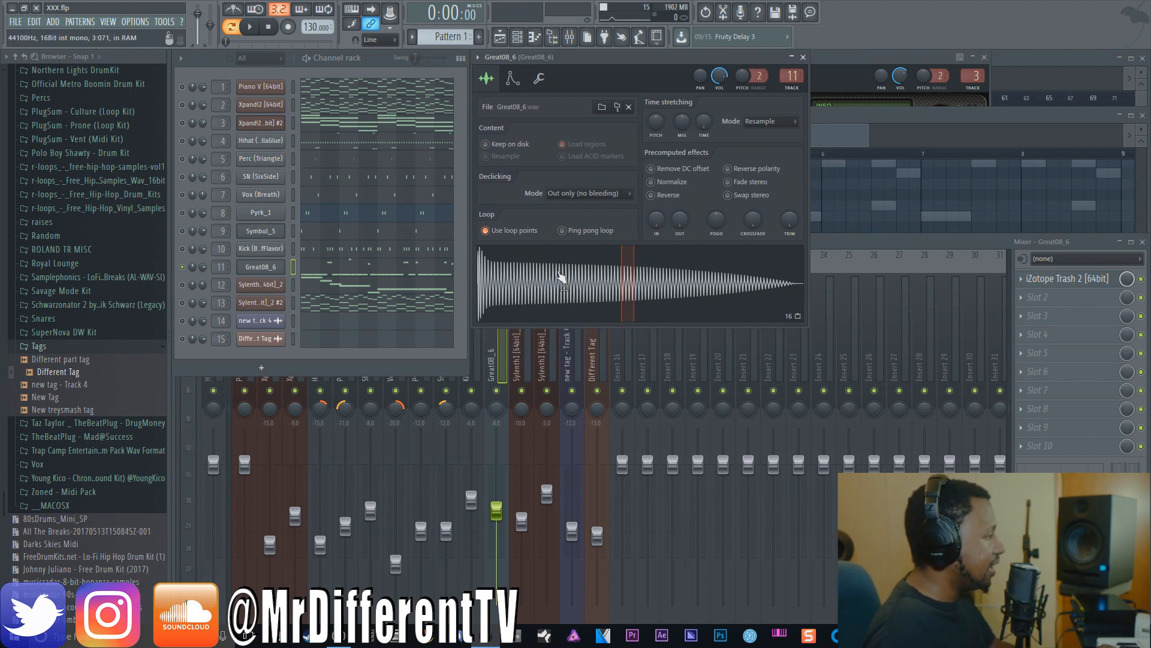
Open iZotope Trash 2 on the Great08_6 mixer track, nudge its overall mix slightly toward dry and close it
{"action": "left_click", "coordinate": [1141, 282]}
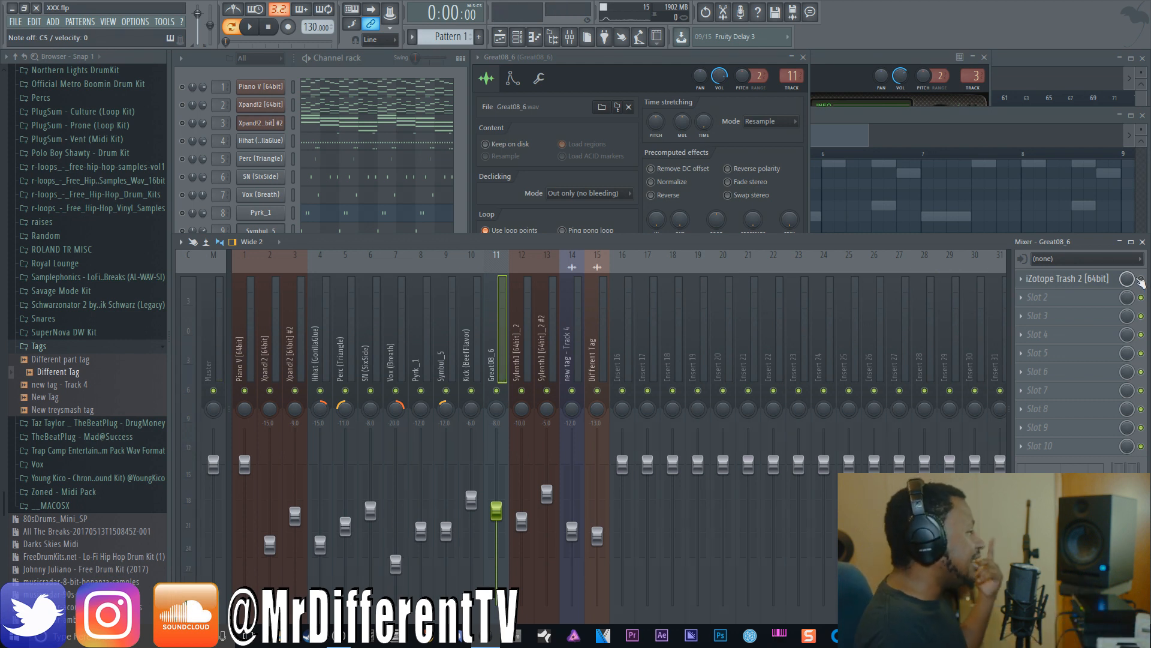
{"action": "left_click", "coordinate": [1106, 286]}
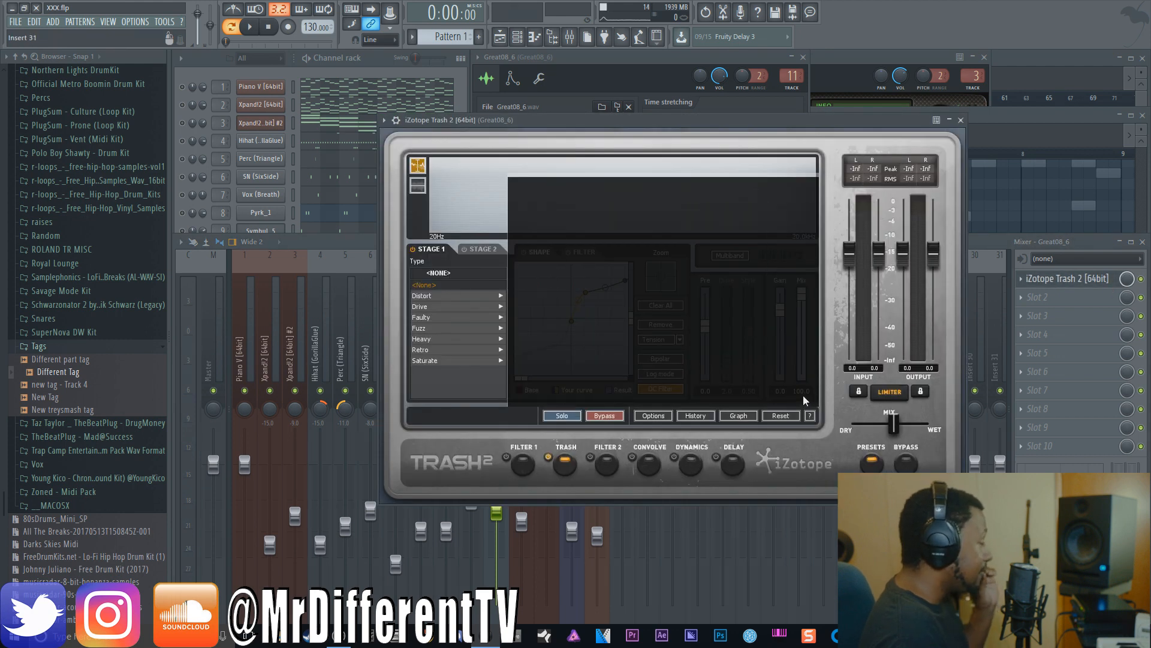
{"action": "left_click", "coordinate": [803, 396]}
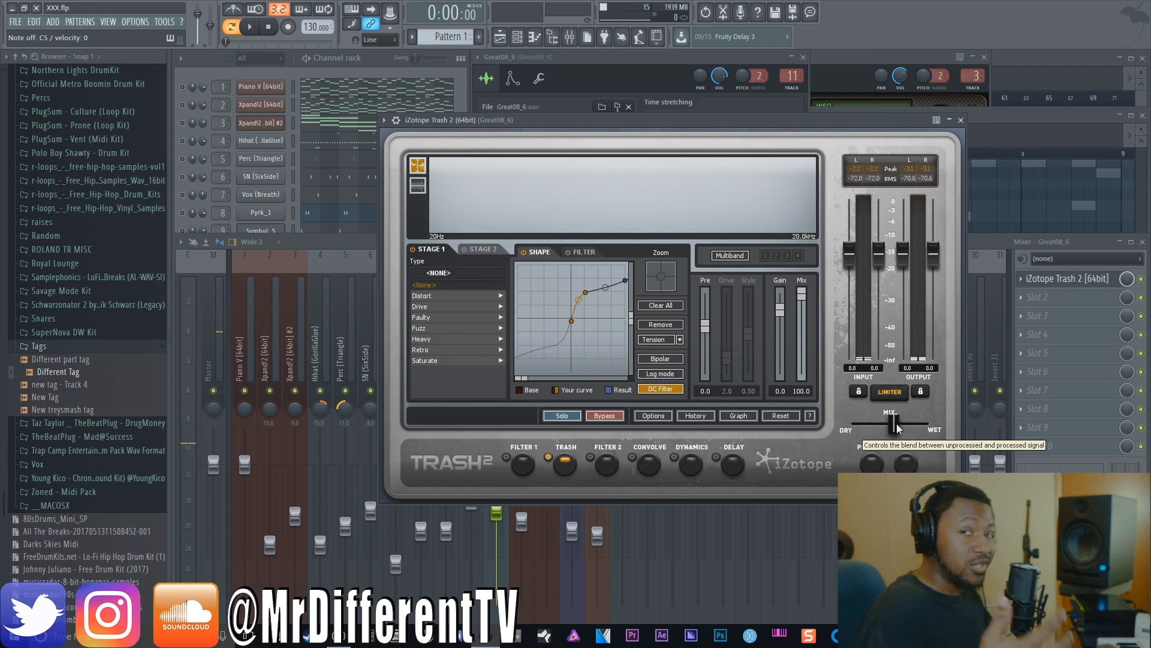
{"action": "mouse_move", "coordinate": [897, 424]}
{"action": "left_mouse_down"}
{"action": "mouse_move", "coordinate": [962, 422]}
{"action": "mouse_move", "coordinate": [890, 426]}
{"action": "left_mouse_up"}
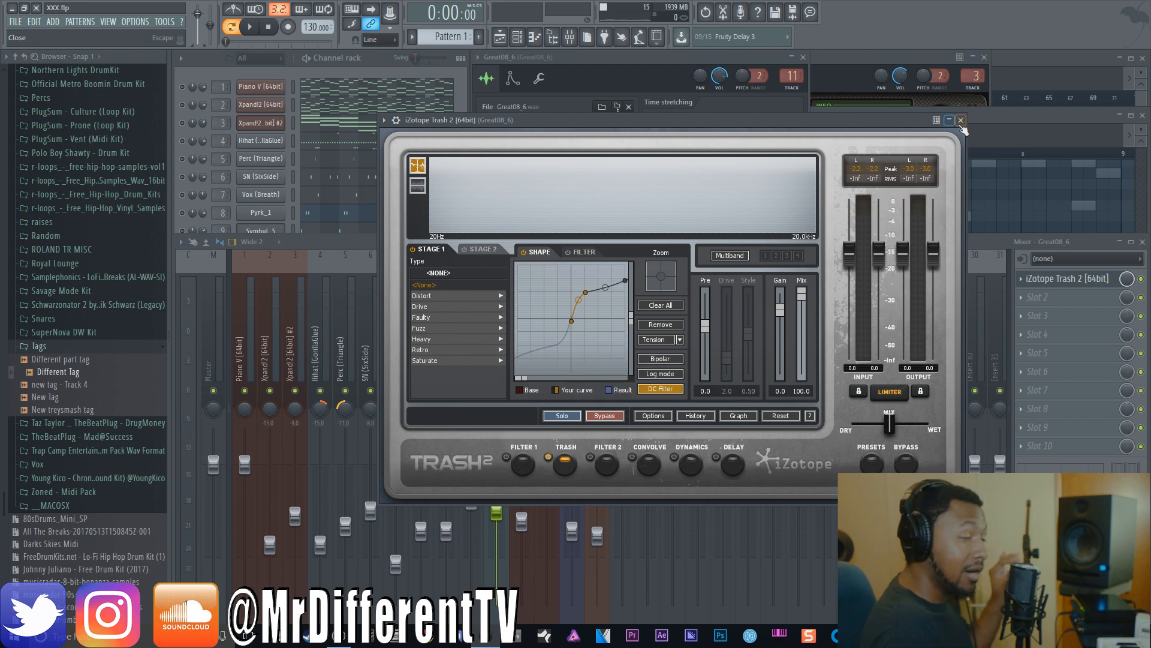
{"action": "left_click", "coordinate": [961, 120]}
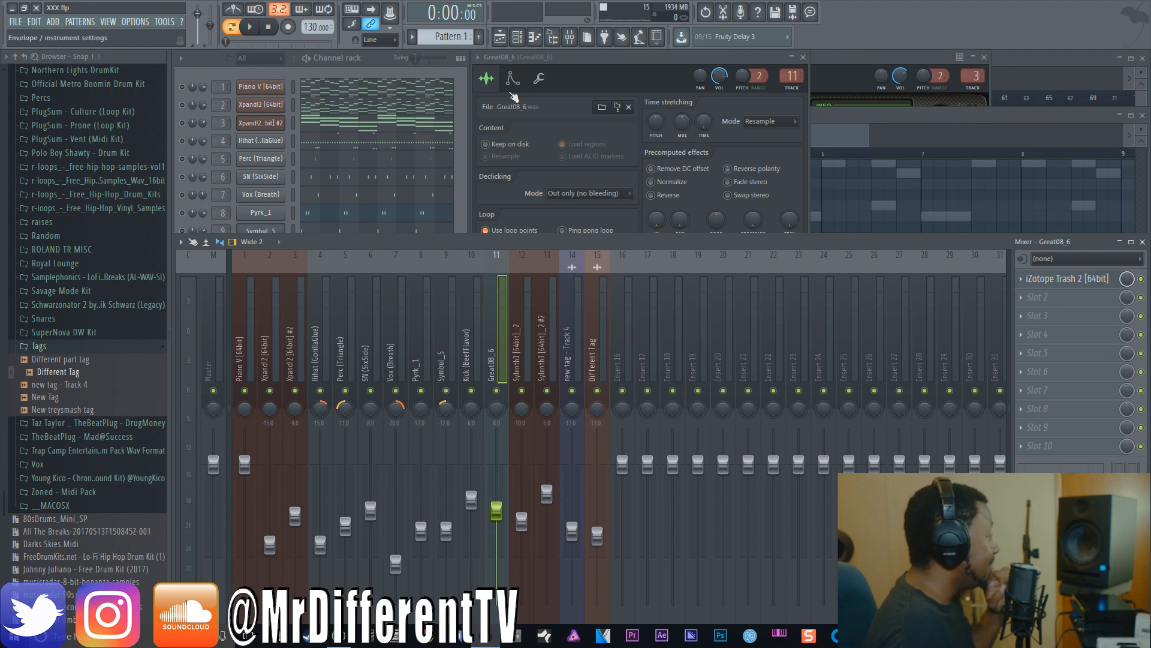
Unmute the hi-hat through kick channels alongside Great08_6 and open the Great08_6 notes in the piano roll
{"action": "left_click", "coordinate": [348, 64]}
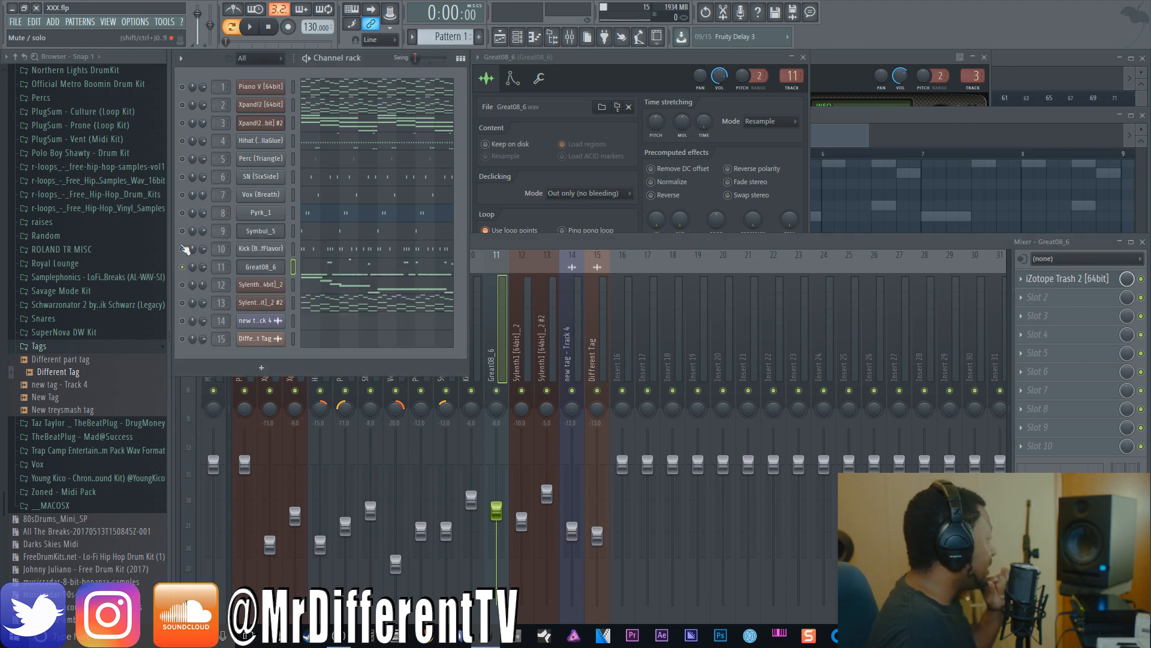
{"action": "left_click", "coordinate": [183, 159]}
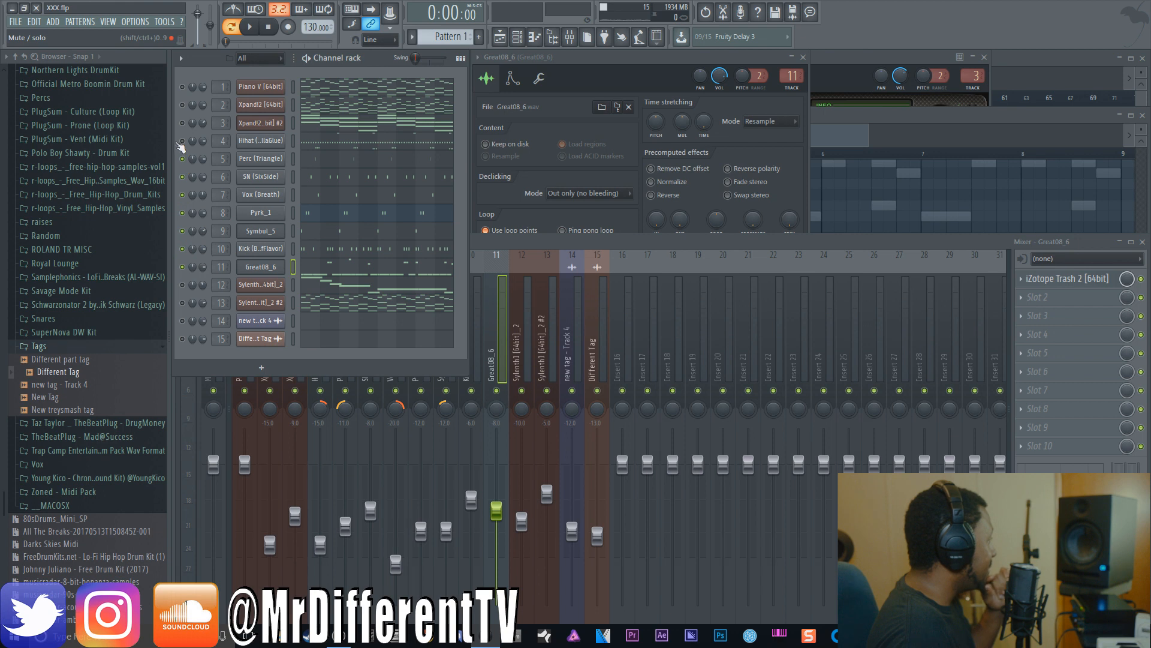
{"action": "left_click", "coordinate": [338, 275]}
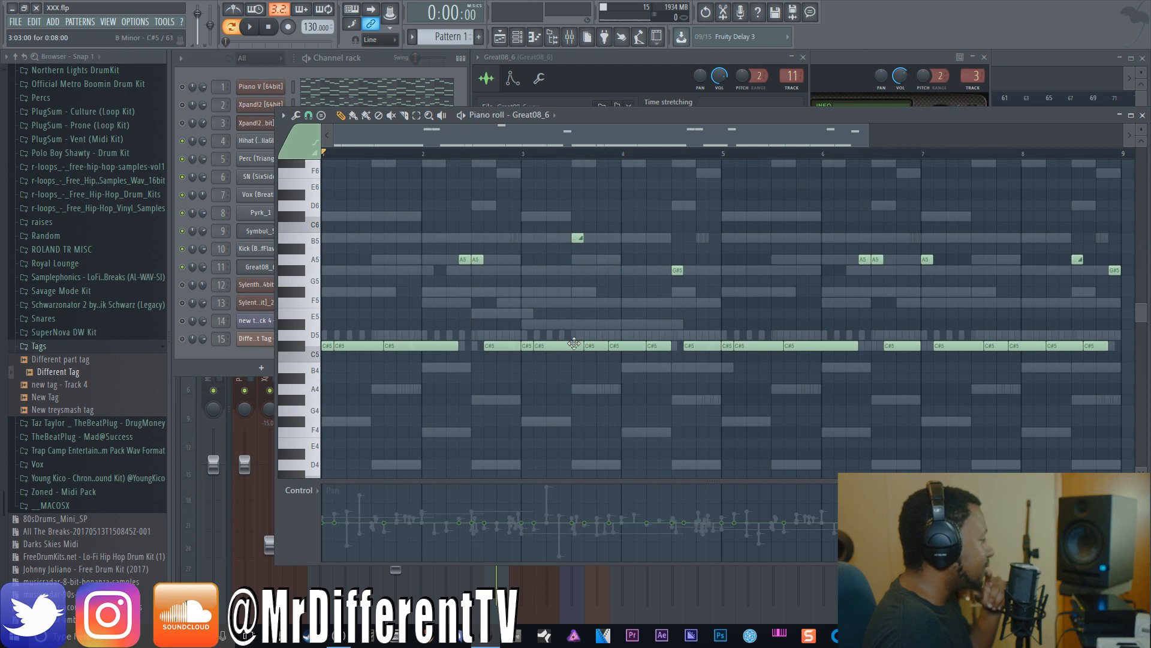
Inspect the slide setting of the B5 note in bar 3 of Great08_6 and audition the pattern with the drums
{"action": "double_click", "coordinate": [578, 238]}
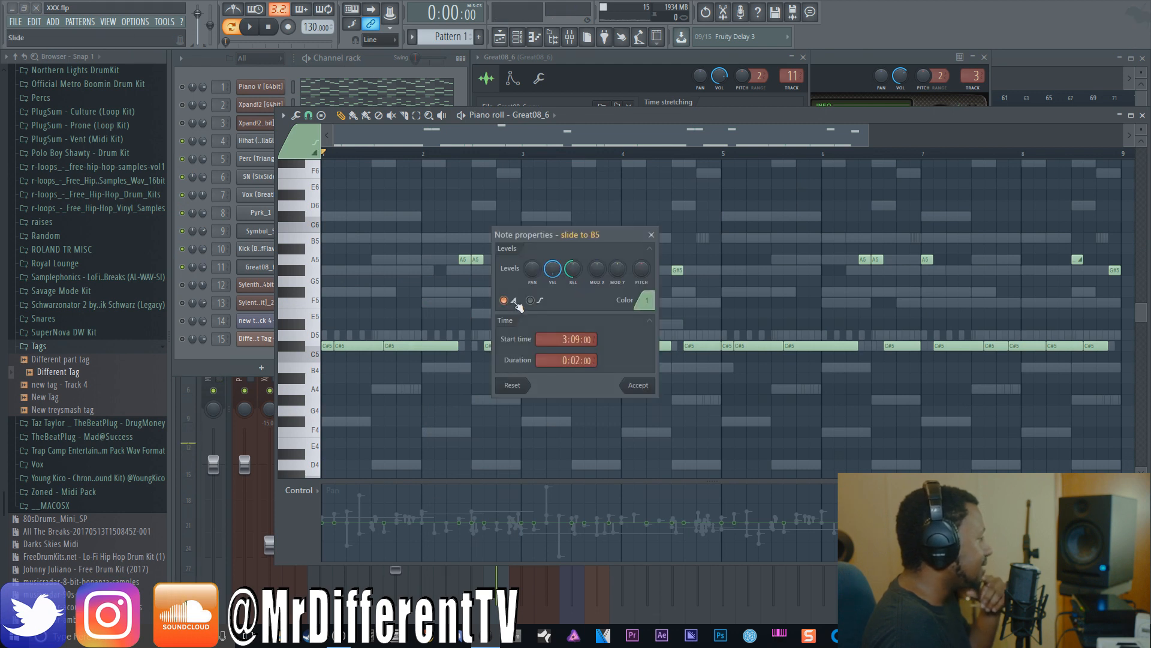
{"action": "left_click", "coordinate": [651, 235]}
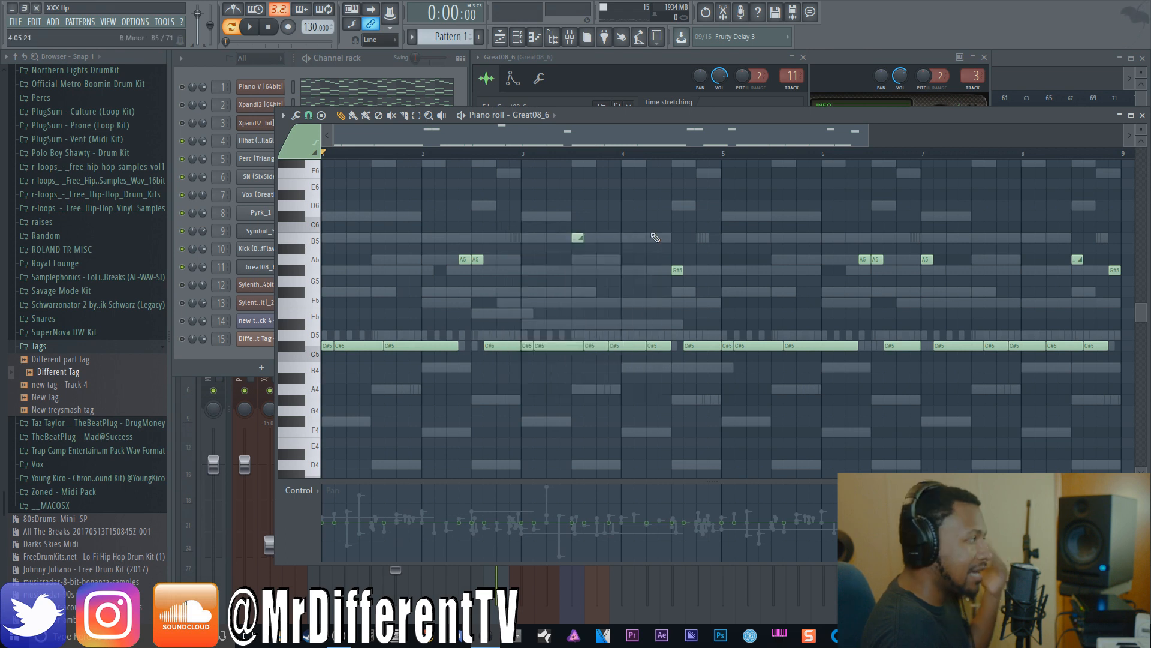
{"action": "left_click", "coordinate": [252, 30]}
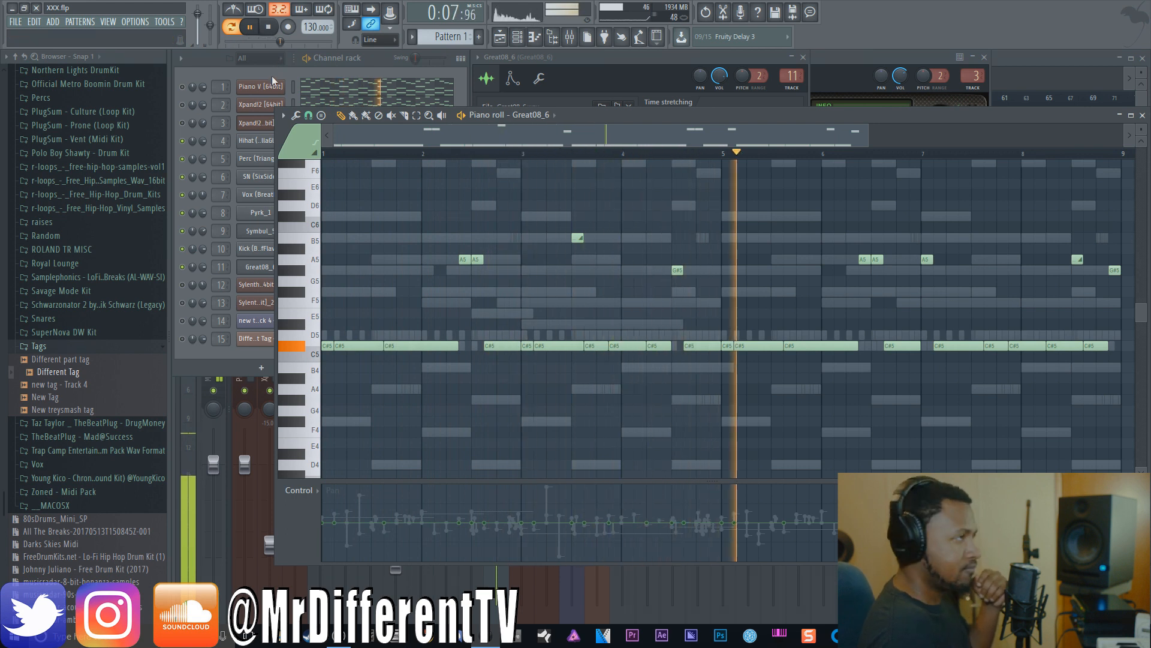
{"action": "left_click", "coordinate": [273, 35]}
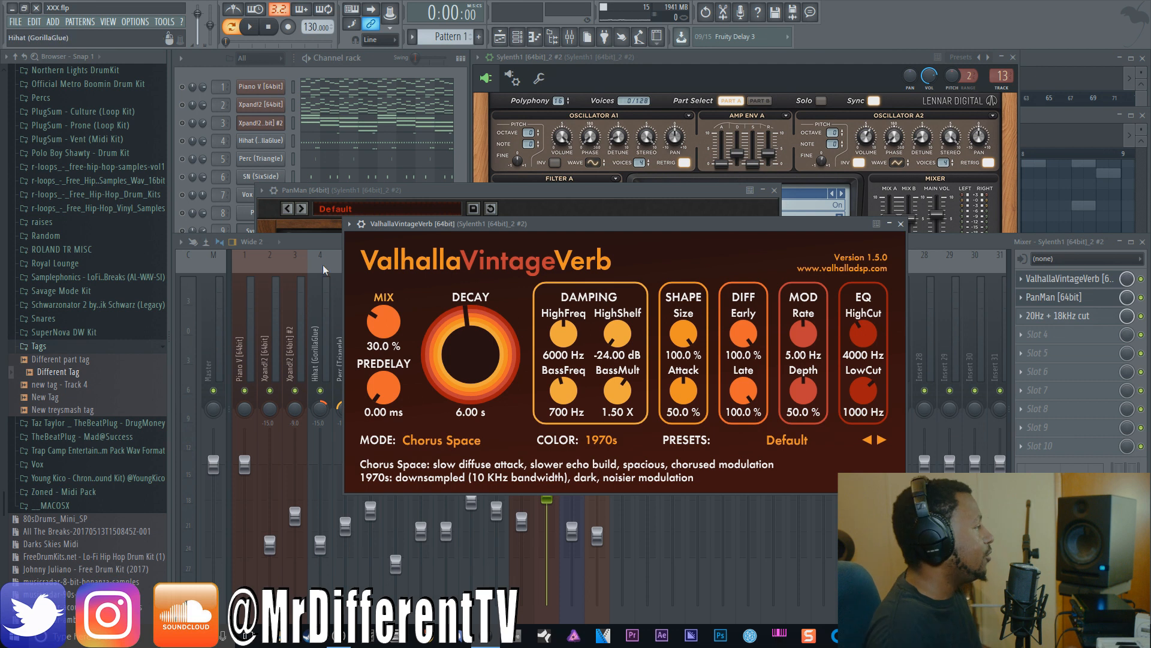
Solo the Sylenth1 [64bit]_2 channel, open its synth settings and audition its part
{"action": "left_click", "coordinate": [632, 66]}
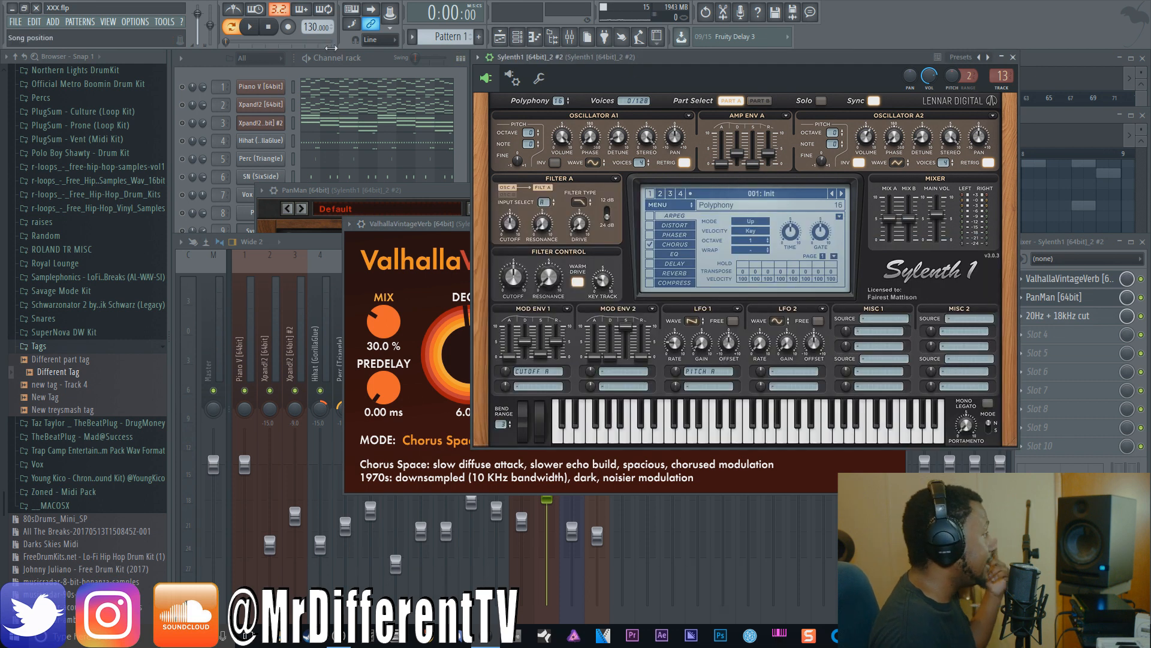
{"action": "left_click", "coordinate": [377, 70]}
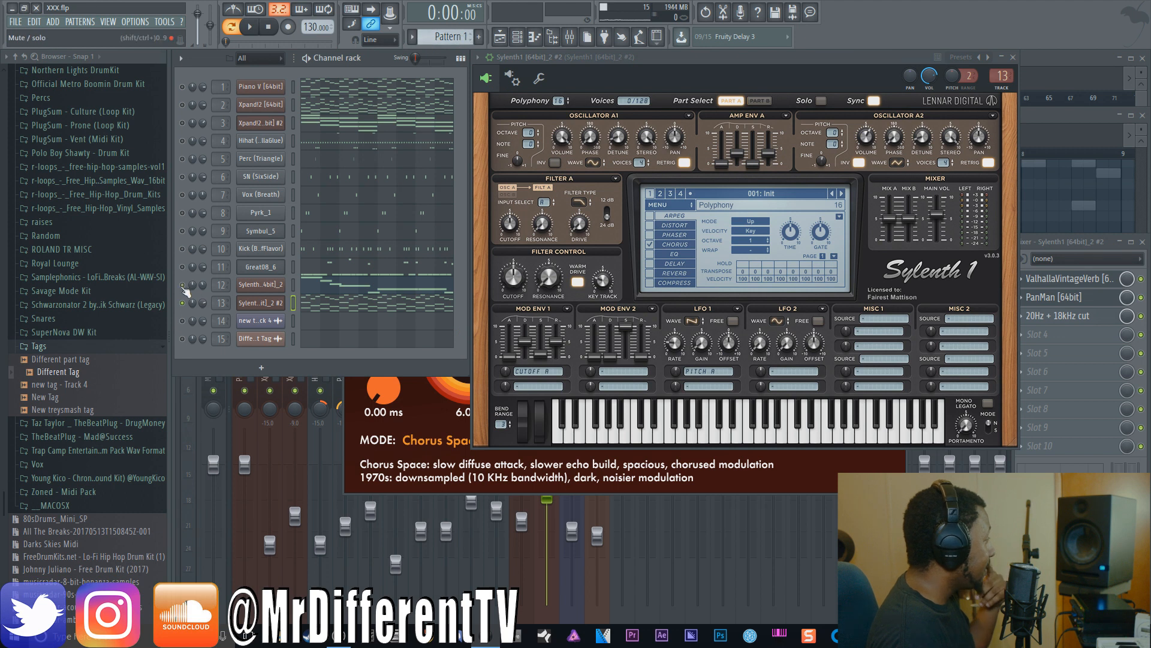
{"action": "left_click", "coordinate": [257, 286]}
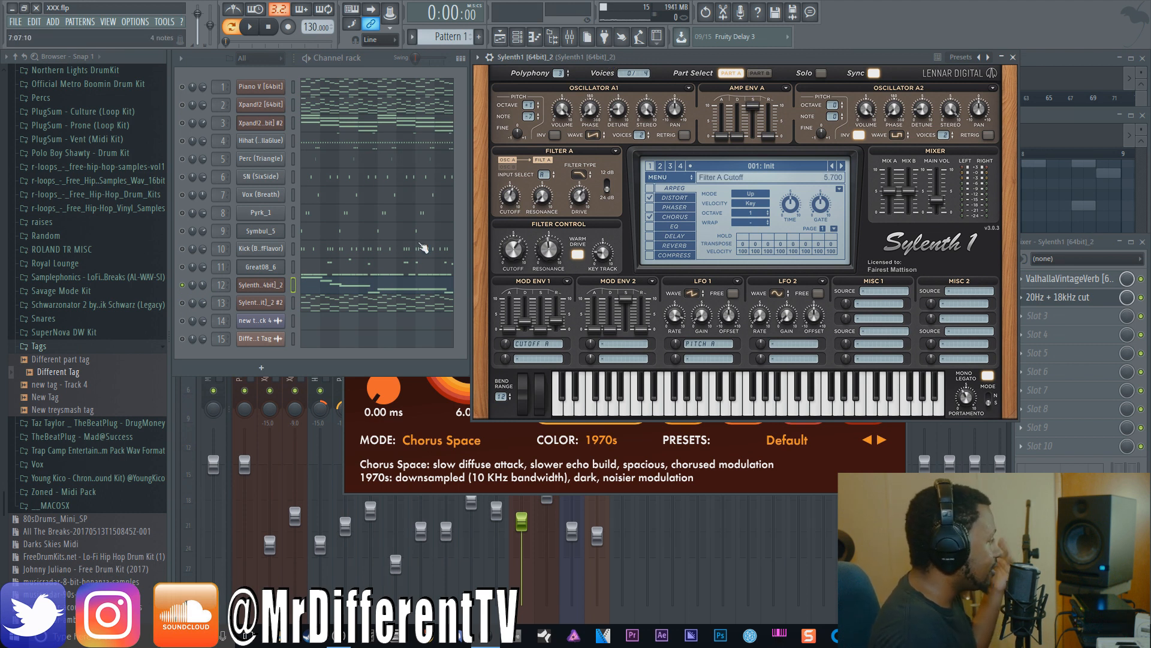
{"action": "left_click", "coordinate": [253, 29]}
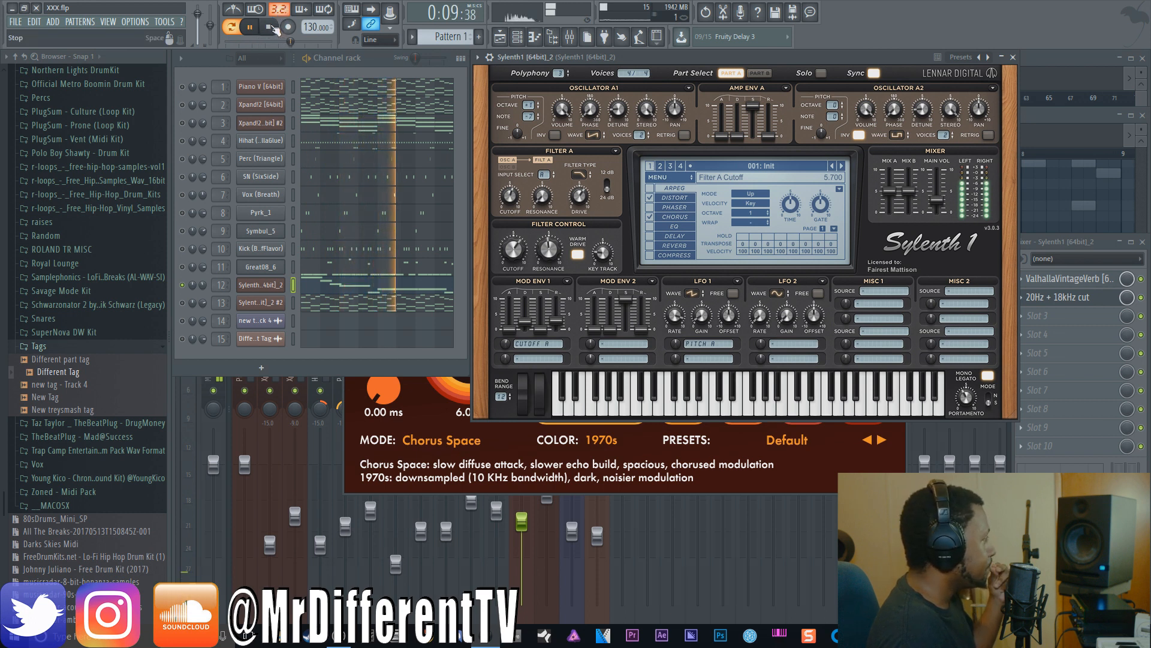
{"action": "left_click", "coordinate": [275, 28]}
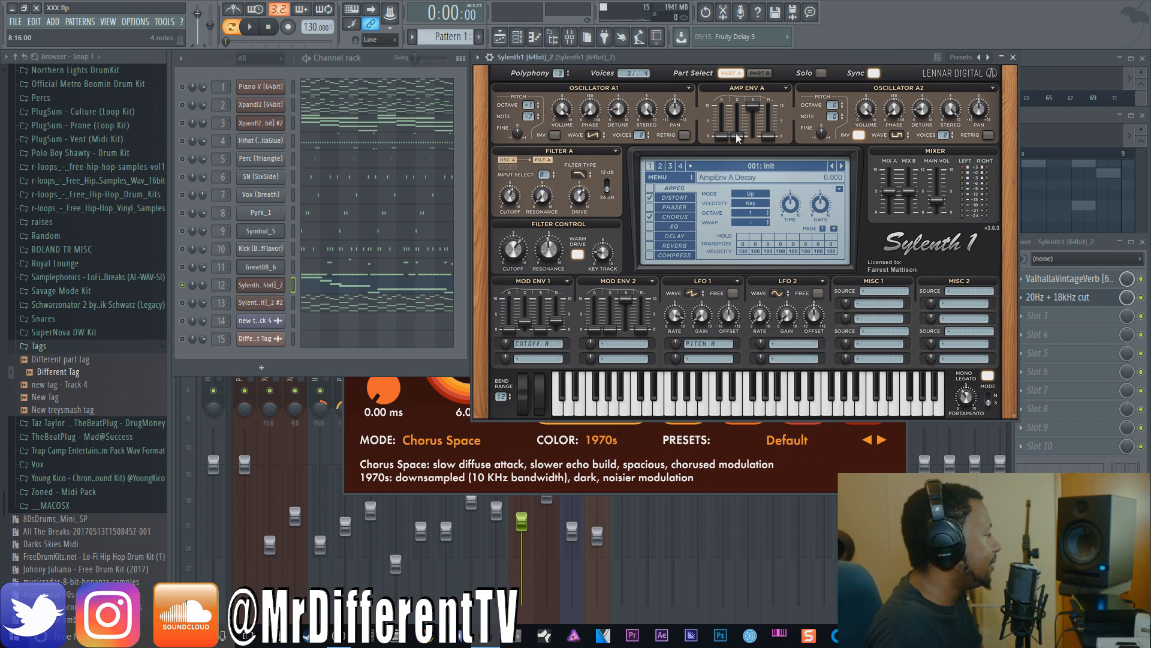
Examine the ValhallaVintageVerb and 20Hz + 18kHz cut EQ on the Sylenth1 [64bit]_2 mixer track and close both
{"action": "left_click", "coordinate": [1096, 284]}
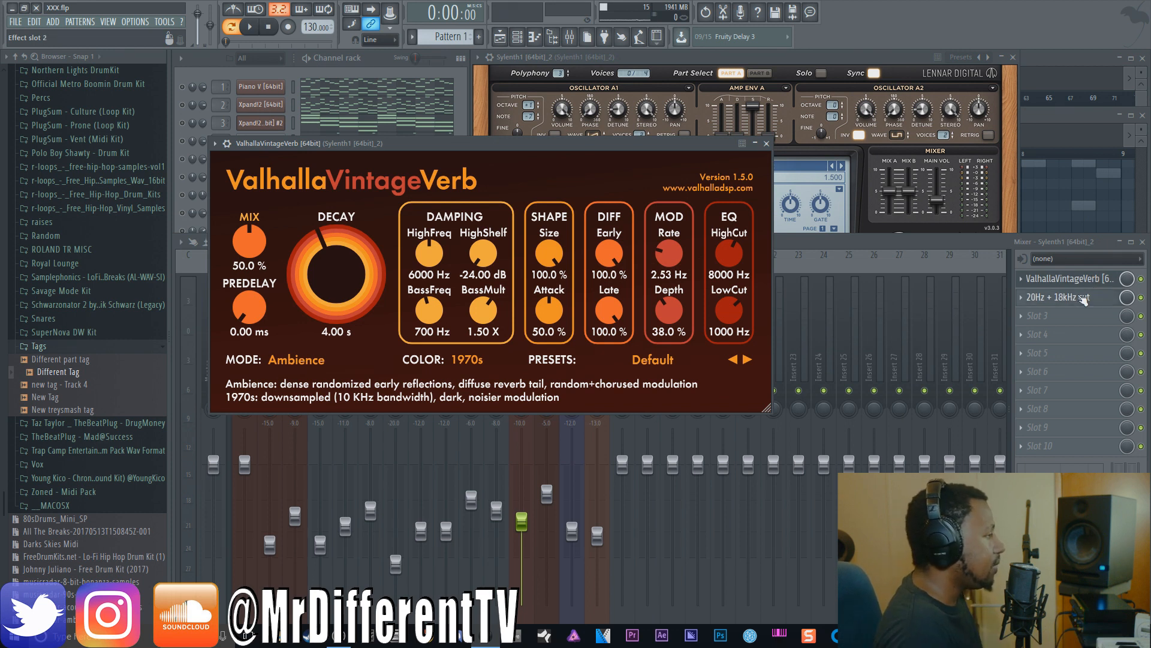
{"action": "left_click", "coordinate": [1083, 300]}
{"action": "left_click", "coordinate": [1083, 299]}
{"action": "left_click", "coordinate": [1083, 300]}
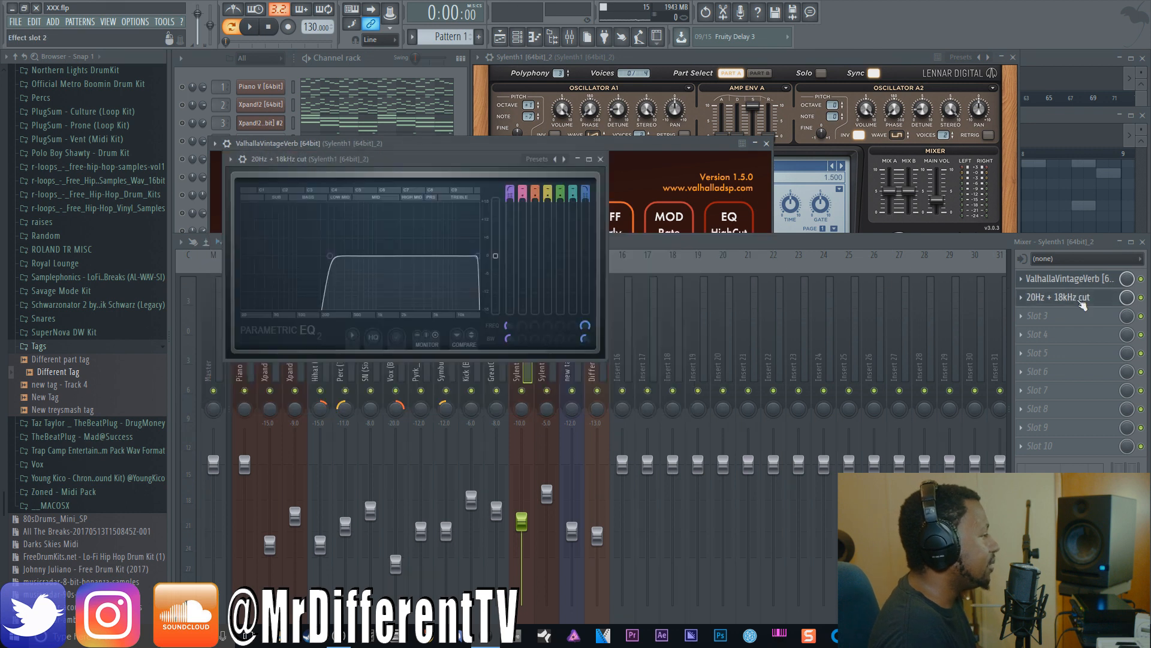
{"action": "left_click", "coordinate": [600, 159]}
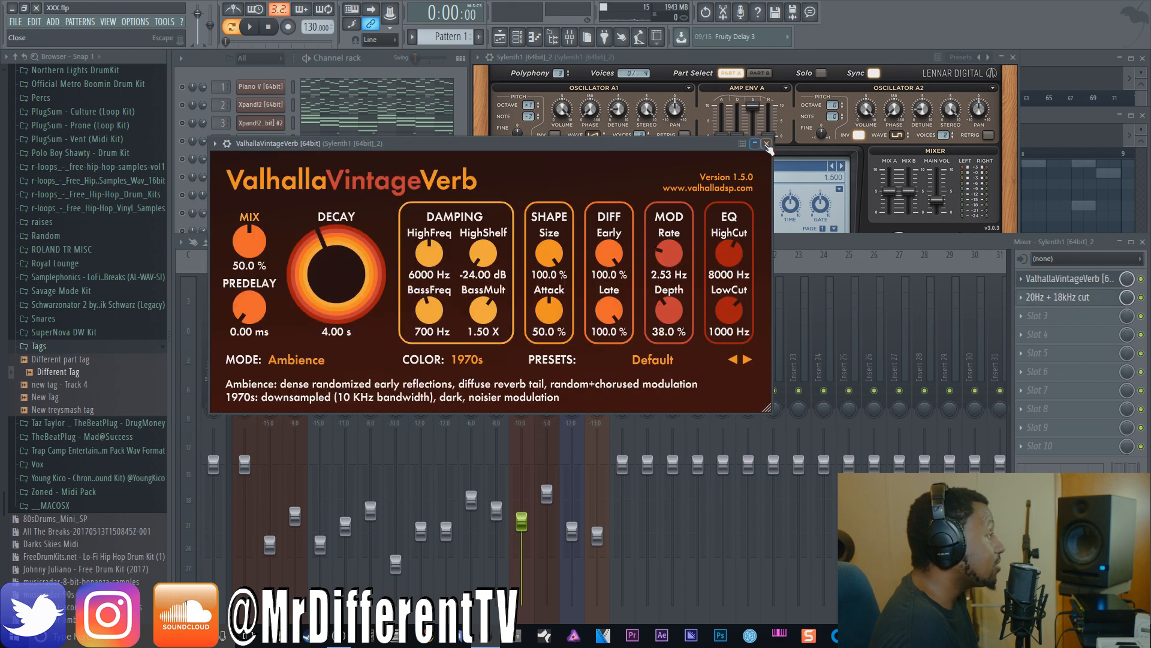
{"action": "left_click", "coordinate": [767, 143]}
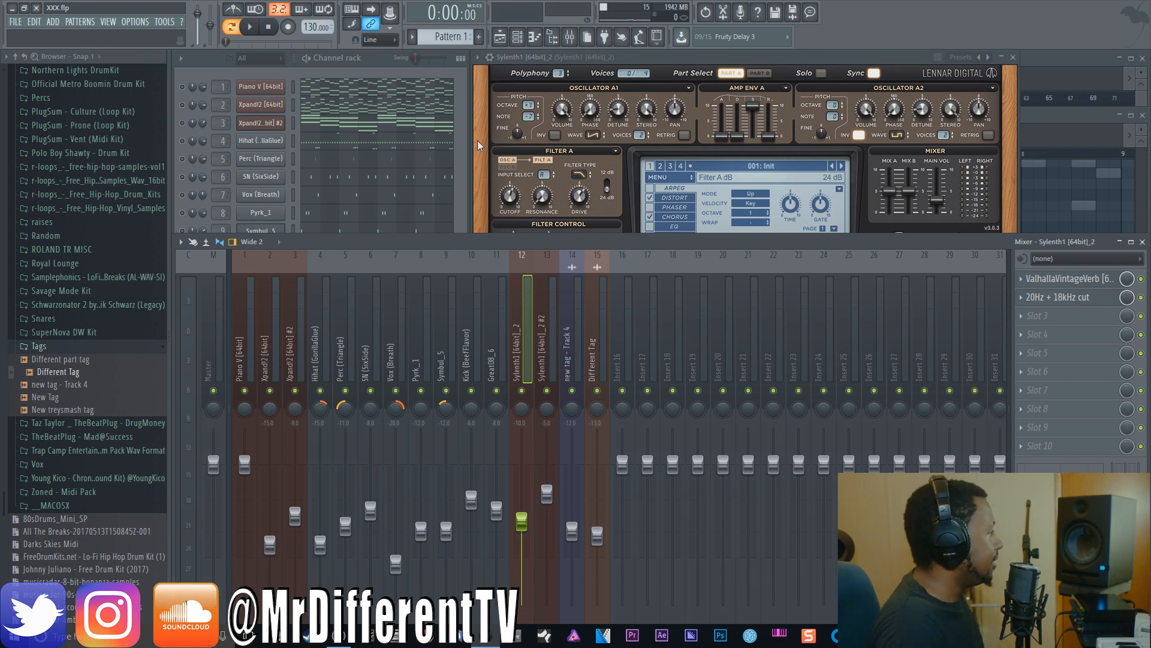
Solo the Sylenth1 [64bit]_2 #2 channel, open its synth and show its miscellaneous functions with the arpeggiator
{"action": "left_click", "coordinate": [458, 119]}
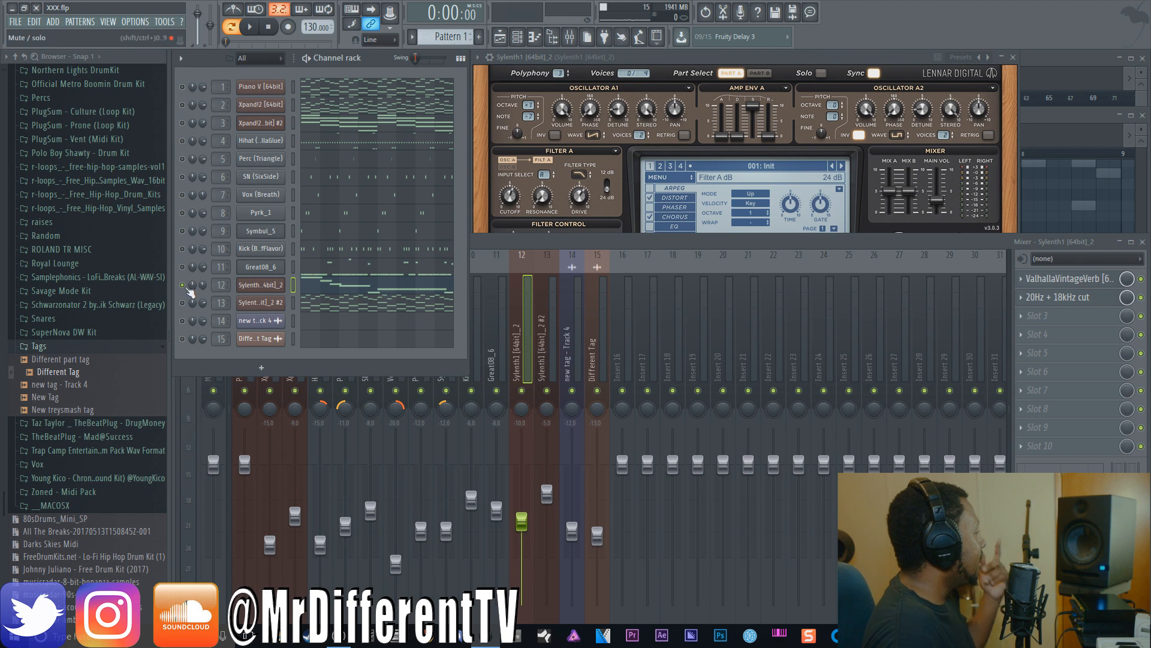
{"action": "right_click", "coordinate": [183, 303]}
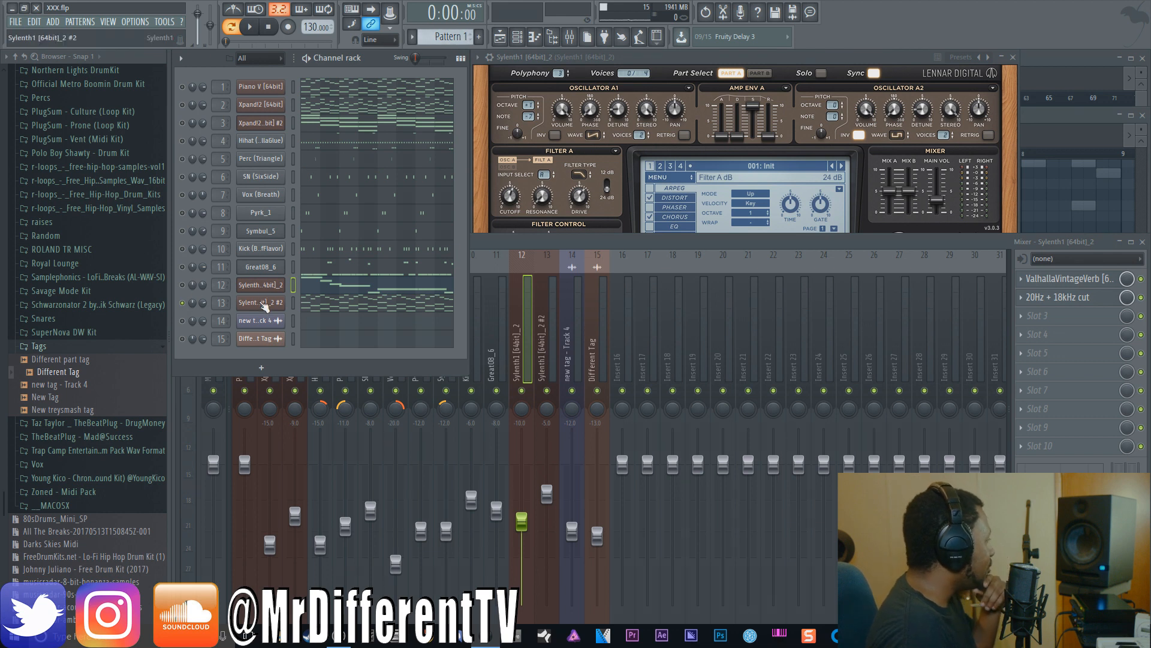
{"action": "left_click", "coordinate": [265, 304]}
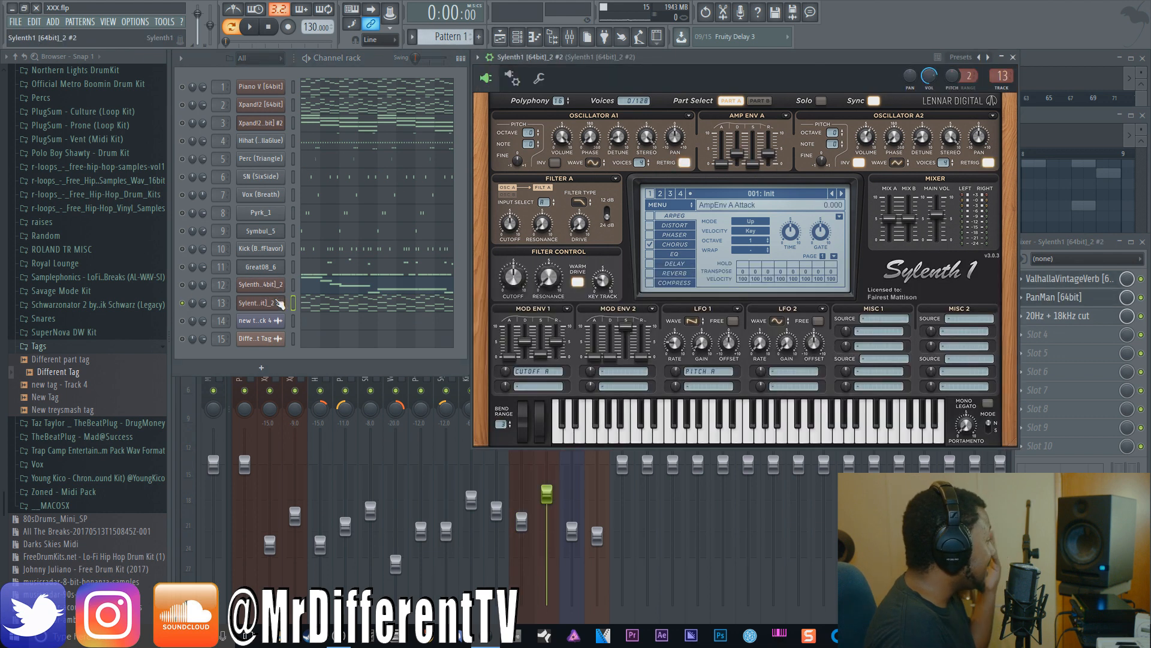
{"action": "left_click", "coordinate": [517, 88]}
{"action": "left_click", "coordinate": [539, 78]}
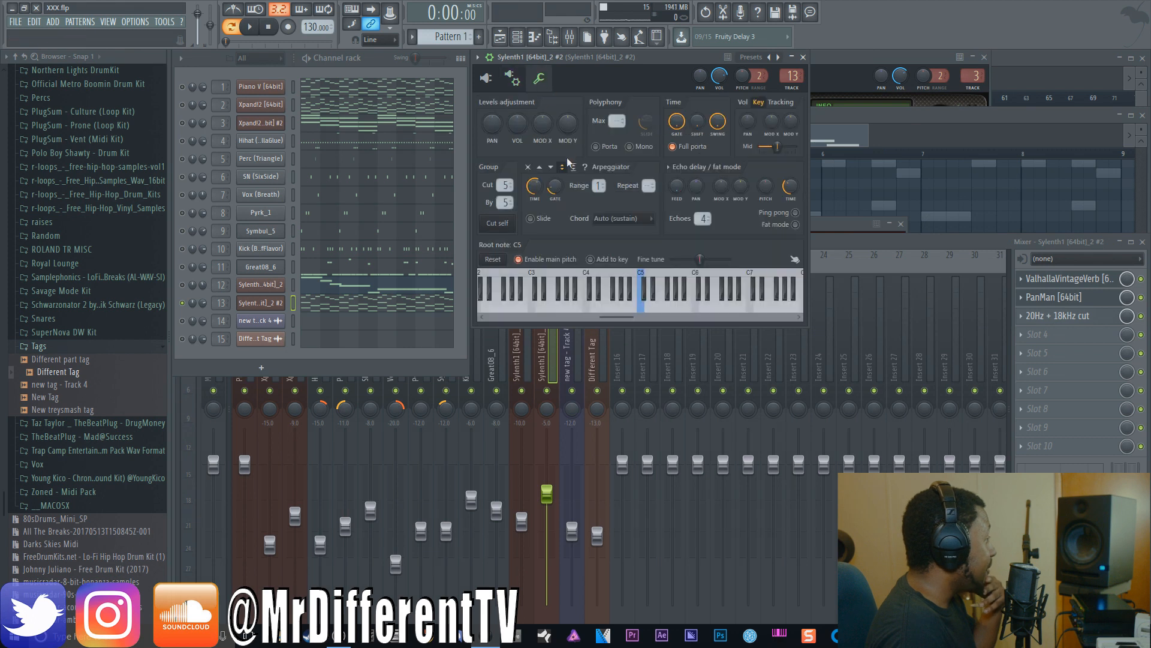
Audition the Sylenth1 [64bit]_2 #2 channel with its arpeggiator off and revisit its synth settings
{"action": "left_click", "coordinate": [250, 27]}
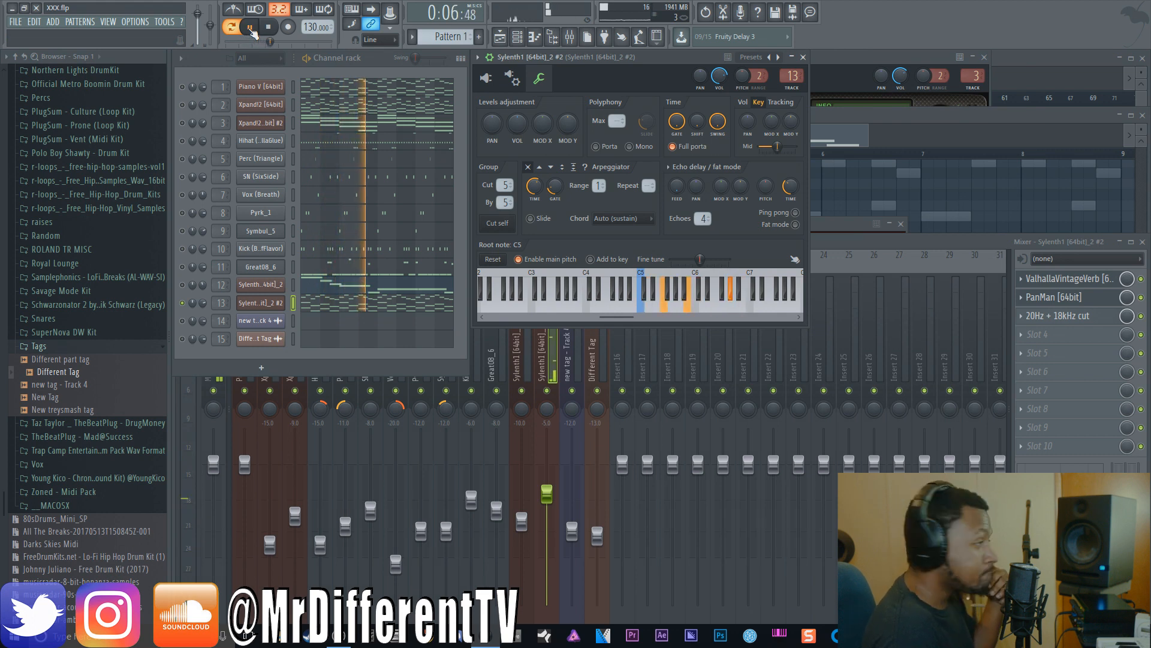
{"action": "left_click", "coordinate": [271, 32]}
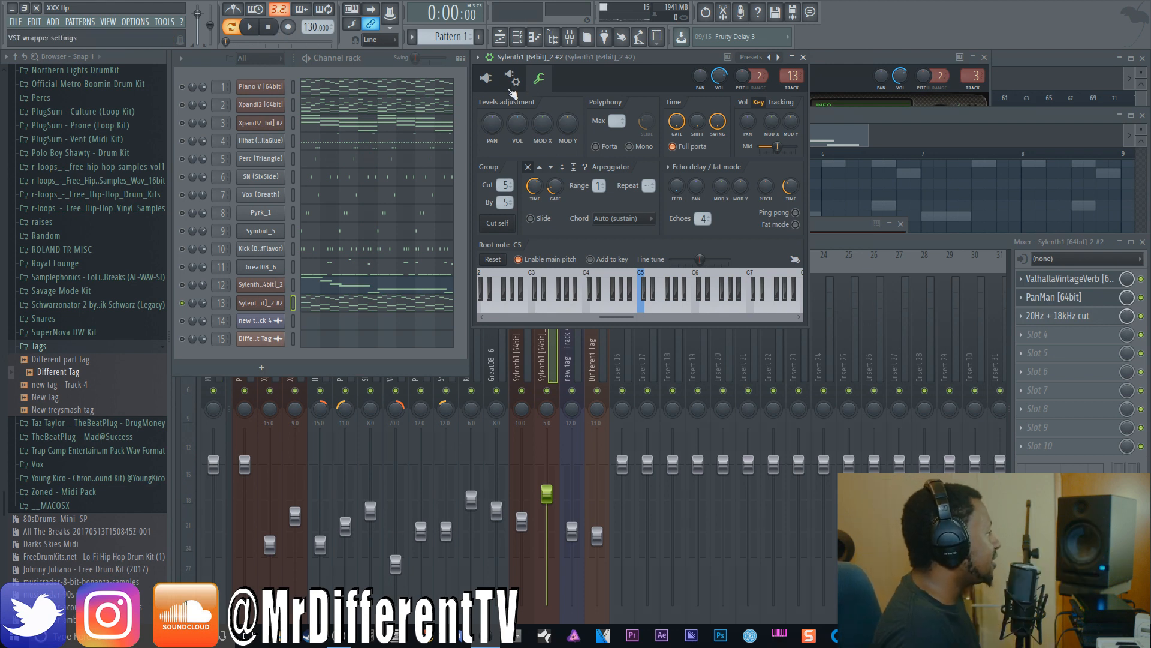
{"action": "left_click", "coordinate": [486, 78]}
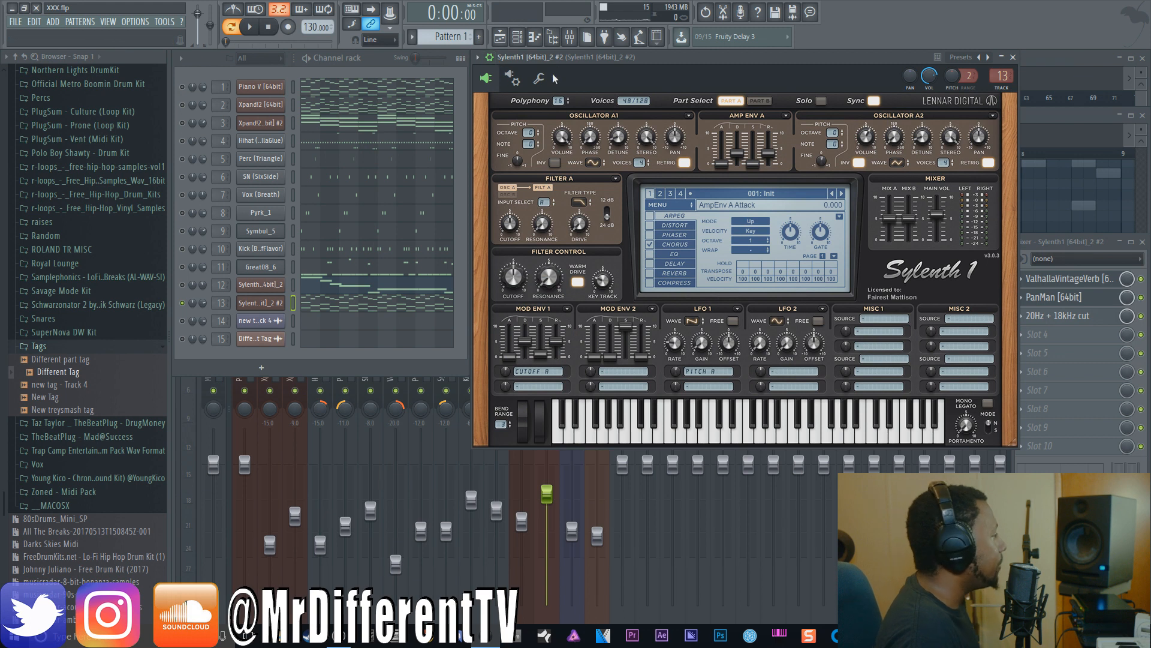
{"action": "left_click", "coordinate": [541, 80]}
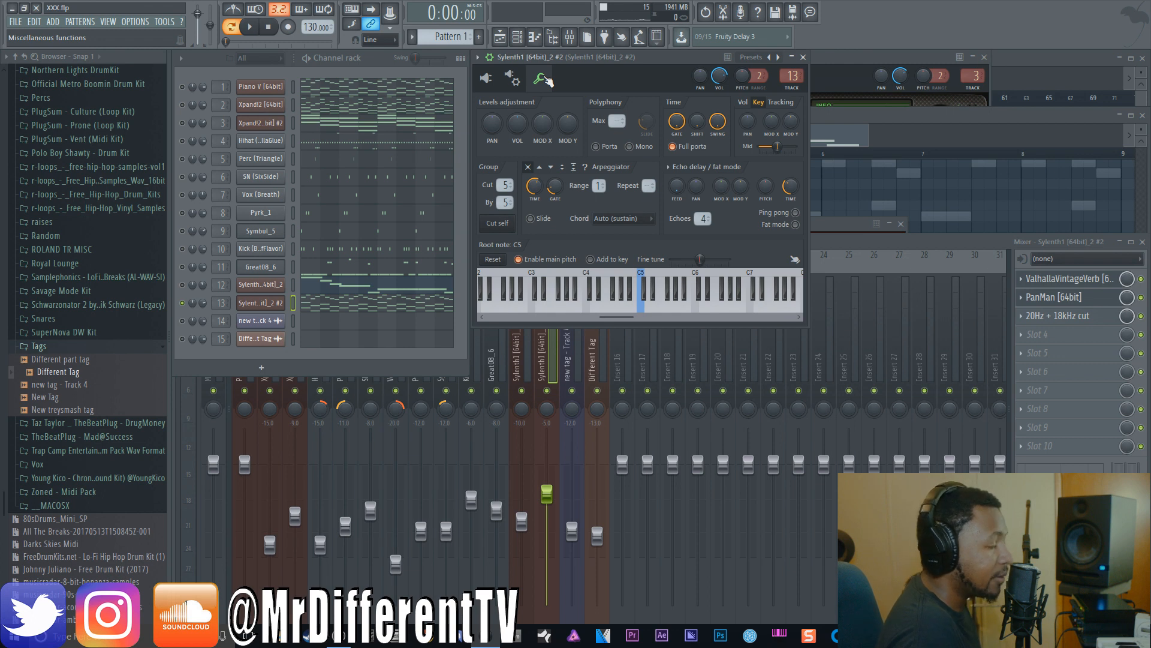
Set the Sylenth1 [64bit]_2 #2 arpeggiator direction to up-down and audition the part
{"action": "left_click", "coordinate": [565, 166]}
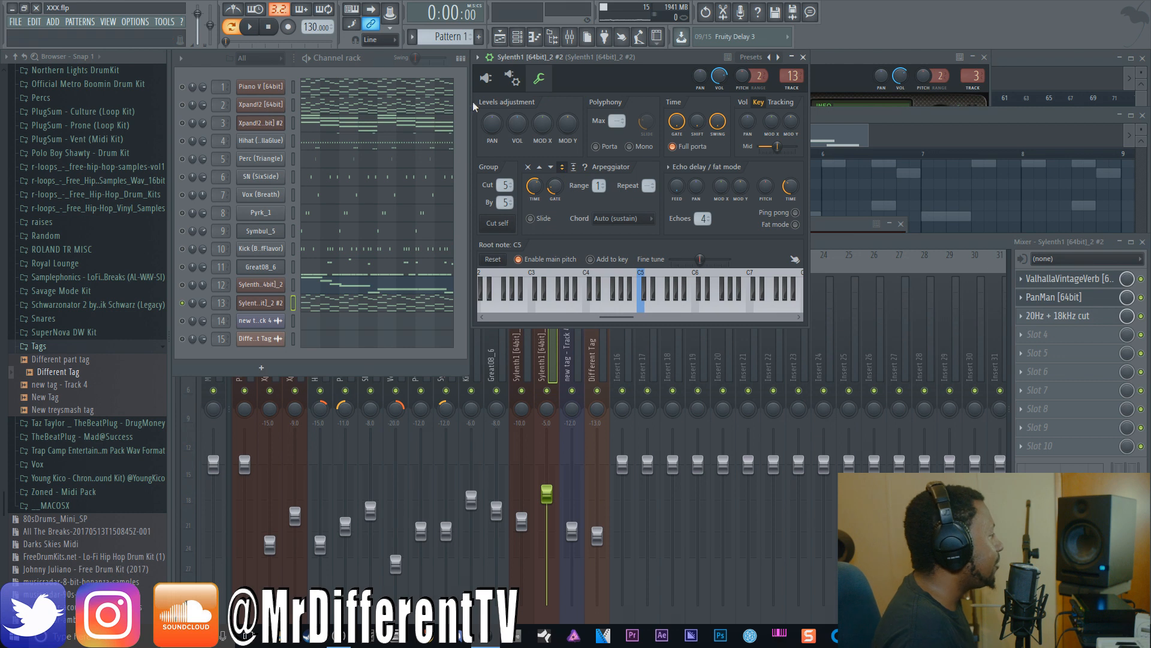
{"action": "left_click", "coordinate": [251, 28]}
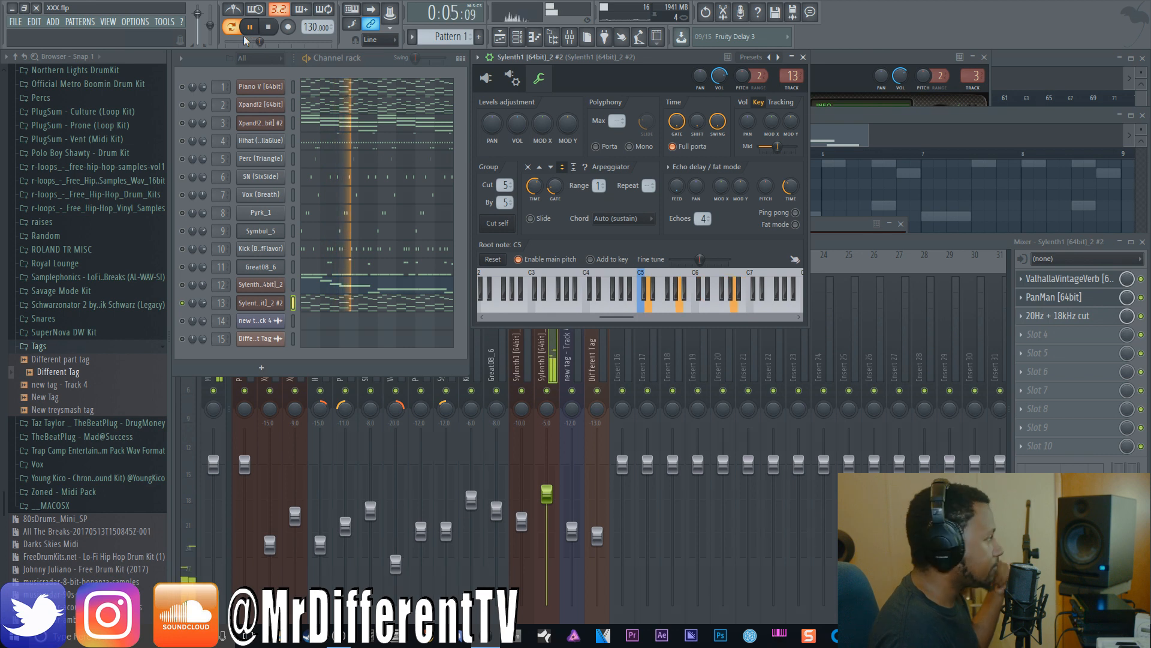
{"action": "left_click", "coordinate": [268, 31]}
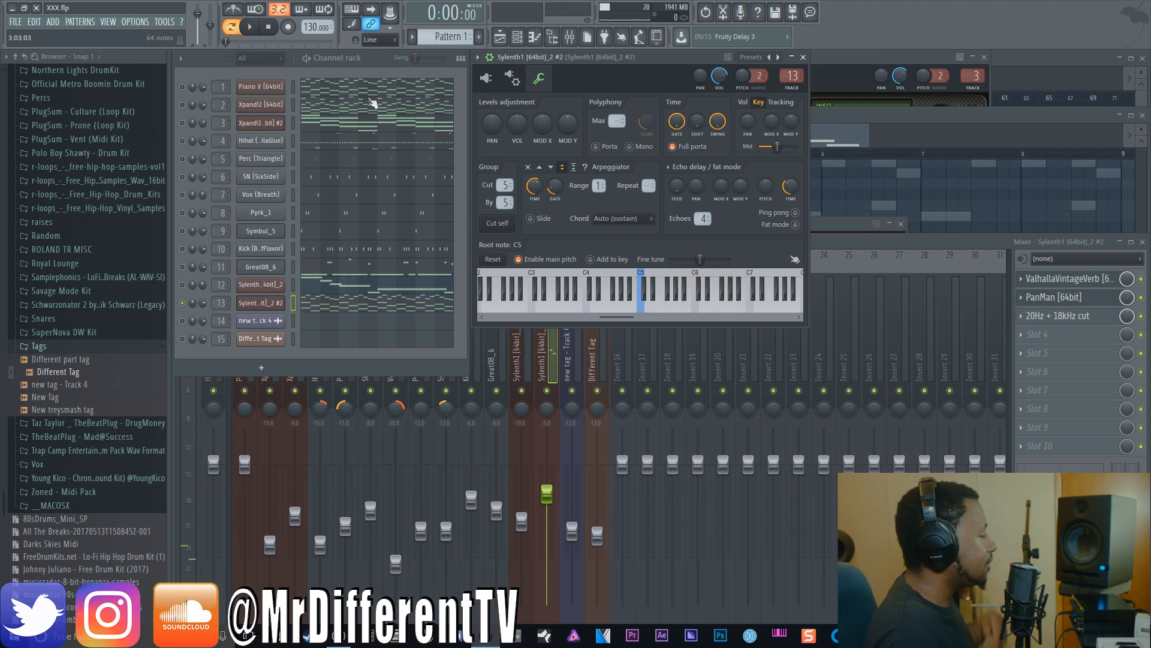
Examine the ValhallaVintageVerb, PanMan and 20Hz + 18kHz cut effects on the Sylenth1 [64bit]_2 #2 track and return to the channel rack
{"action": "left_click", "coordinate": [1051, 279]}
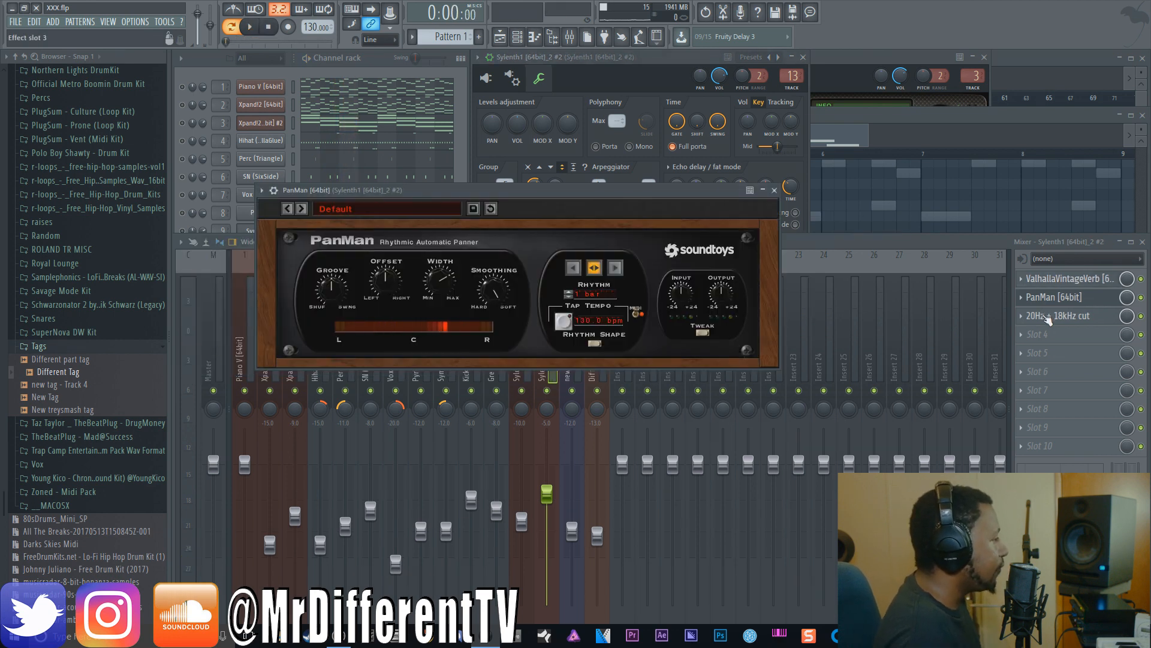
{"action": "left_click", "coordinate": [1053, 298]}
{"action": "left_click", "coordinate": [1054, 317]}
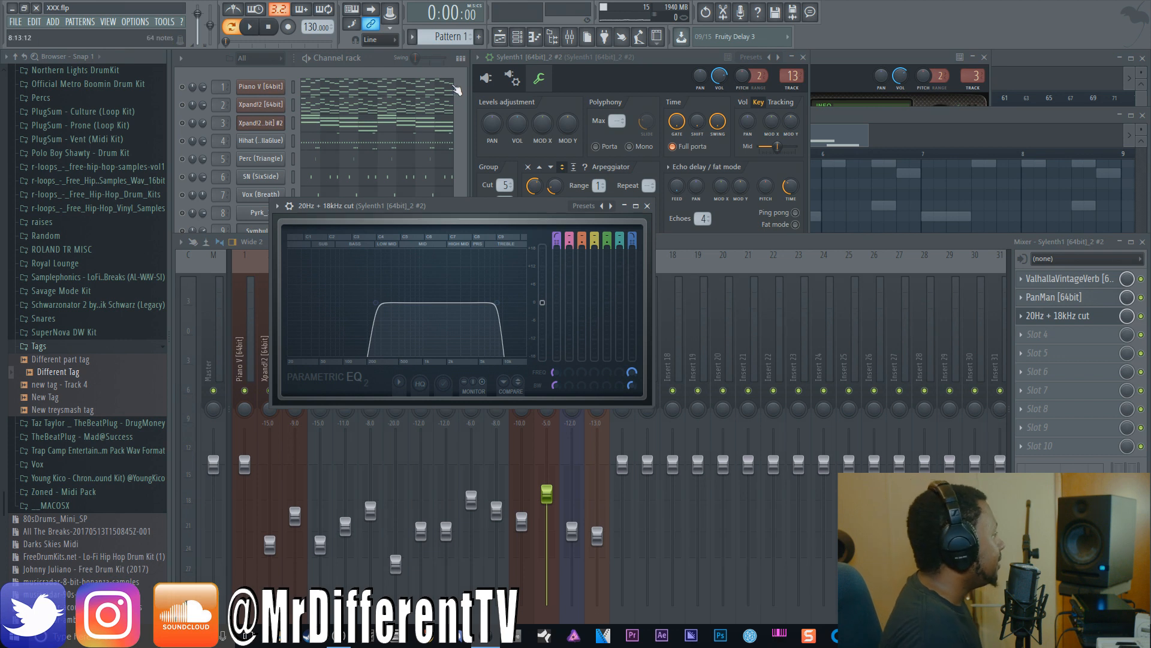
{"action": "left_click", "coordinate": [456, 90]}
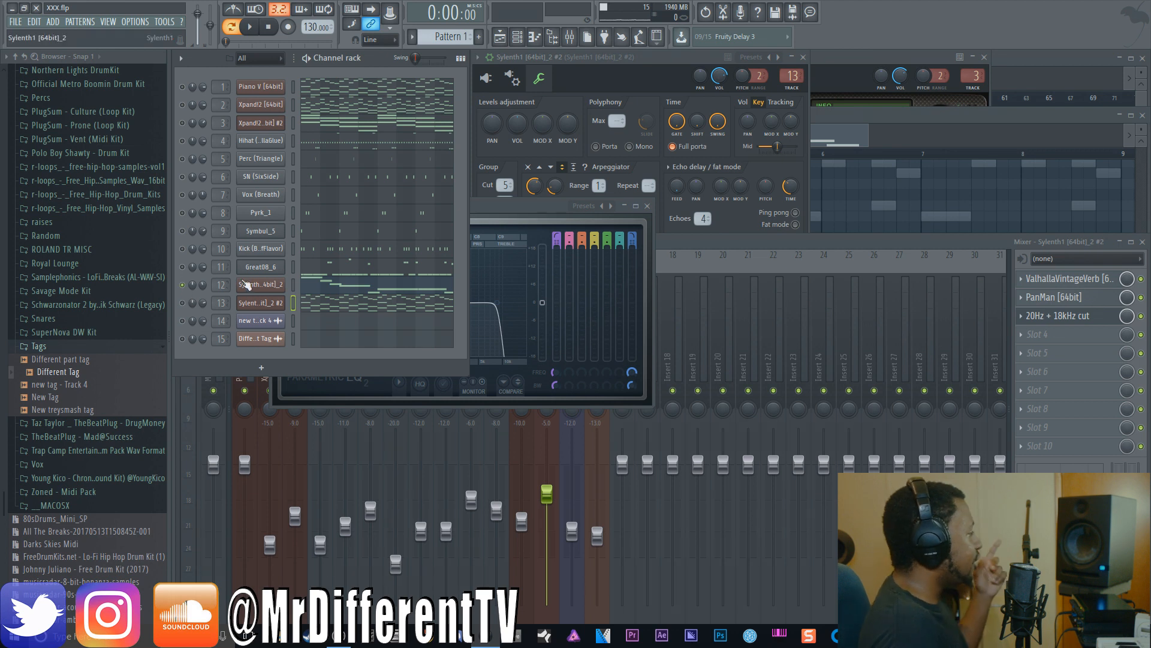
Show the Sylenth1 [64bit]_2 synth, unmute all channels and audition the full pattern together
{"action": "left_click", "coordinate": [249, 286]}
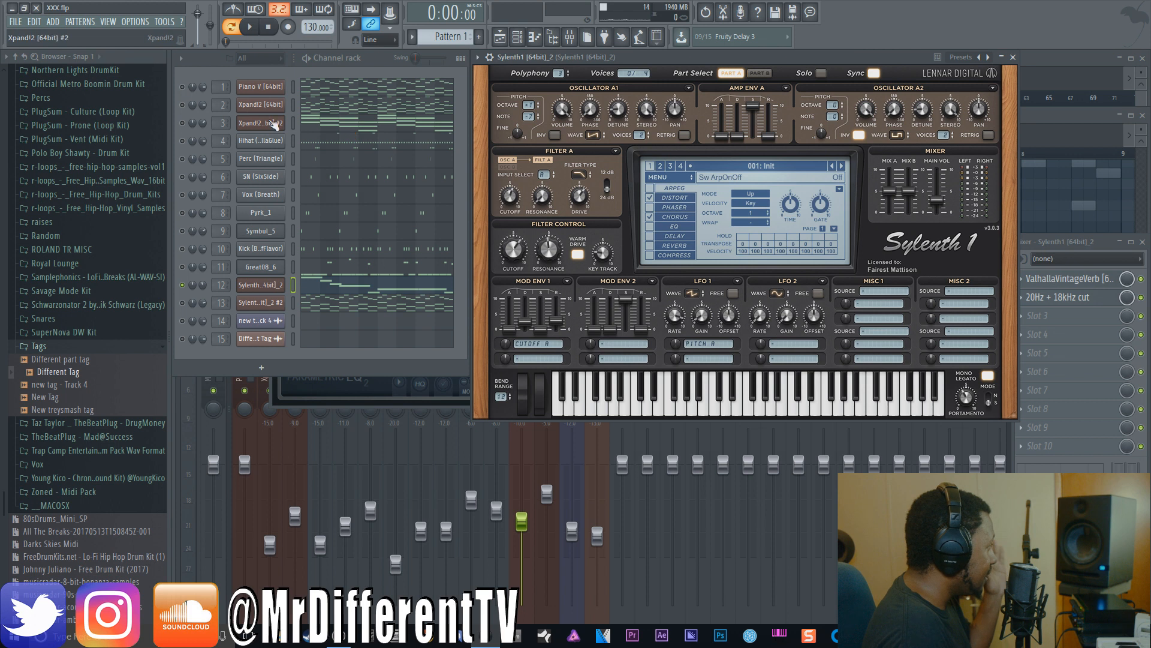
{"action": "left_click_drag", "start_coordinate": [183, 262], "coordinate": [186, 100]}
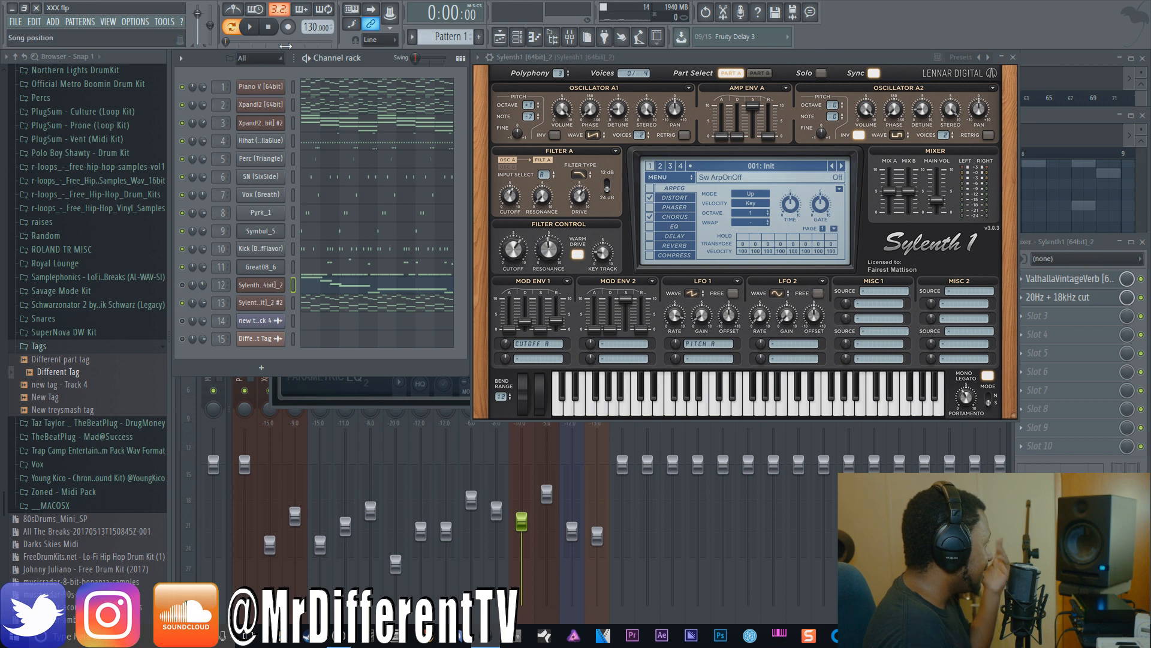
{"action": "left_click", "coordinate": [250, 27]}
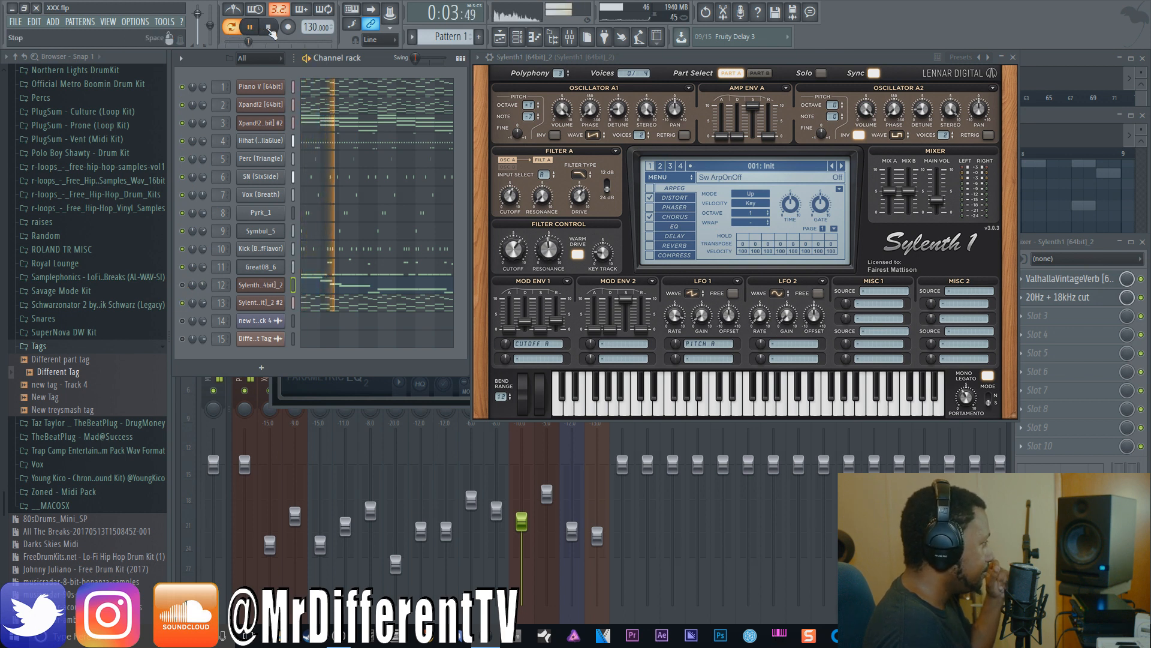
{"action": "left_click", "coordinate": [271, 29]}
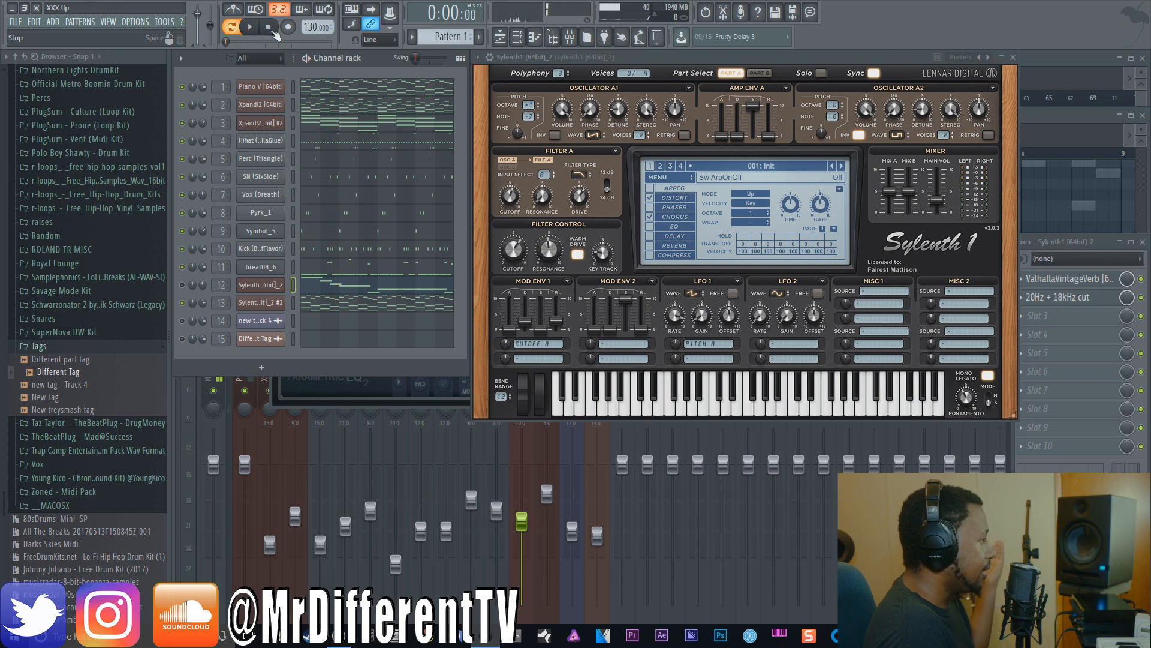
Open the Sonarworks Reference 3 plug-in on the Master track, compare its speaker and headphone modes and leave it on headphones
{"action": "left_click", "coordinate": [1106, 244]}
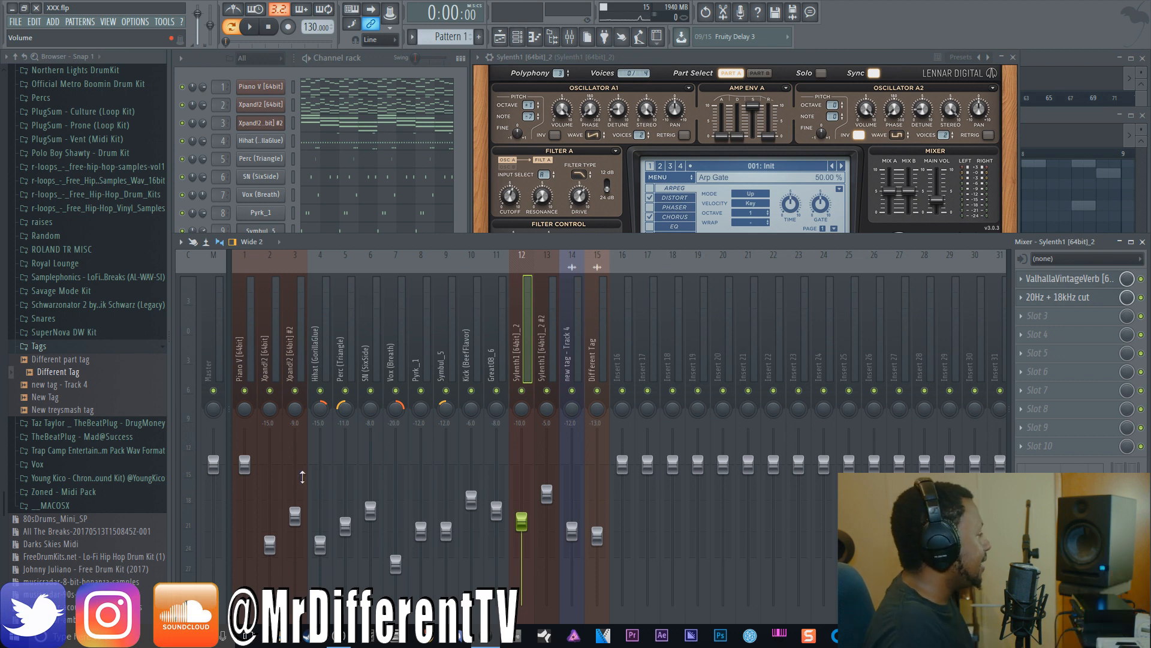
{"action": "left_click", "coordinate": [208, 333]}
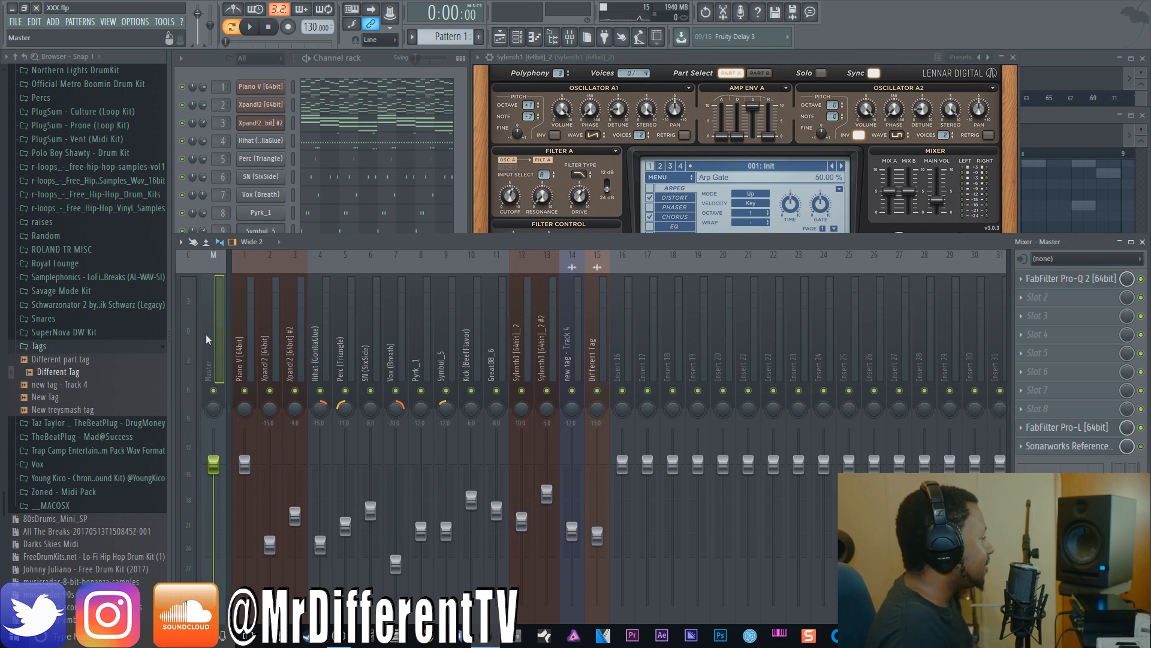
{"action": "left_click", "coordinate": [1074, 445]}
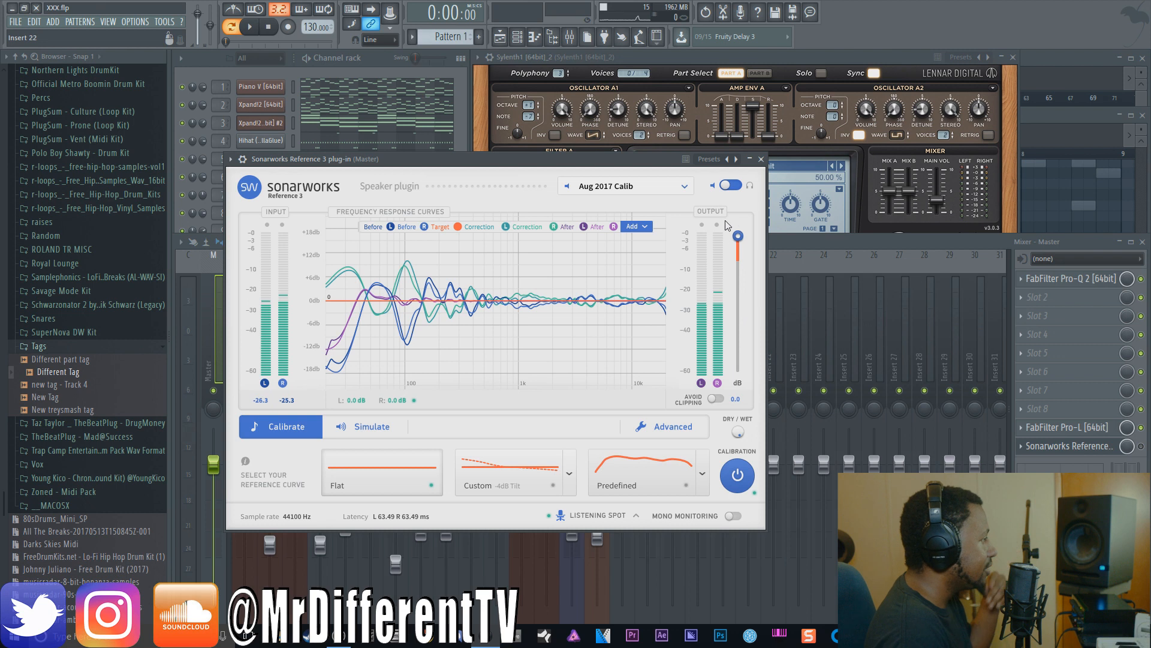
{"action": "left_click", "coordinate": [727, 190]}
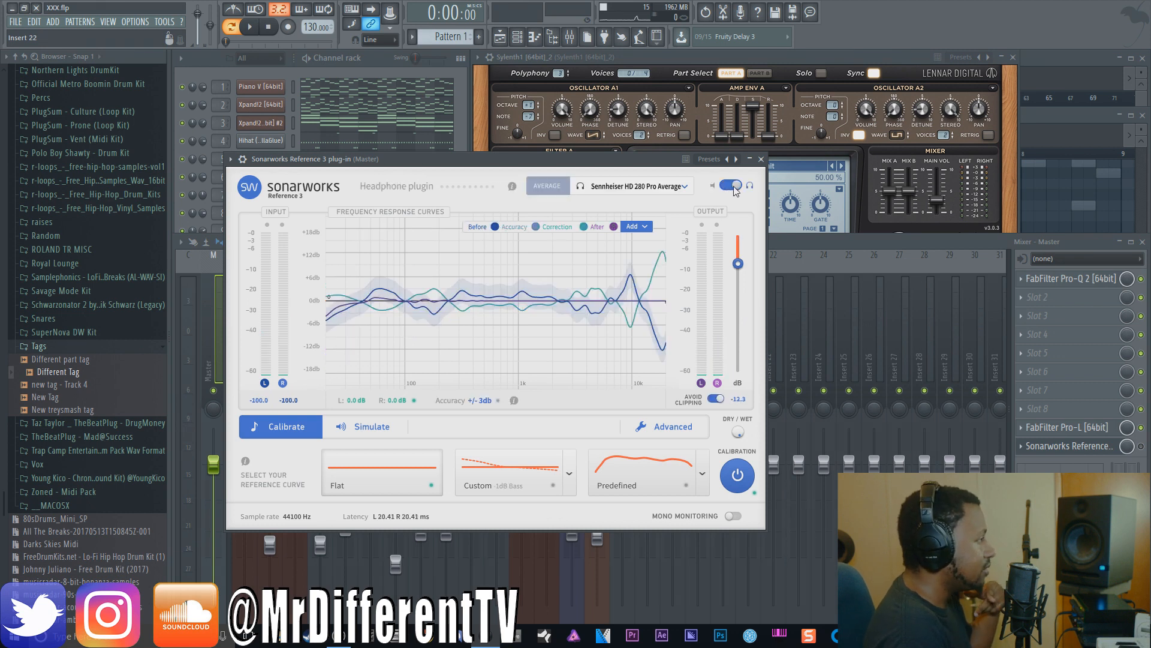
{"action": "left_click", "coordinate": [730, 186]}
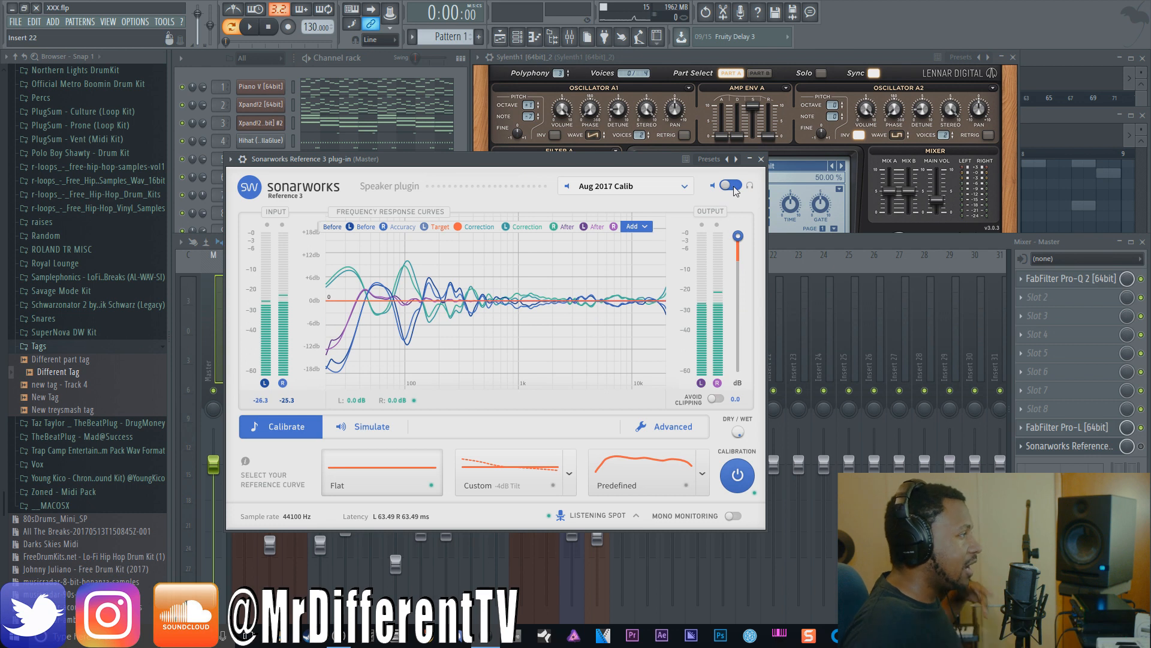
{"action": "left_click", "coordinate": [731, 186]}
{"action": "left_click", "coordinate": [732, 186]}
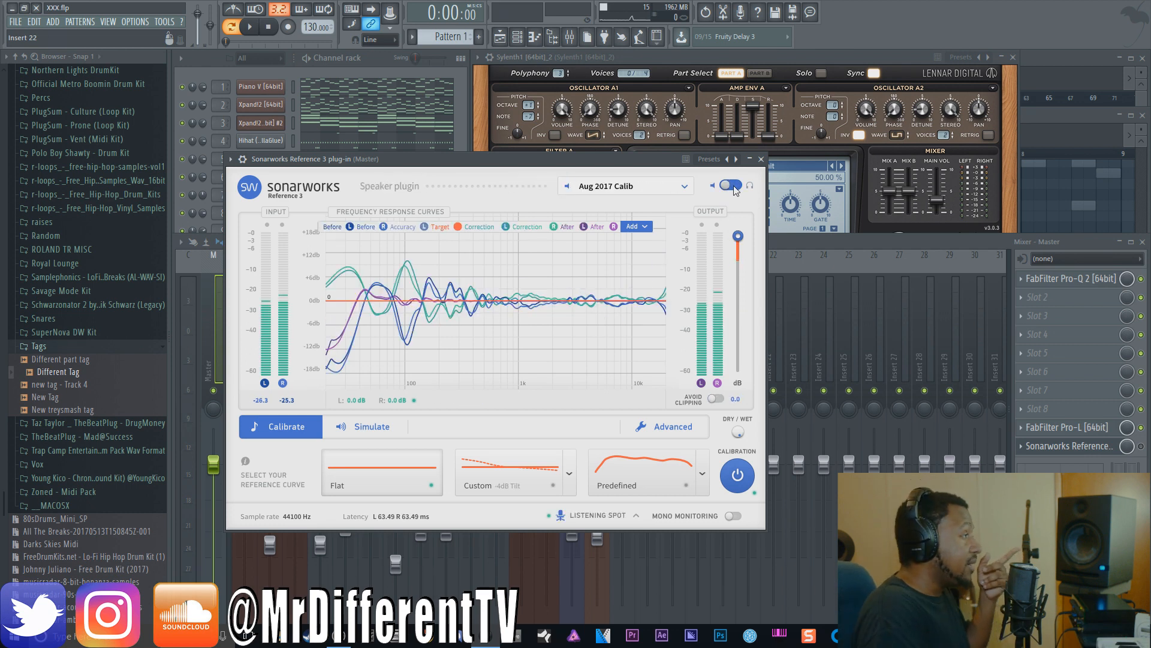
{"action": "left_click", "coordinate": [732, 186]}
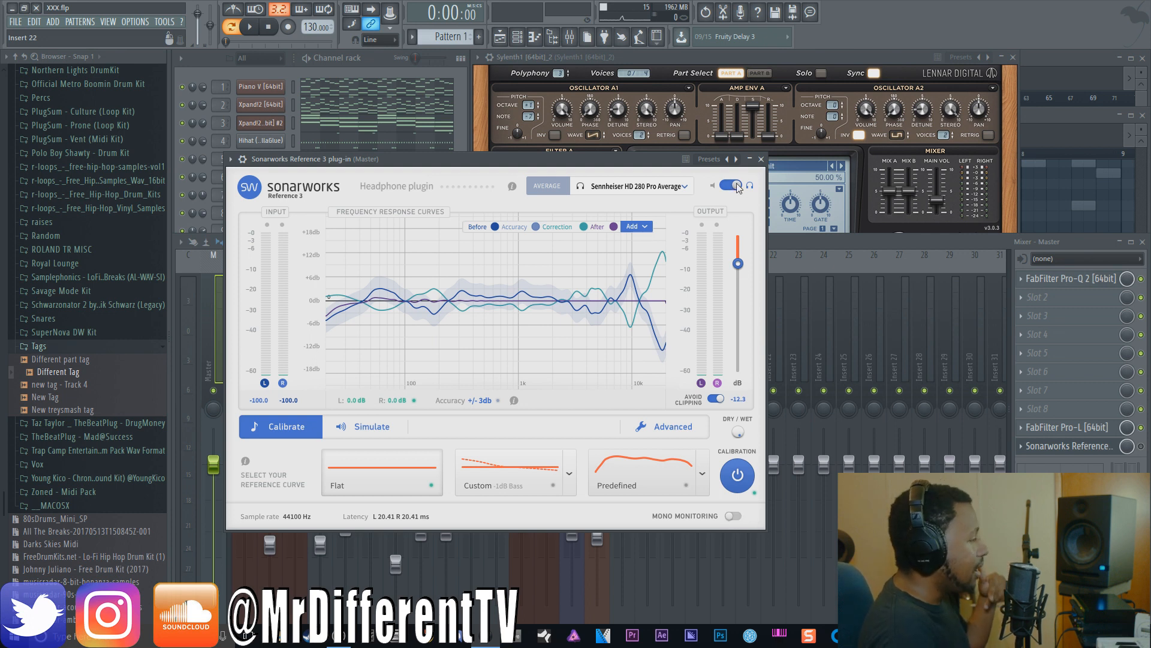
Bypass the Sonarworks calibration, turn on mono monitoring and audition the beat with the plug-in enabled on the Master track
{"action": "left_click", "coordinate": [737, 475]}
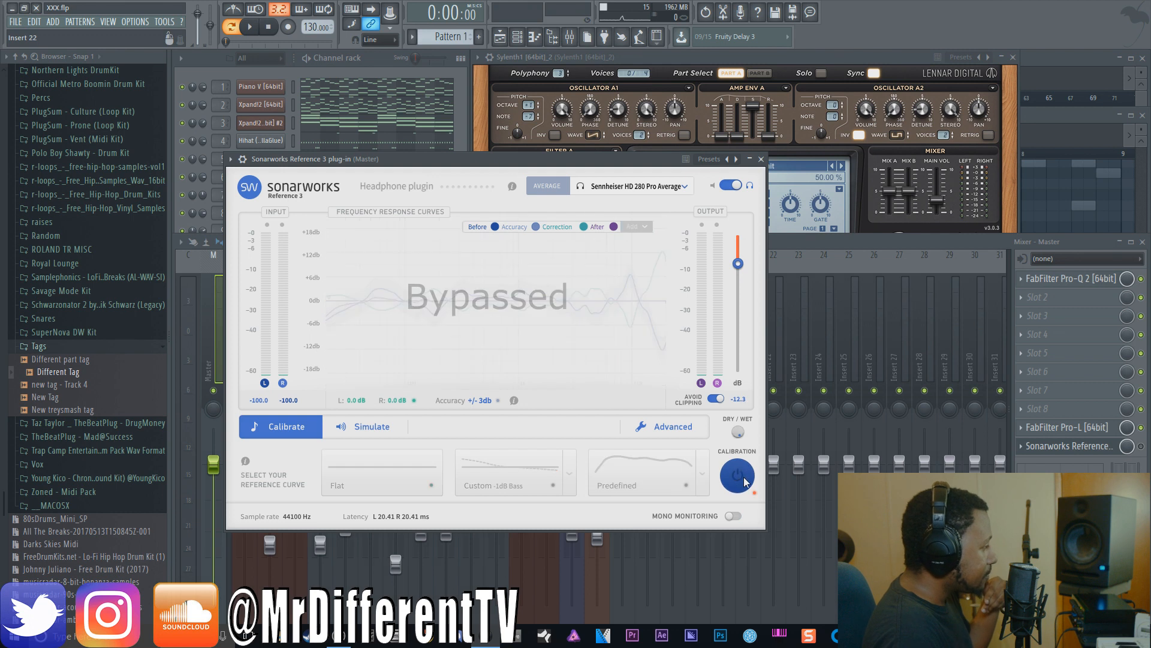
{"action": "left_click", "coordinate": [732, 513]}
{"action": "key", "text": "space"}
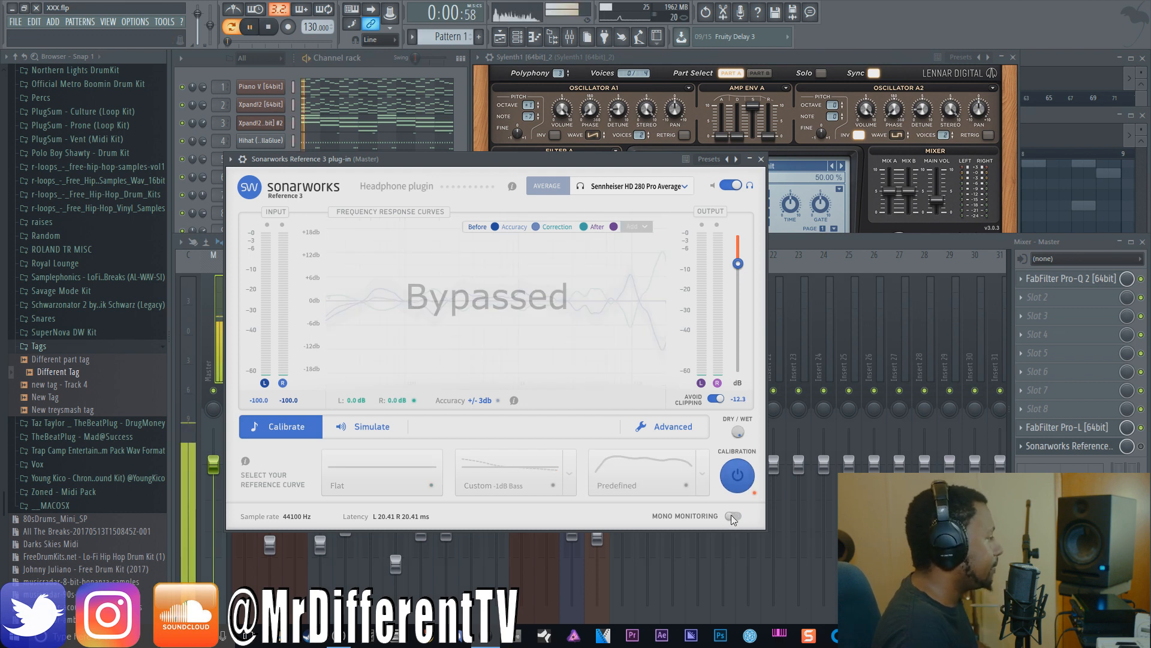
{"action": "key", "text": "space"}
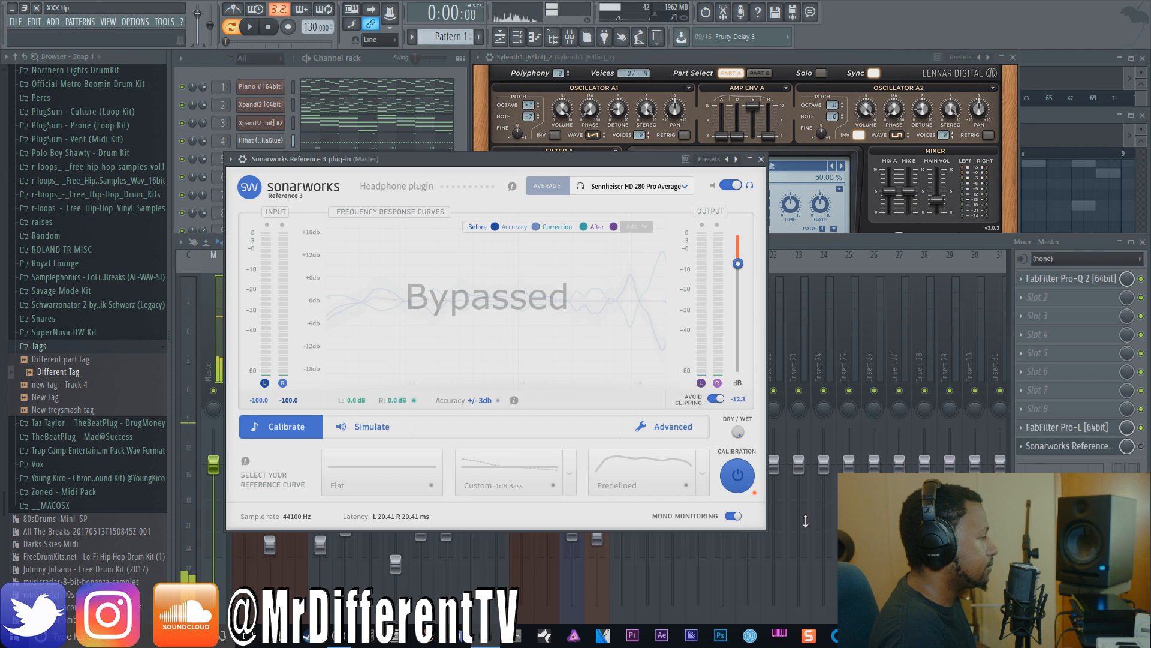
{"action": "left_click", "coordinate": [1141, 447]}
{"action": "left_click", "coordinate": [733, 221]}
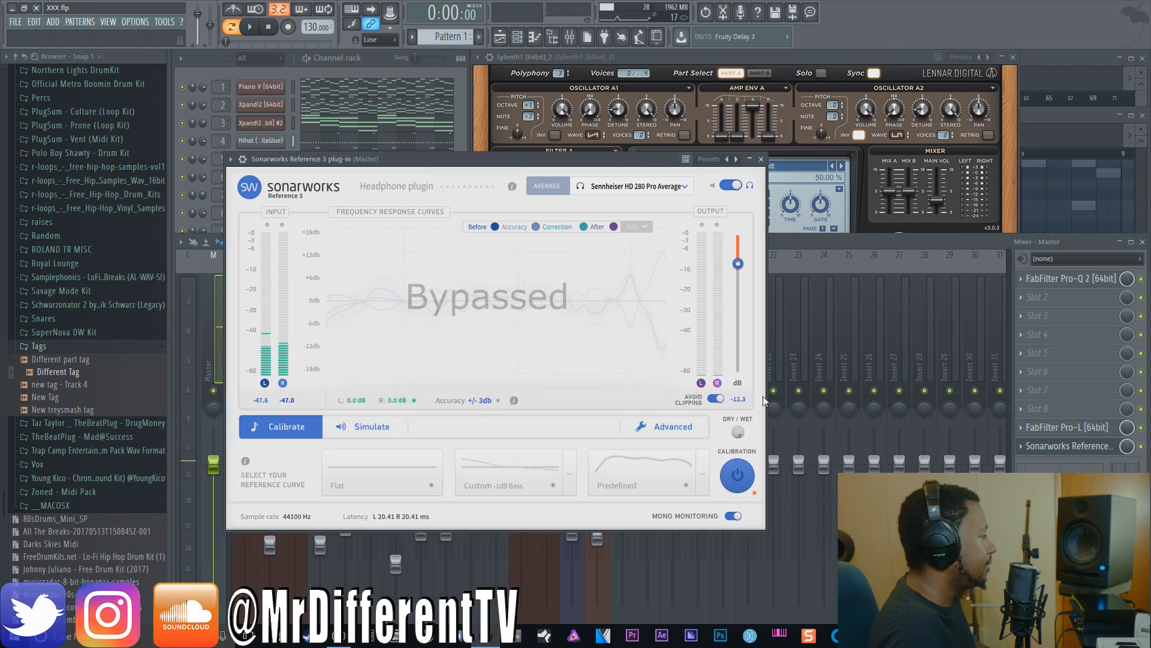
{"action": "key", "text": "space"}
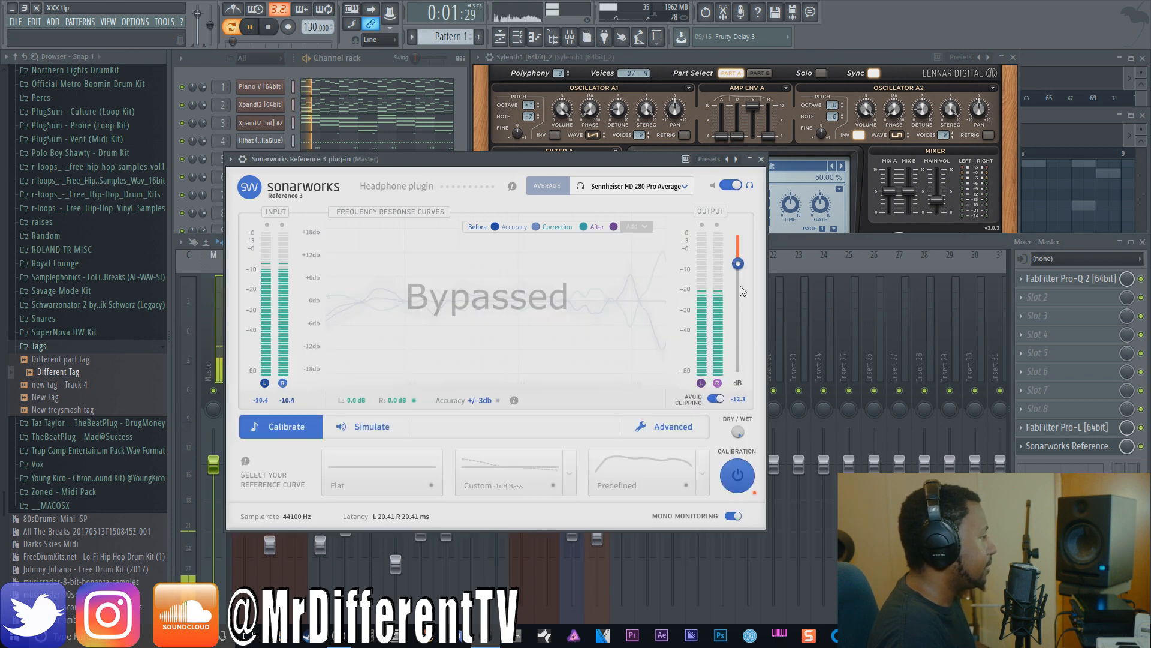
Turn off Avoid Clipping in Sonarworks and compare the playing beat with mono monitoring off and on
{"action": "left_click", "coordinate": [715, 398]}
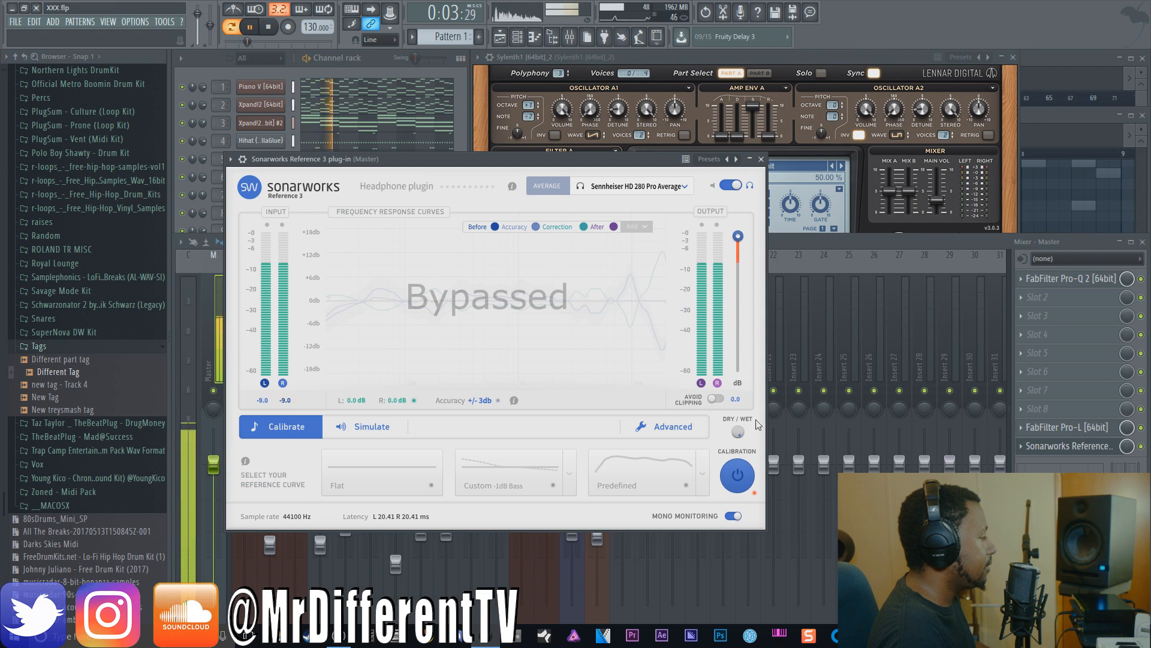
{"action": "left_click", "coordinate": [733, 515]}
{"action": "left_click", "coordinate": [732, 516]}
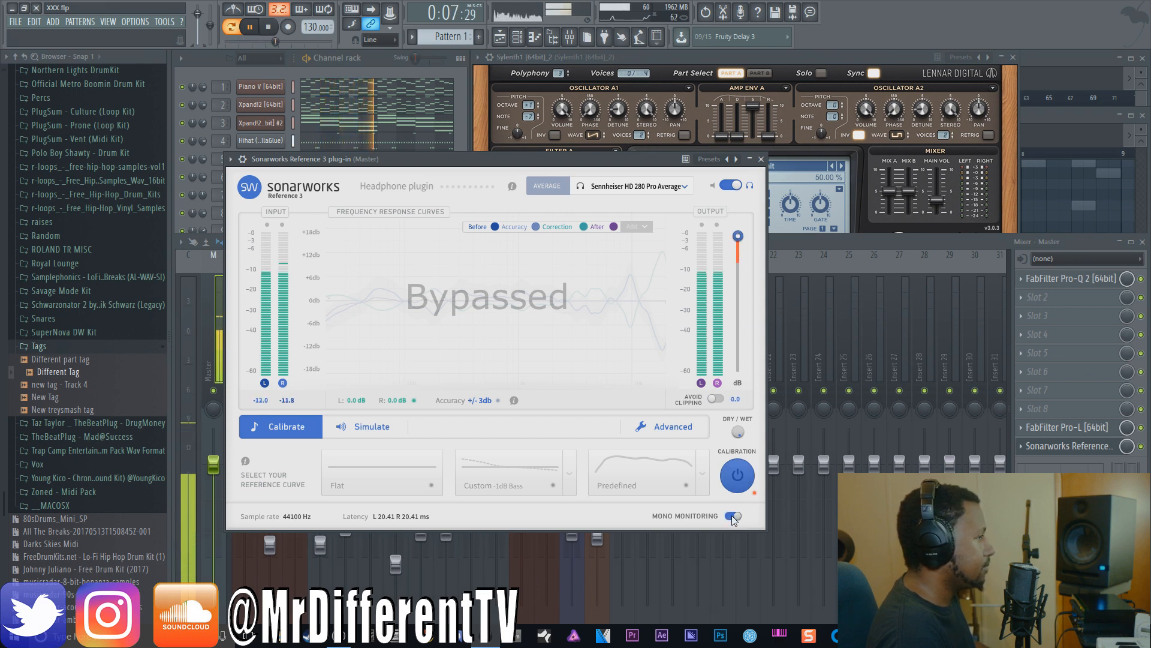
{"action": "key", "text": "space"}
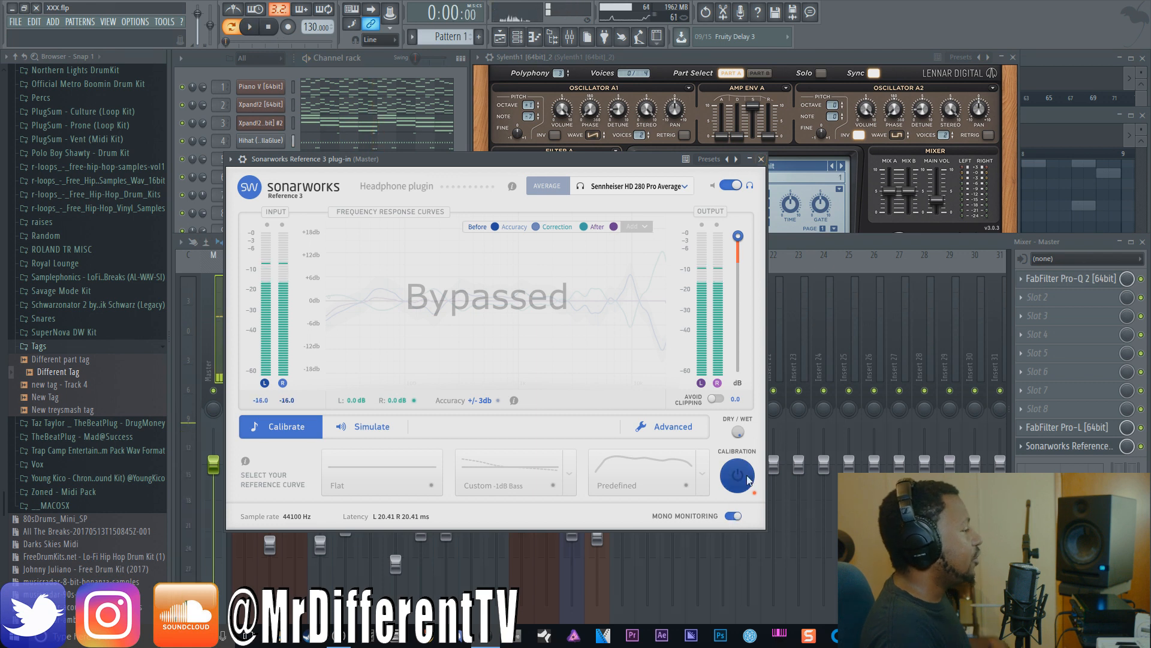
Turn off mono monitoring, close the Sonarworks plug-in and save the project
{"action": "left_click", "coordinate": [732, 516]}
{"action": "key", "text": "F9"}
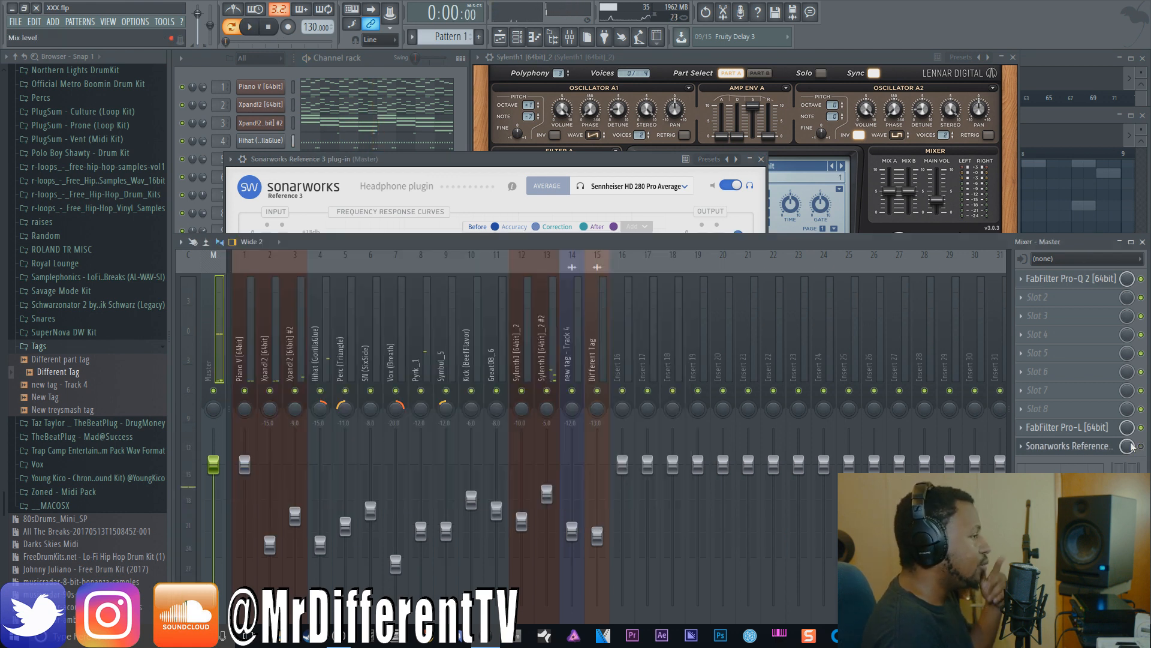
{"action": "left_click", "coordinate": [761, 159]}
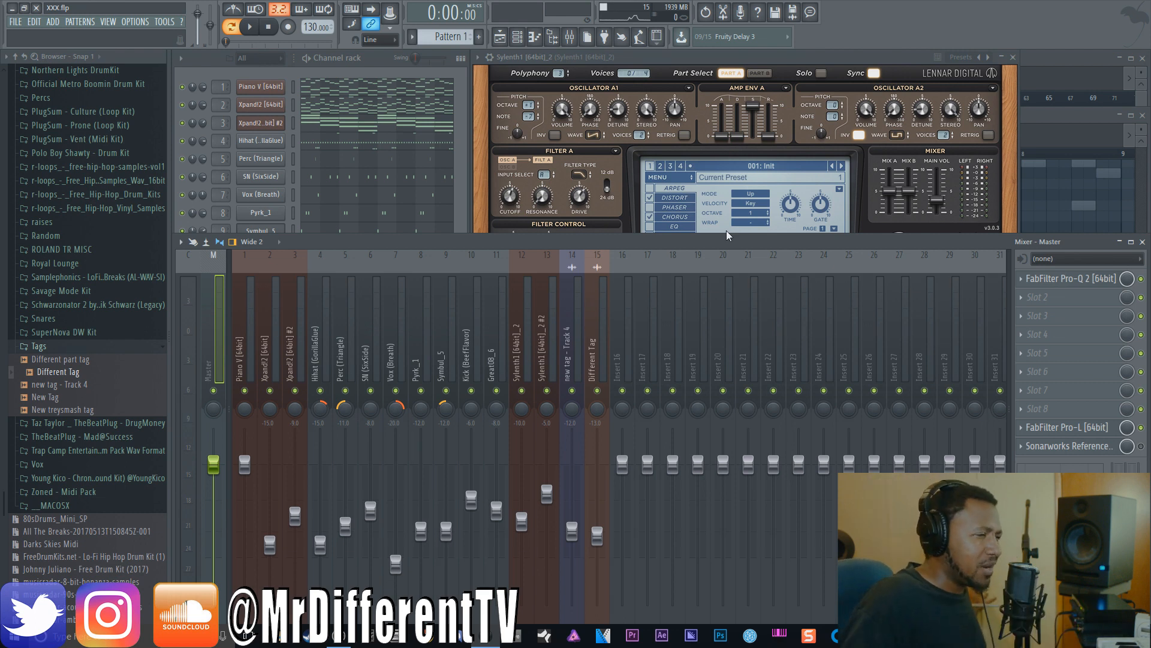
{"action": "key", "text": "ctrl+s"}
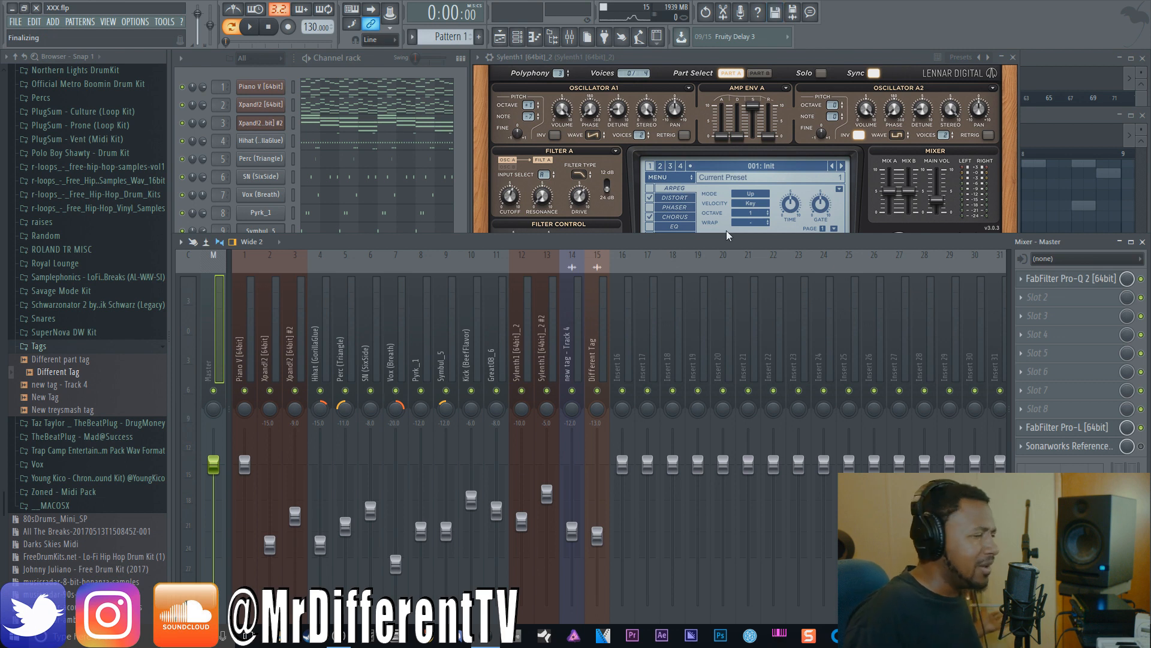
Load Panipulator [64bit] into effect slot 2 of the Master track and remove it again
{"action": "left_click", "coordinate": [1038, 297]}
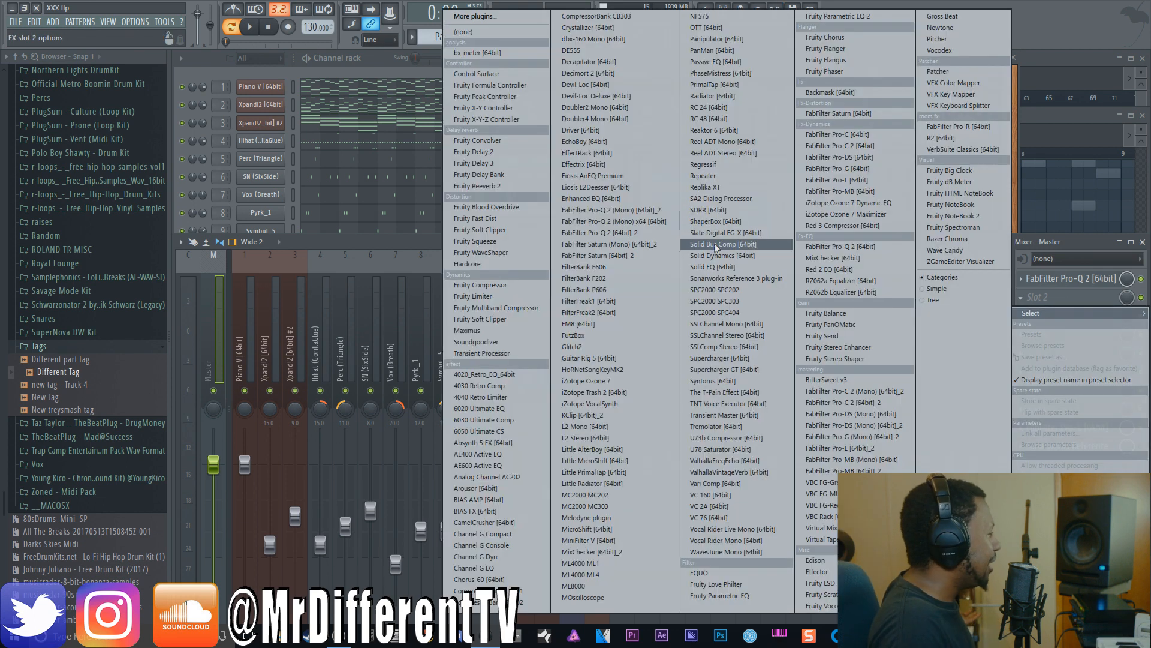
{"action": "left_click", "coordinate": [735, 39]}
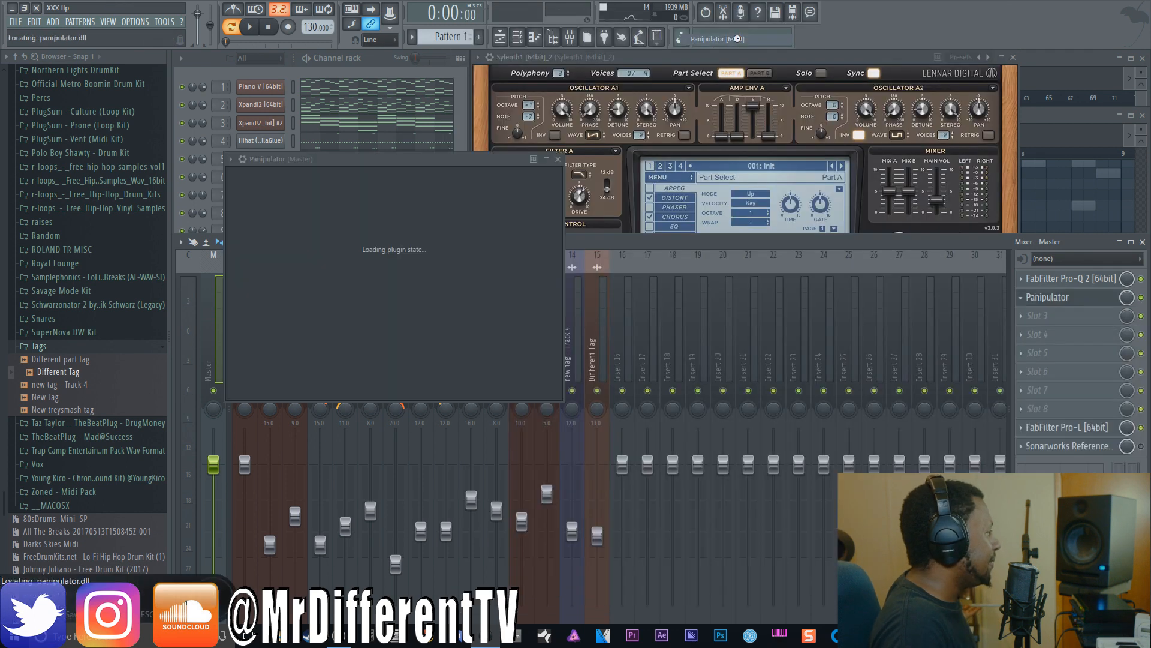
{"action": "left_click", "coordinate": [571, 389]}
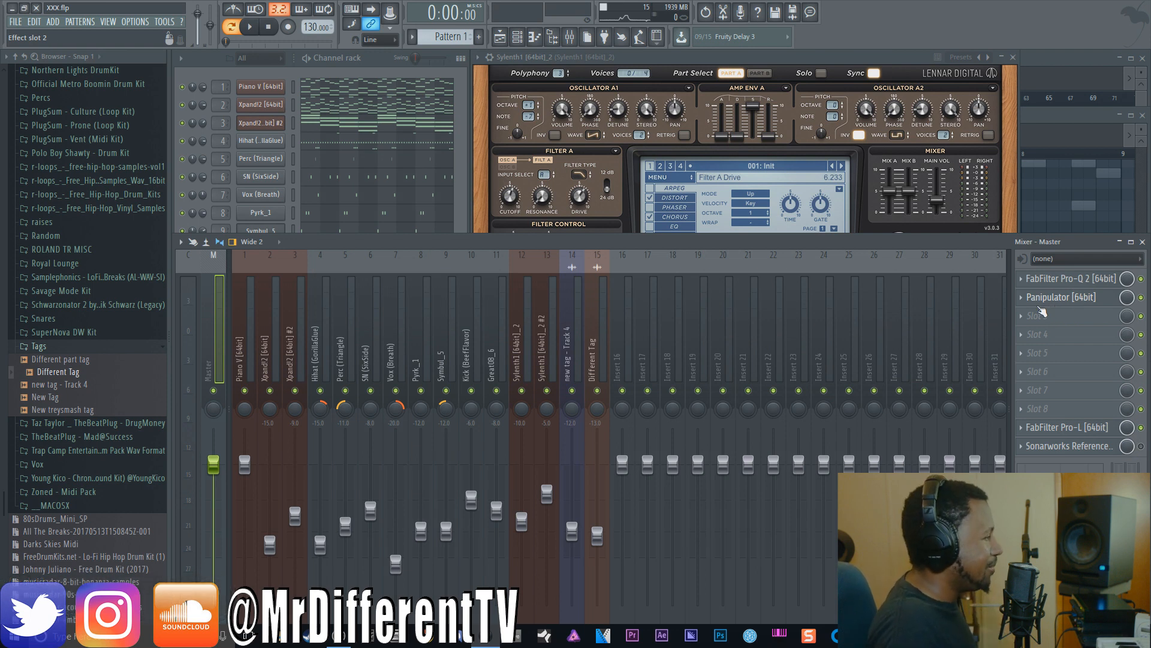
{"action": "left_click", "coordinate": [1021, 297]}
{"action": "mouse_move", "coordinate": [1044, 313]}
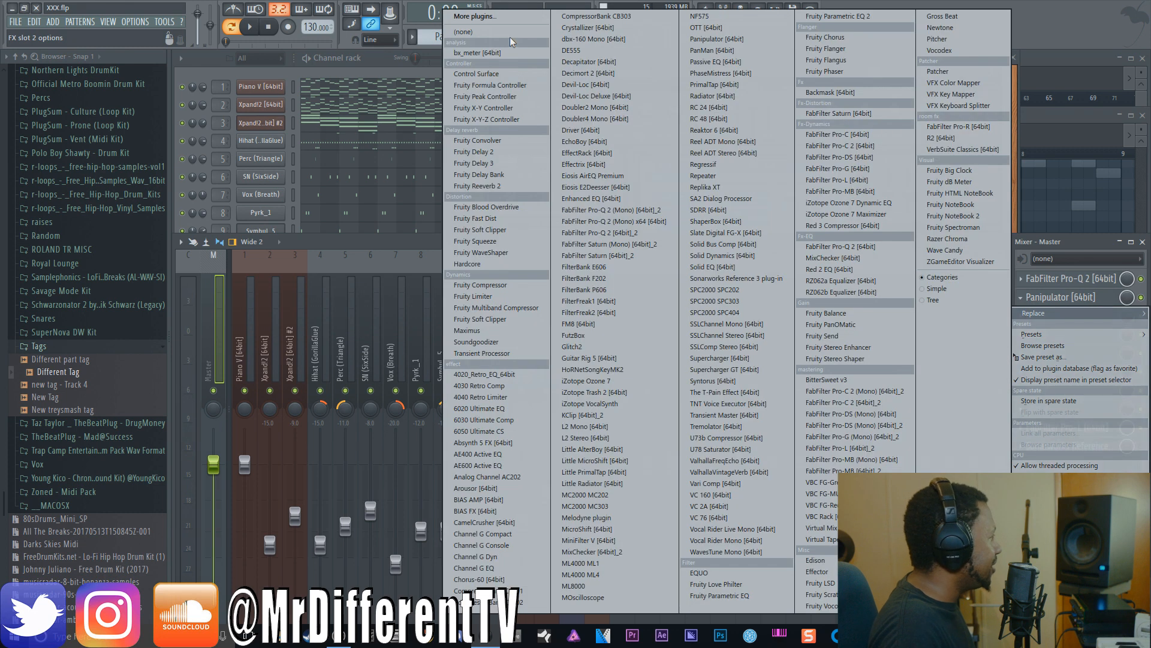
{"action": "left_click", "coordinate": [509, 32]}
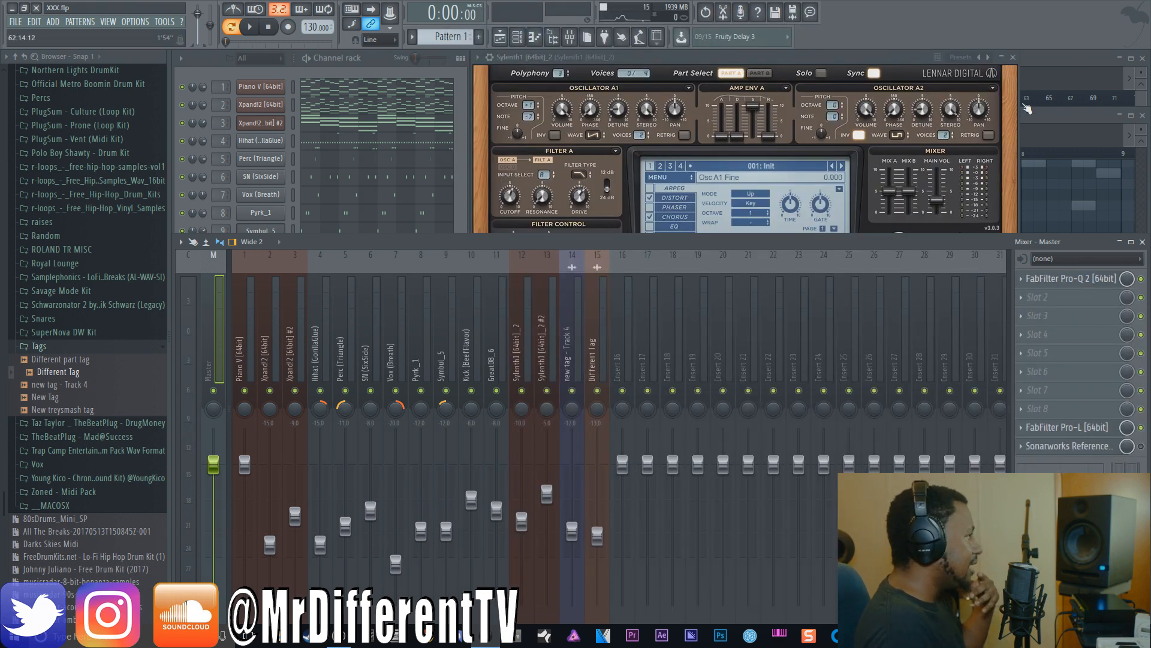
Bring up the playlist and examine how the patterns and tags are arranged across the song
{"action": "left_click", "coordinate": [1041, 57]}
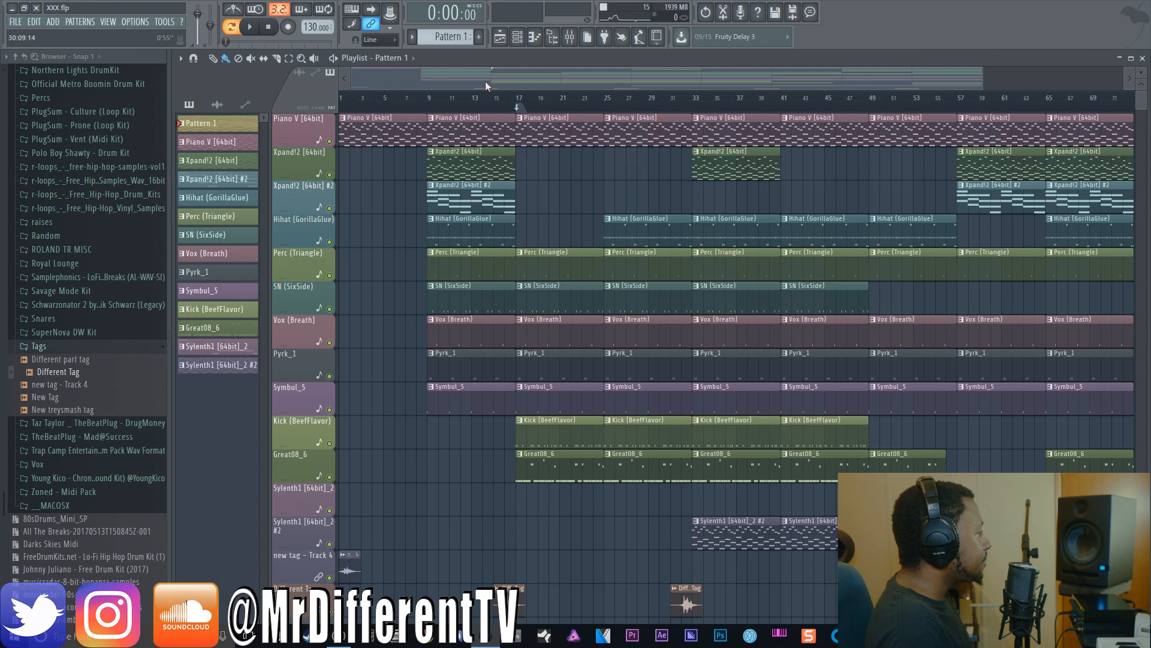
{"action": "scroll", "coordinate": [520, 221], "scroll_direction": "down", "scroll_amount": 1}
{"action": "scroll", "coordinate": [520, 221], "scroll_direction": "up", "scroll_amount": 1}
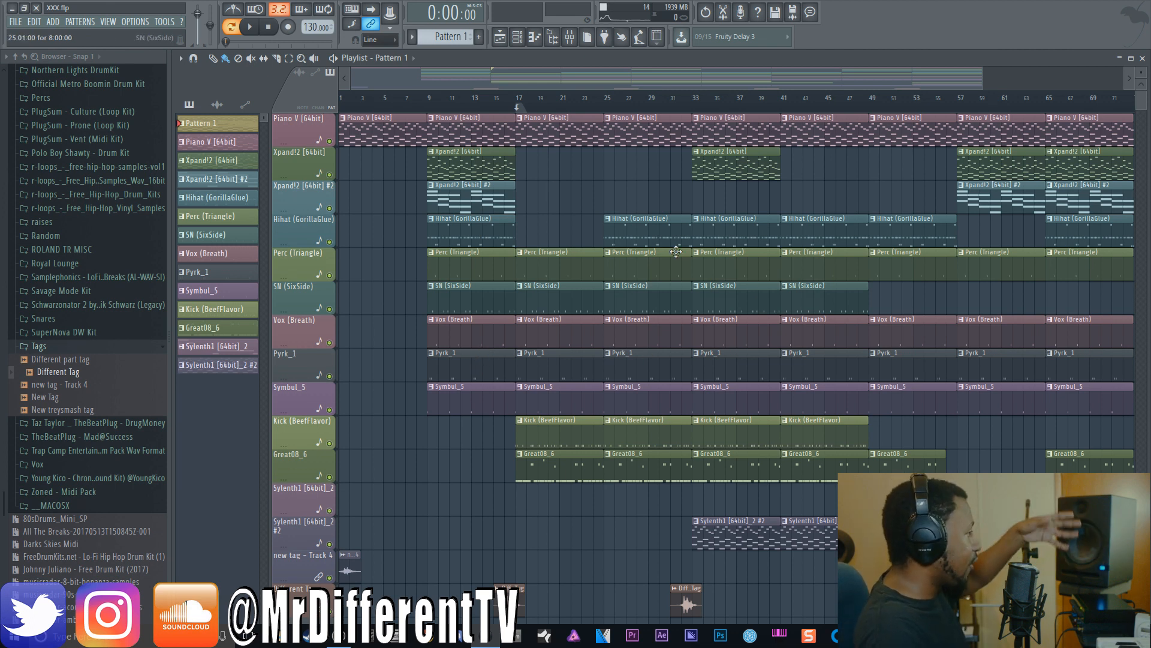
{"action": "left_click_drag", "start_coordinate": [762, 82], "coordinate": [664, 112]}
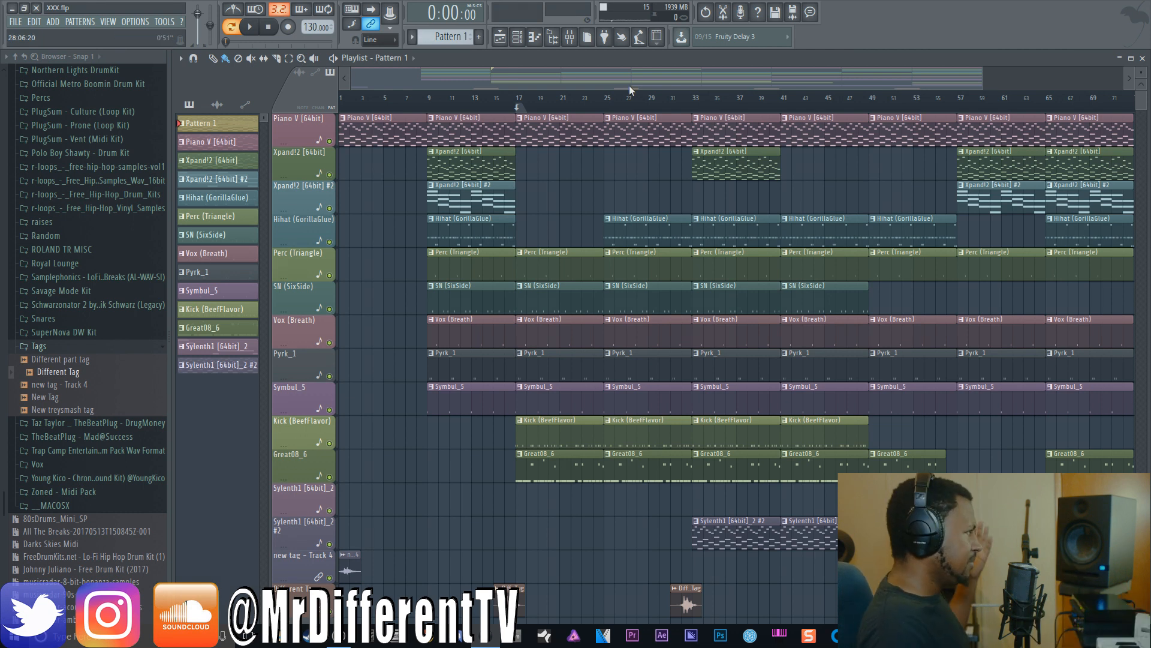
Open FabFilter Pro-Q 2 on the Master track and compare the playing beat with the EQ bypassed and active
{"action": "left_click", "coordinate": [569, 36]}
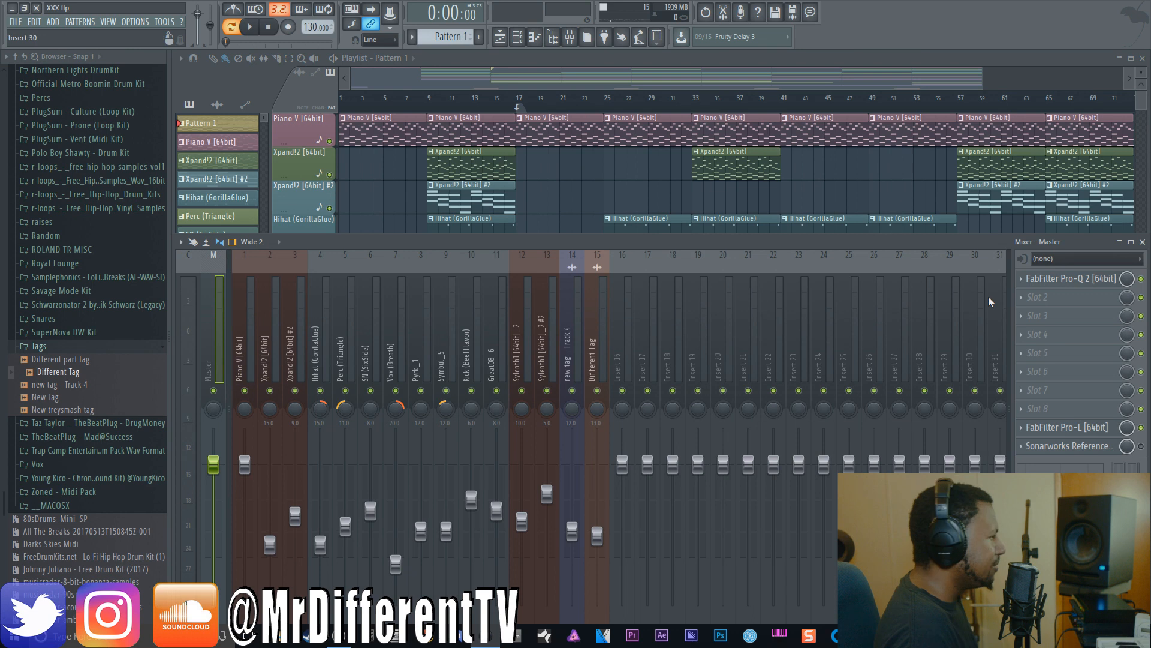
{"action": "left_click", "coordinate": [1061, 285]}
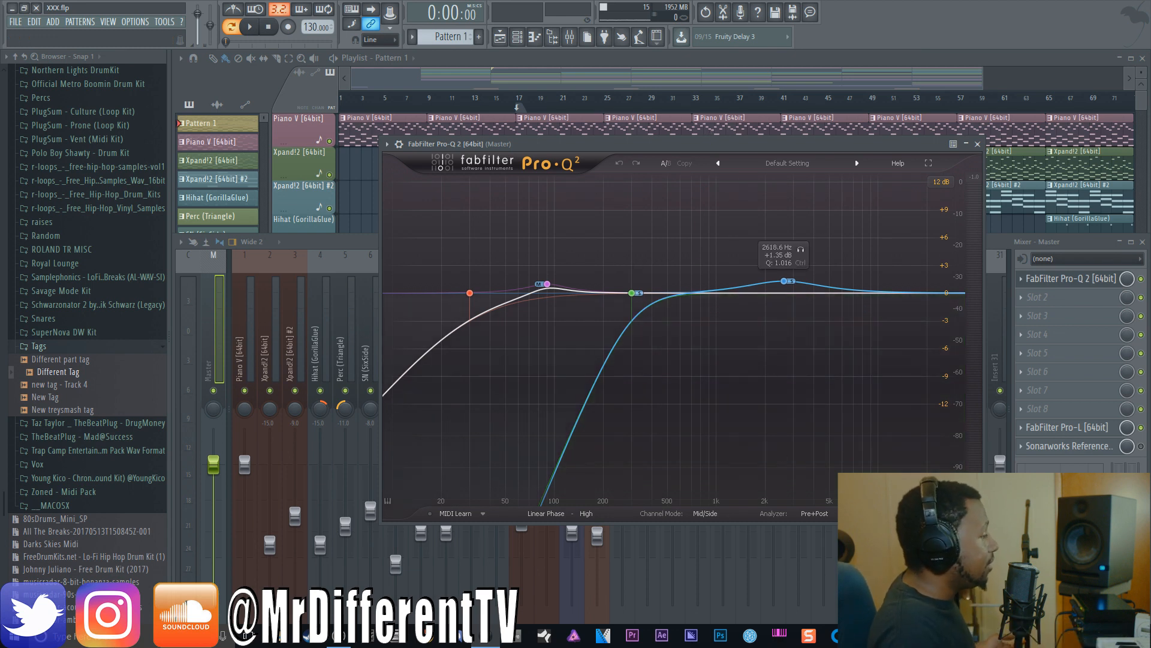
{"action": "left_click", "coordinate": [881, 502]}
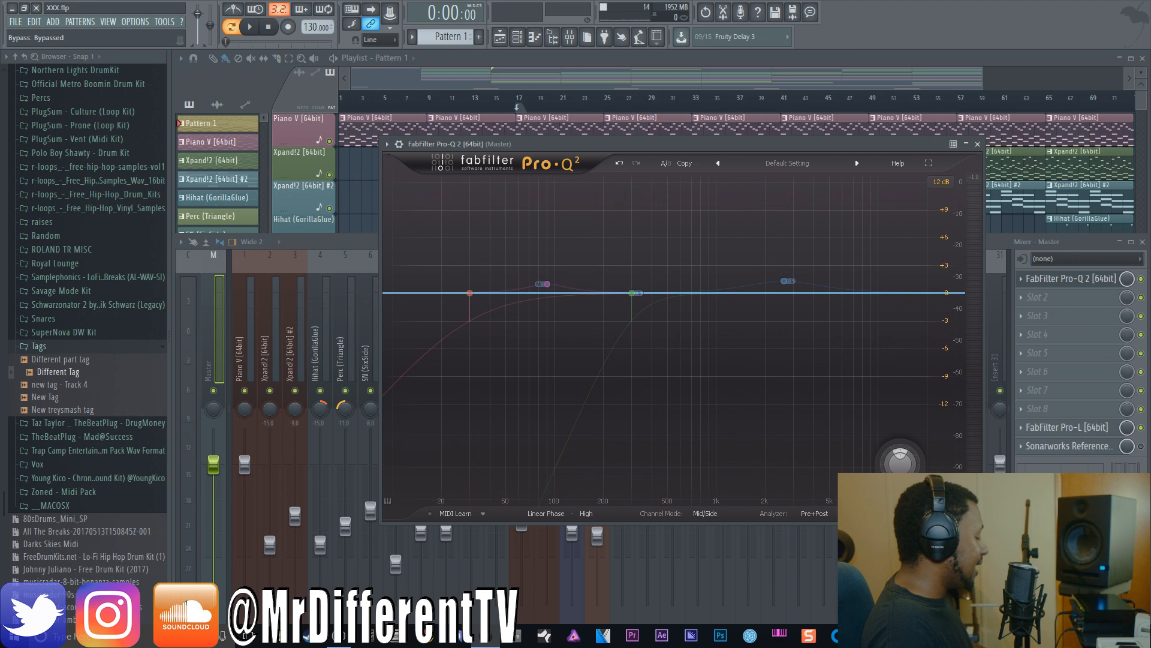
{"action": "key", "text": "space"}
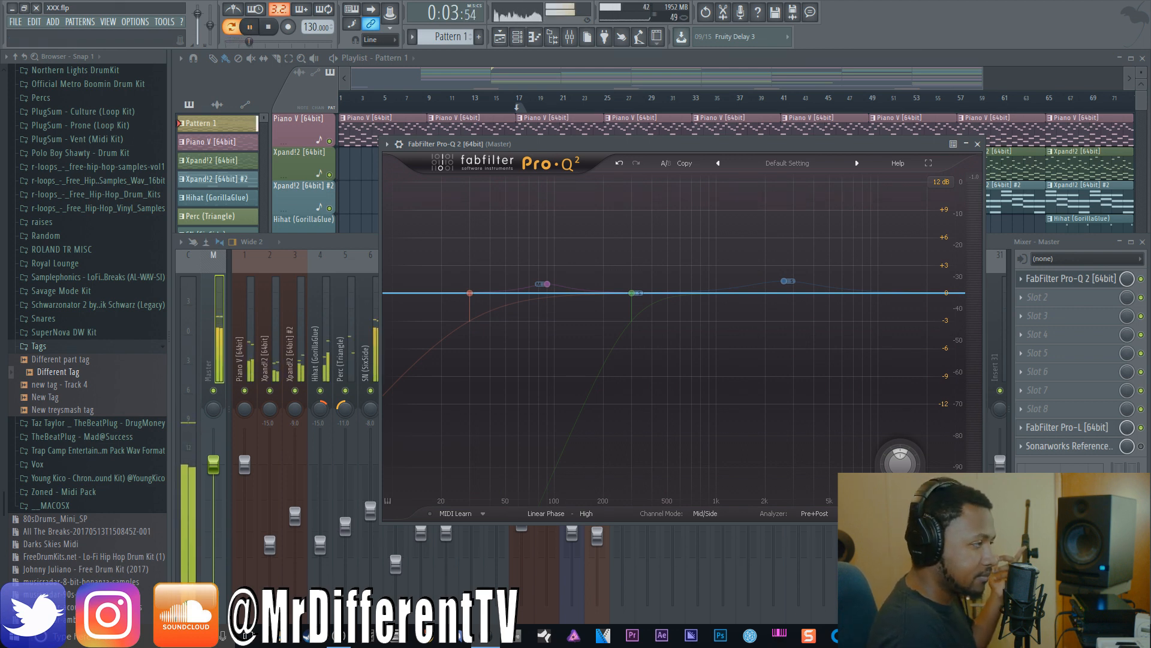
{"action": "left_click", "coordinate": [880, 503]}
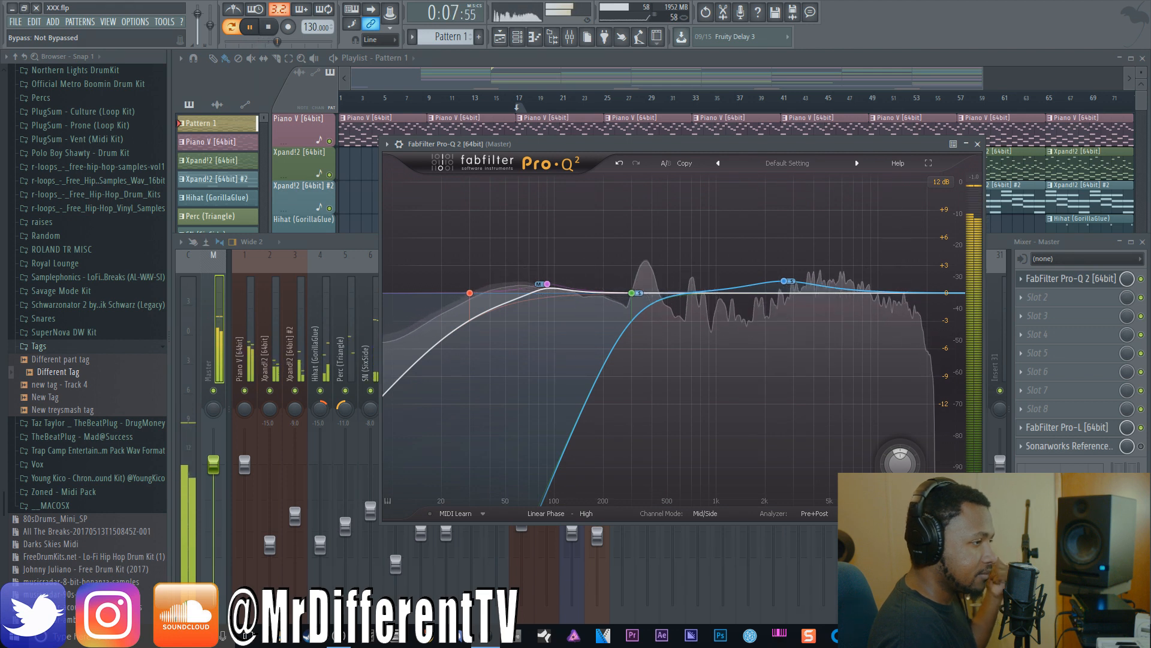
Bypass and re-enable the Master track's EQ once more against the playing beat, closing the plug-in and stopping playback
{"action": "left_click", "coordinate": [880, 503]}
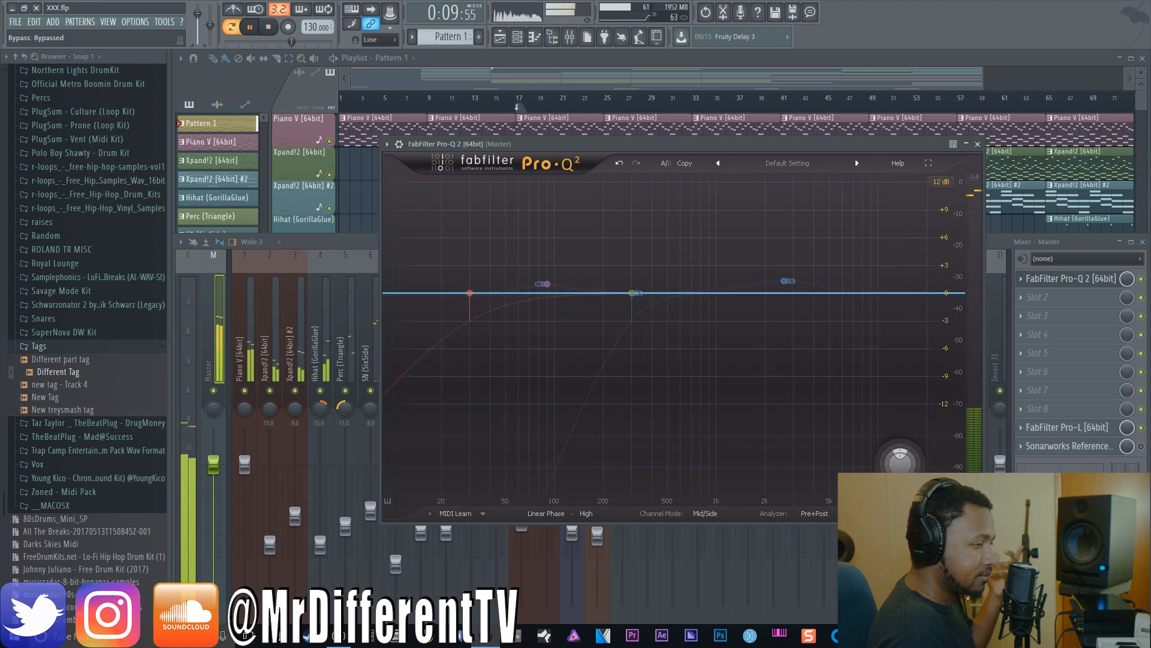
{"action": "left_click", "coordinate": [880, 502]}
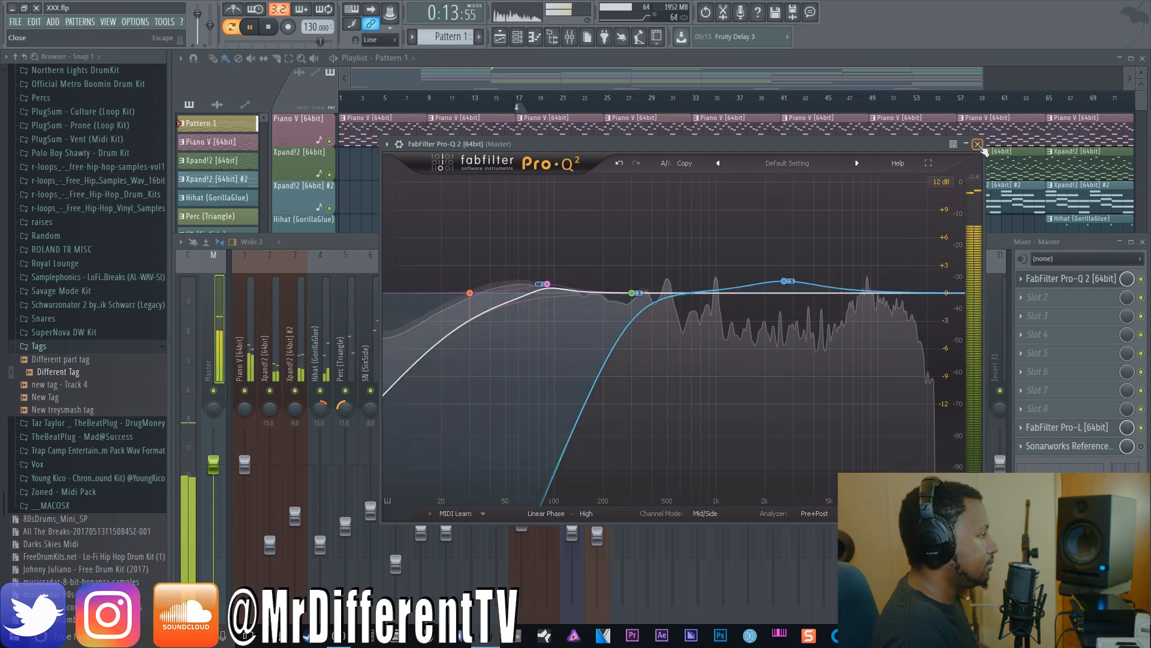
{"action": "left_click", "coordinate": [978, 144]}
{"action": "left_click", "coordinate": [268, 27]}
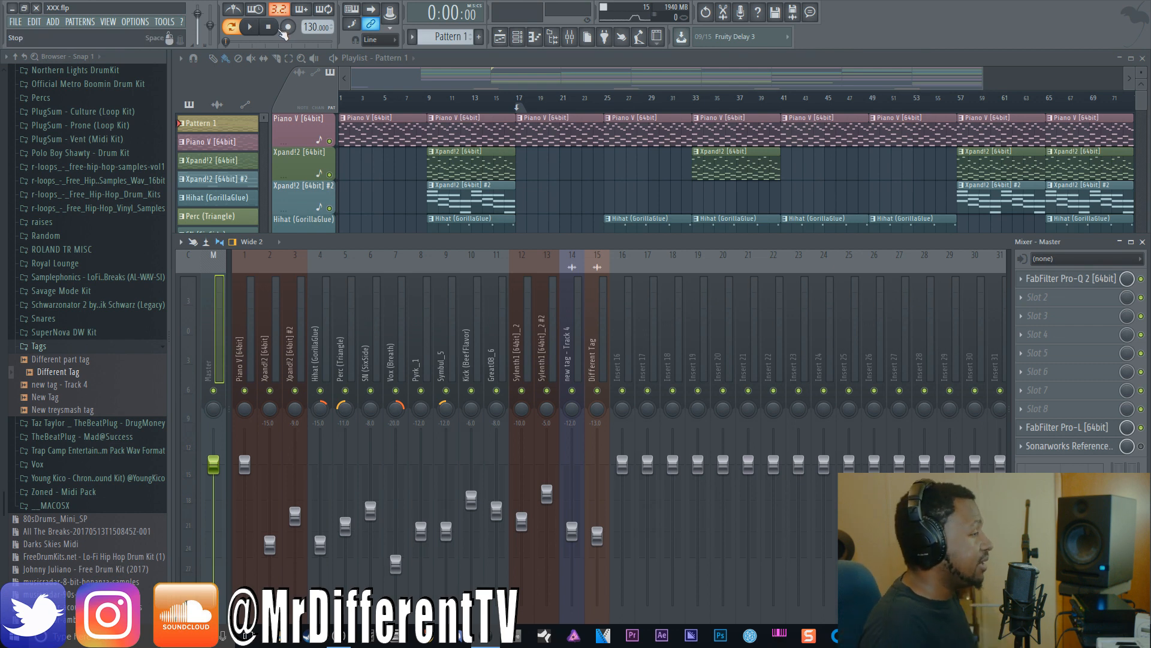
Open FabFilter Pro-L on the Master track to view its gain setting, and bring up the playlist to show the whole song arrangement
{"action": "left_click", "coordinate": [1078, 428]}
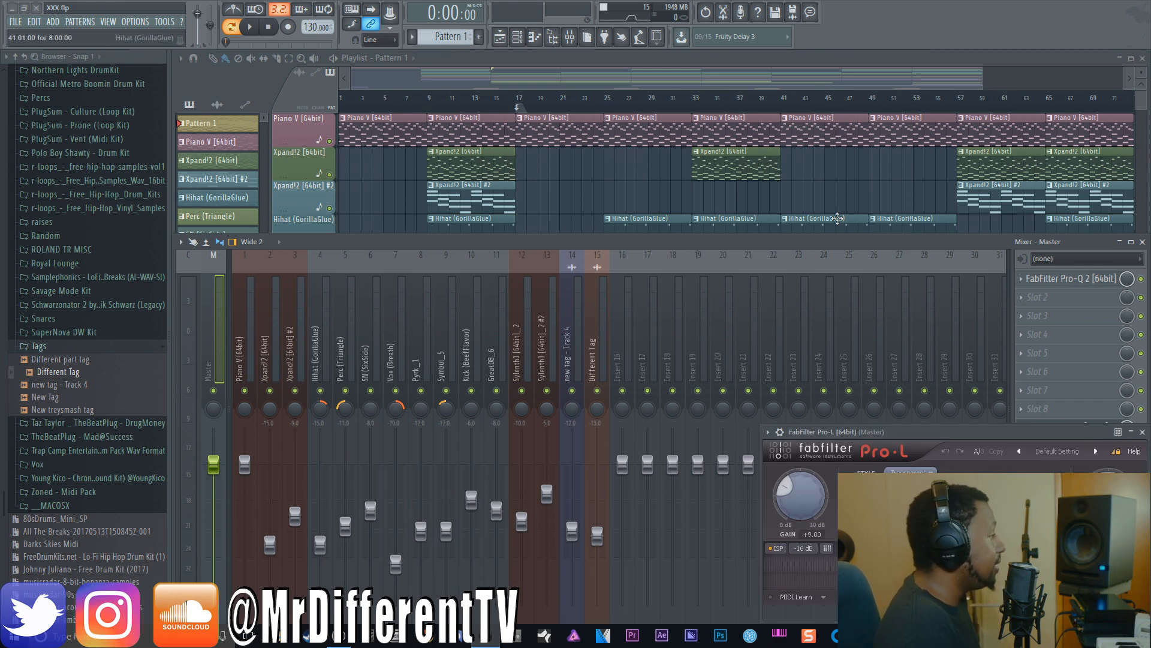
{"action": "left_click", "coordinate": [662, 89]}
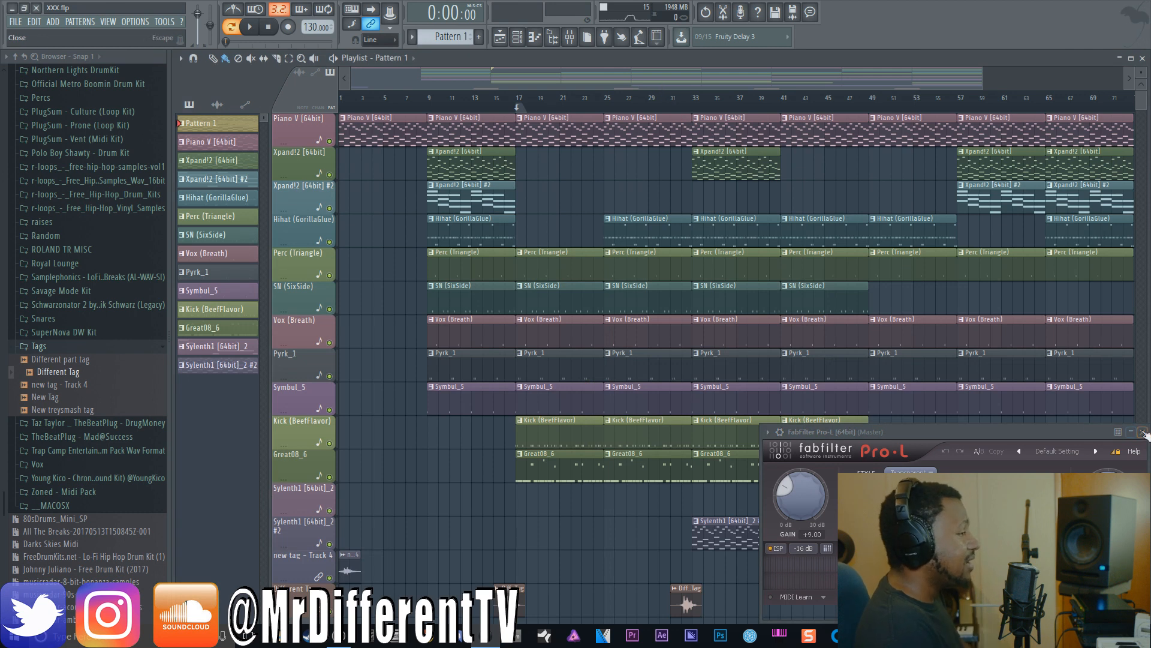
{"action": "left_click_drag", "start_coordinate": [986, 77], "coordinate": [1127, 77]}
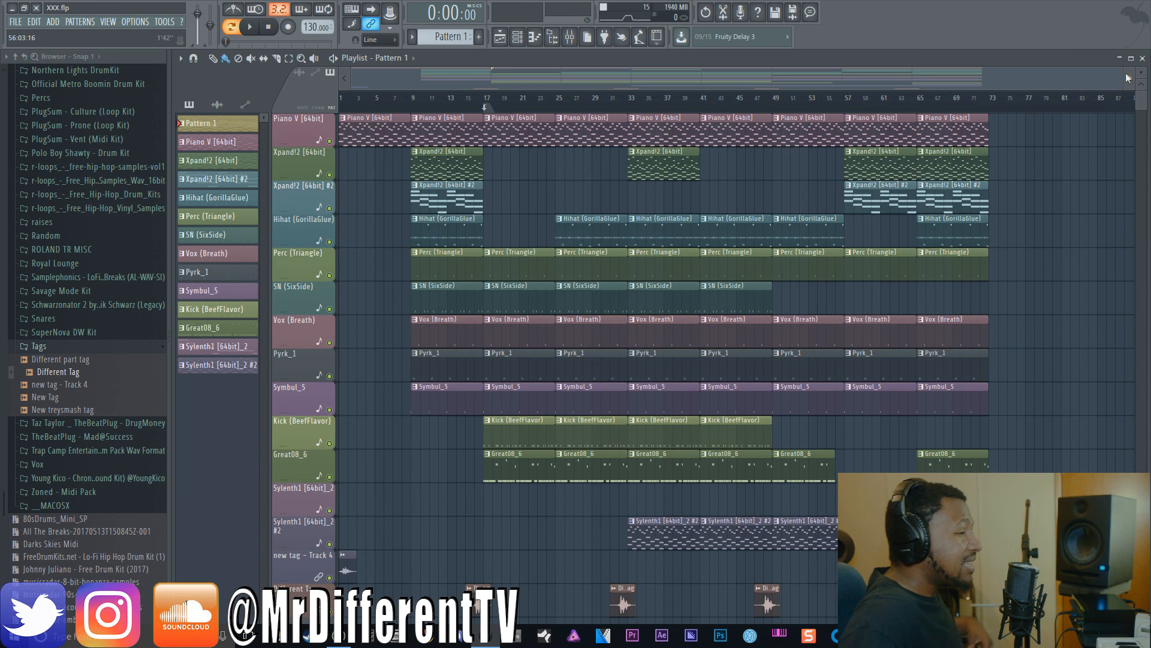